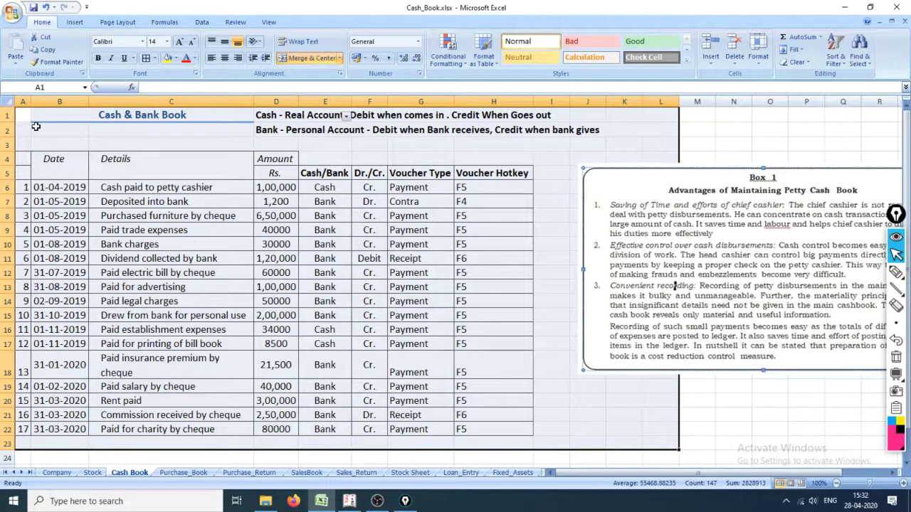
# Review the Cash Book transactions in rows 6 to 22, covering the Details column and the Cash/Bank to Voucher Hotkey columns
pyautogui.moveTo(147, 188); pyautogui.dragTo(178, 431)
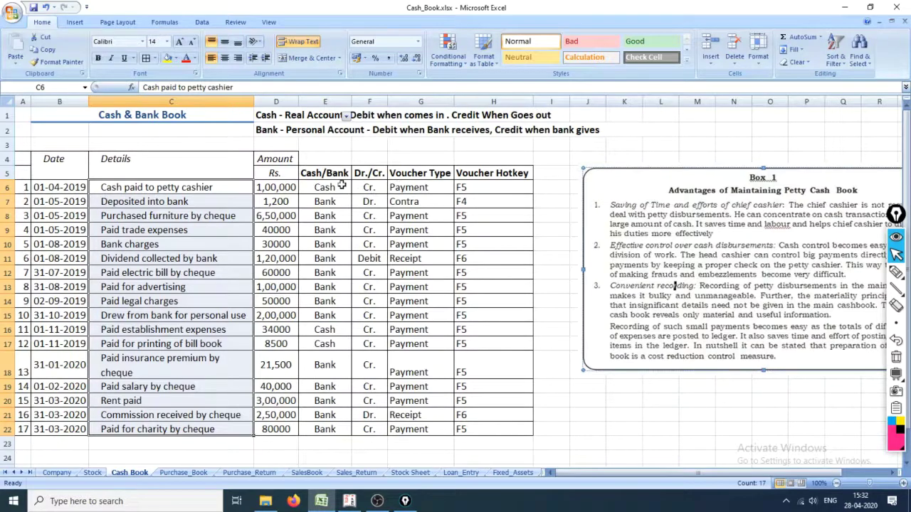
pyautogui.moveTo(342, 186); pyautogui.dragTo(492, 432)
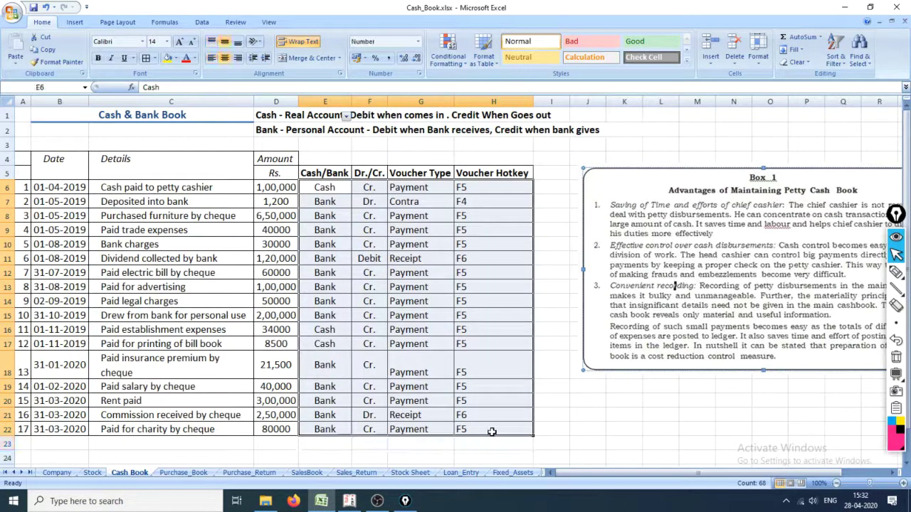
pyautogui.moveTo(74, 114); pyautogui.dragTo(421, 422)
pyautogui.click(275, 201)
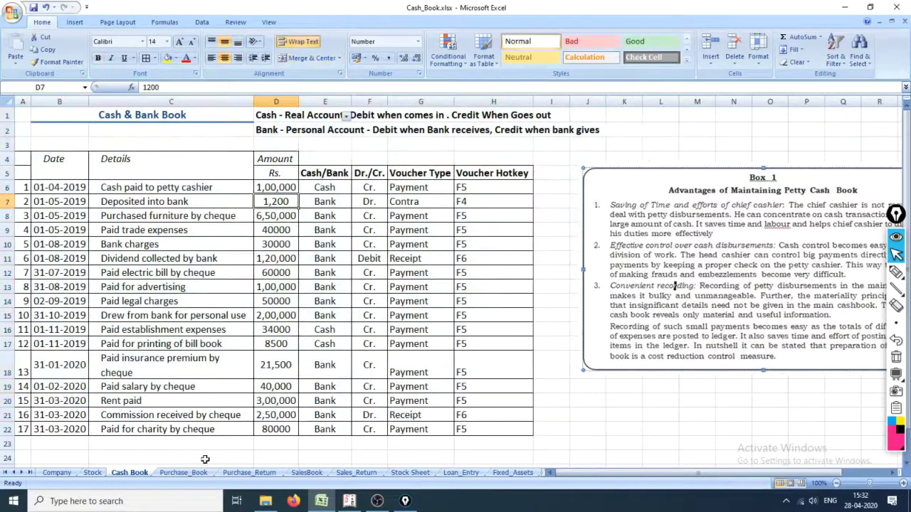
# Open the Purchase_Book sheet and examine the purchase voucher cell and the purchase entry format in rows 1 to 3
pyautogui.click(184, 472)
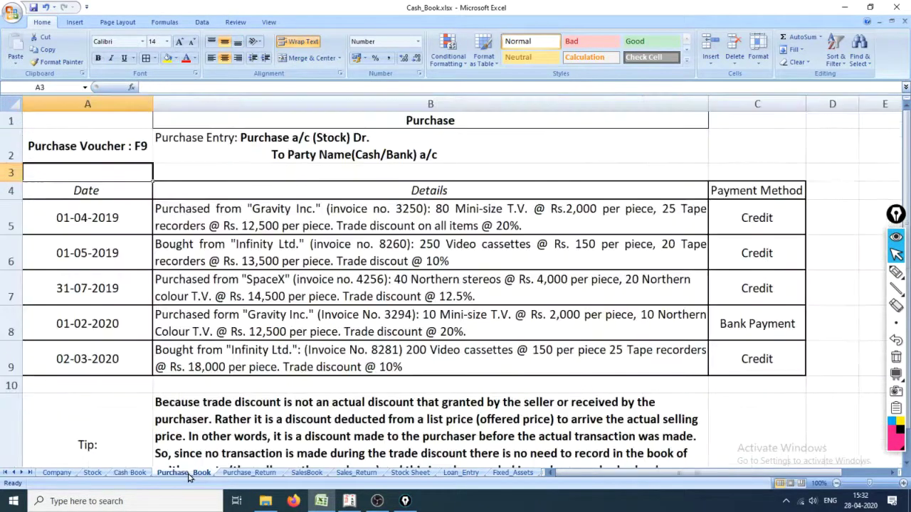
pyautogui.click(107, 125)
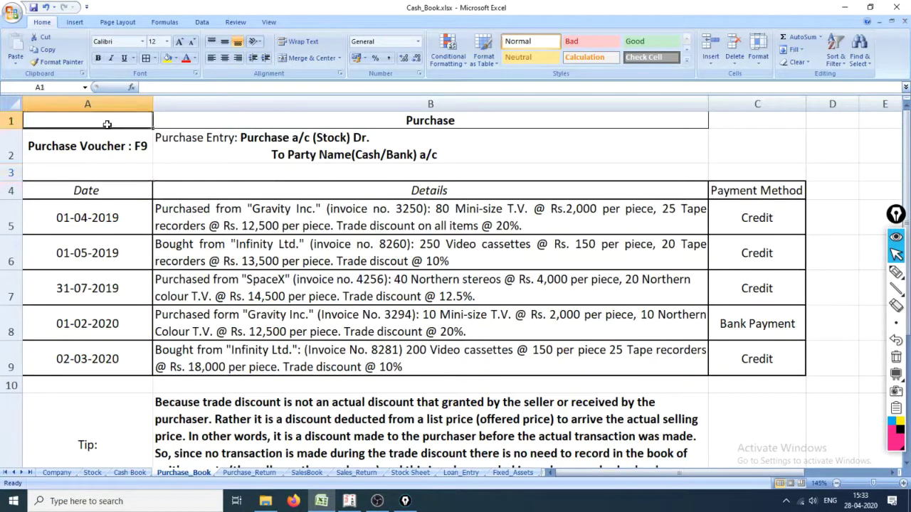
pyautogui.click(208, 125)
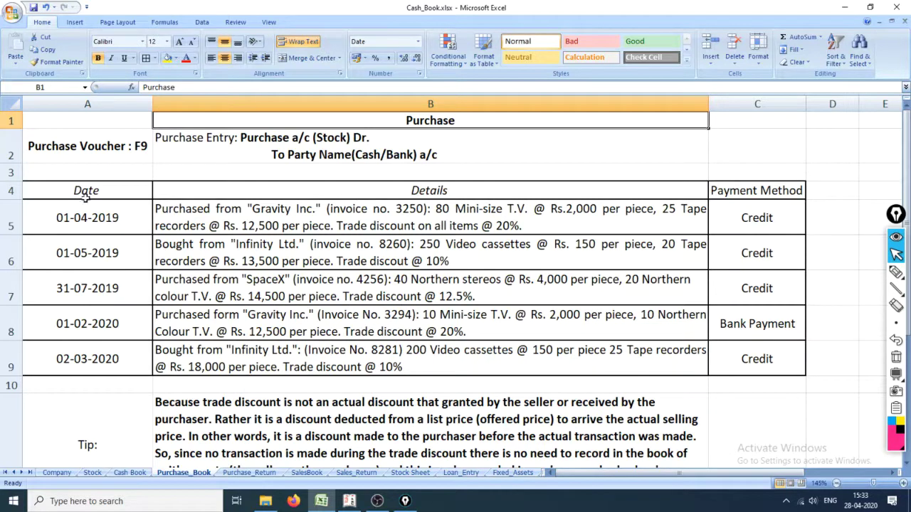
pyautogui.click(98, 154)
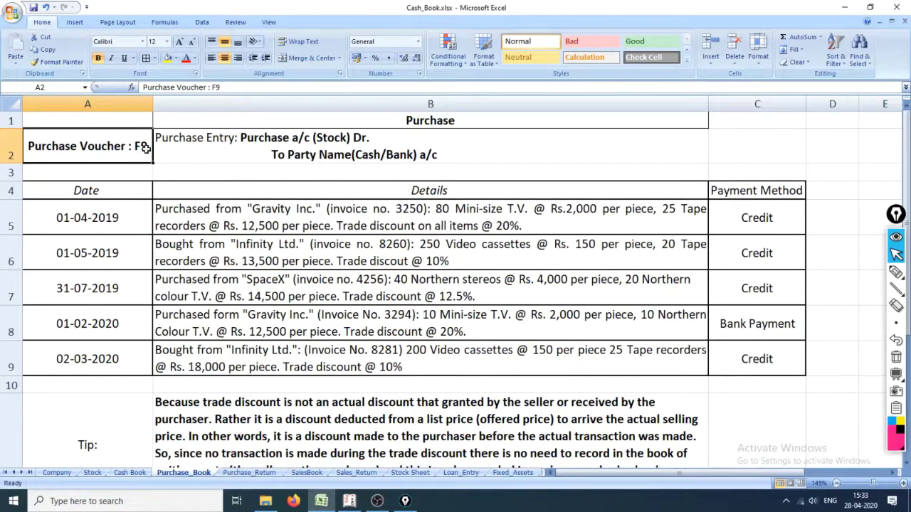
pyautogui.click(232, 158)
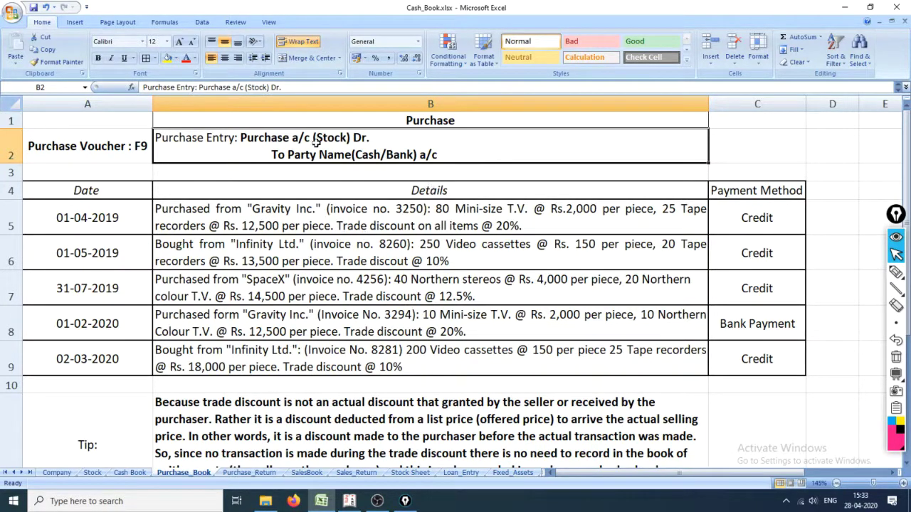
pyautogui.click(294, 168)
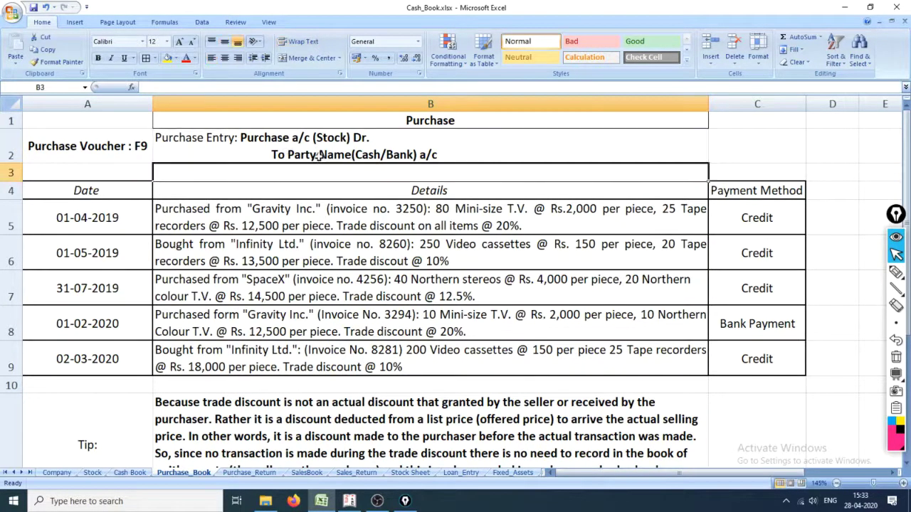
pyautogui.click(317, 156)
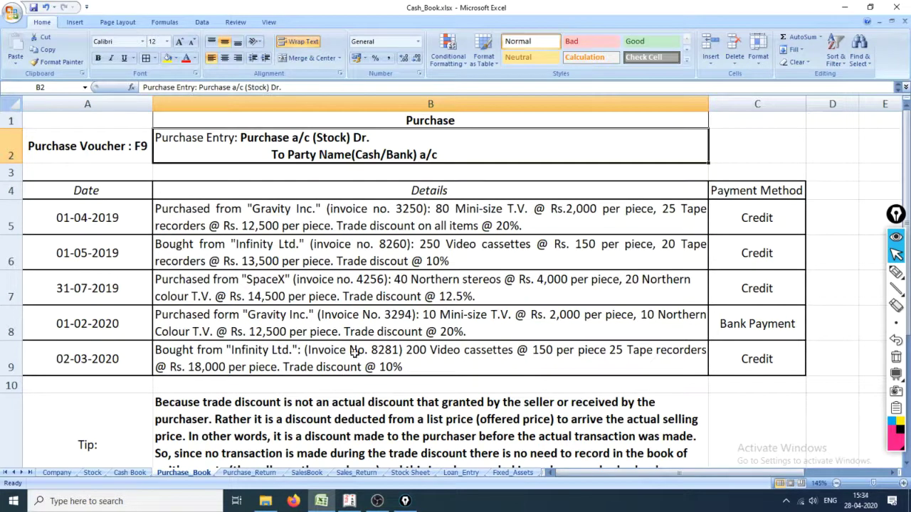
# Compare the first Purchase_Book entry, bought from Gravity Inc., with the Mini-Size T.V. and Tape Recorders rows on the Stock sheet
pyautogui.click(10, 219)
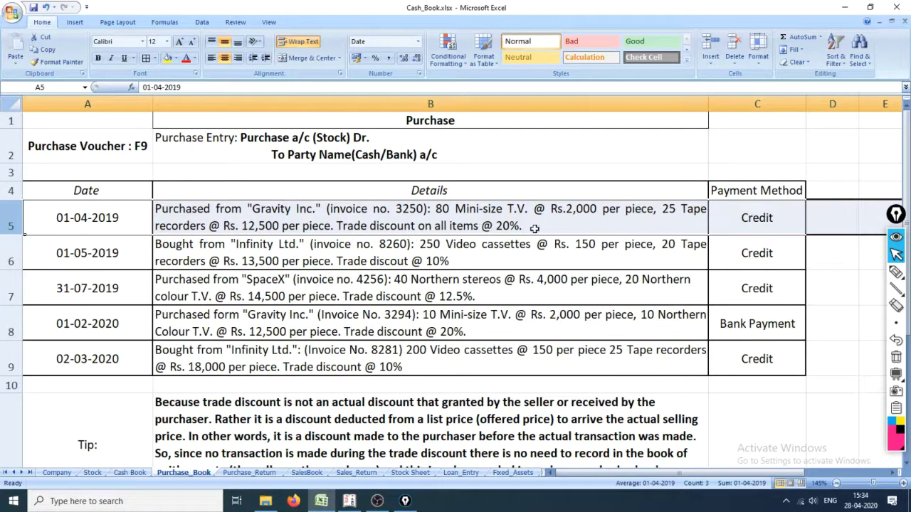
pyautogui.click(93, 473)
pyautogui.click(45, 186)
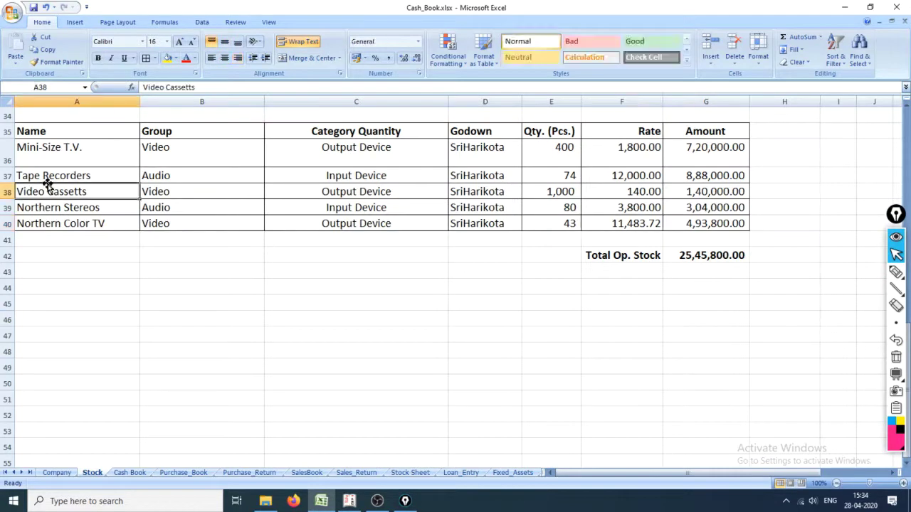
pyautogui.click(53, 153)
pyautogui.moveTo(52, 154); pyautogui.dragTo(737, 175)
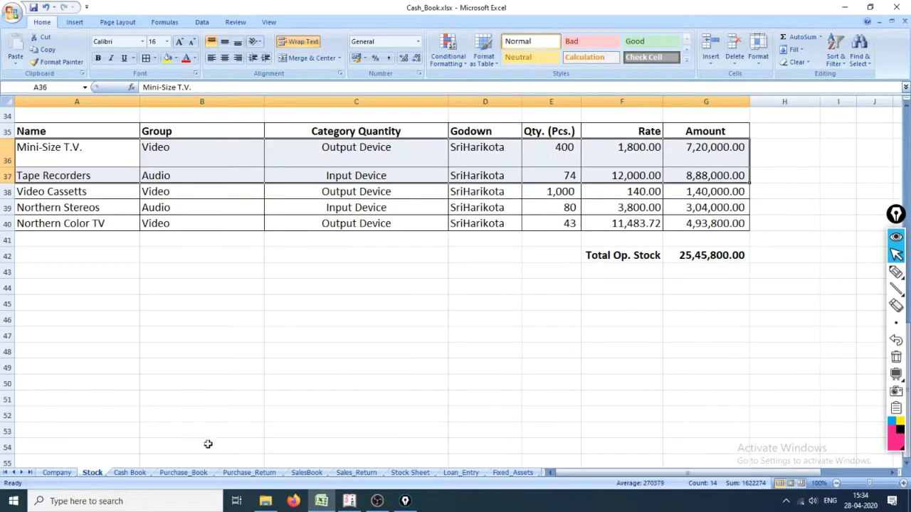
pyautogui.click(194, 472)
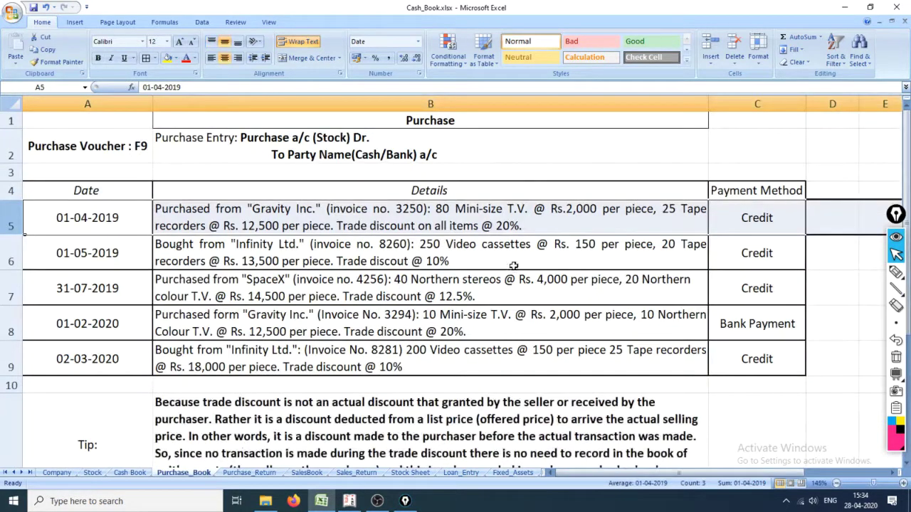
pyautogui.click(585, 221)
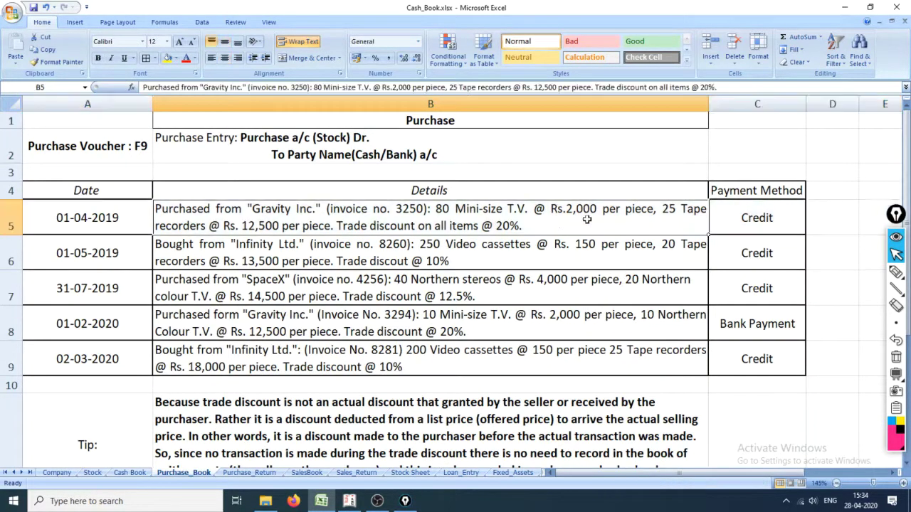
pyautogui.click(109, 222)
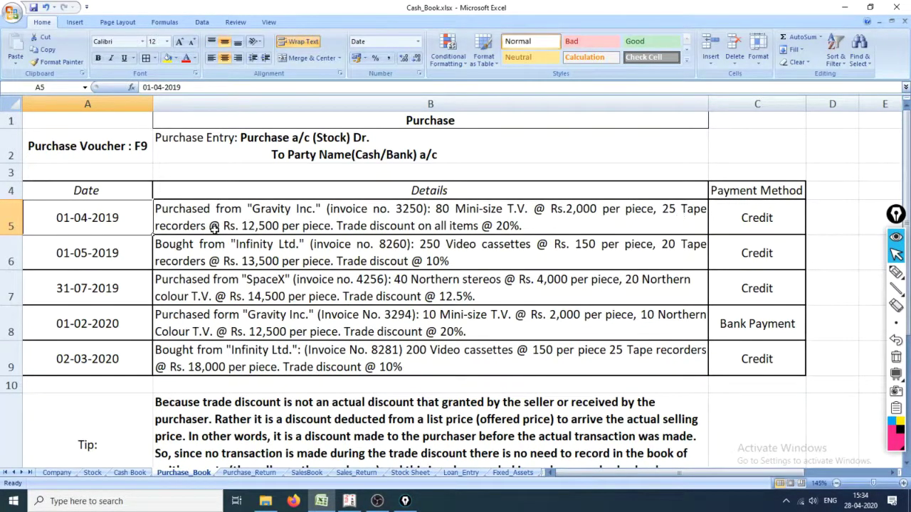
# Check the opening stock rates of Mini-Size T.V. and Tape Recorders on the Stock sheet
pyautogui.click(63, 475)
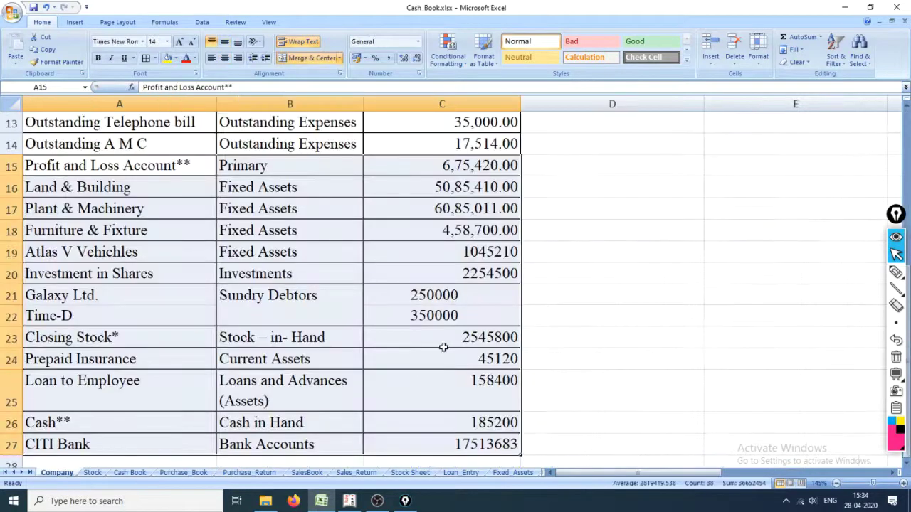
pyautogui.click(93, 473)
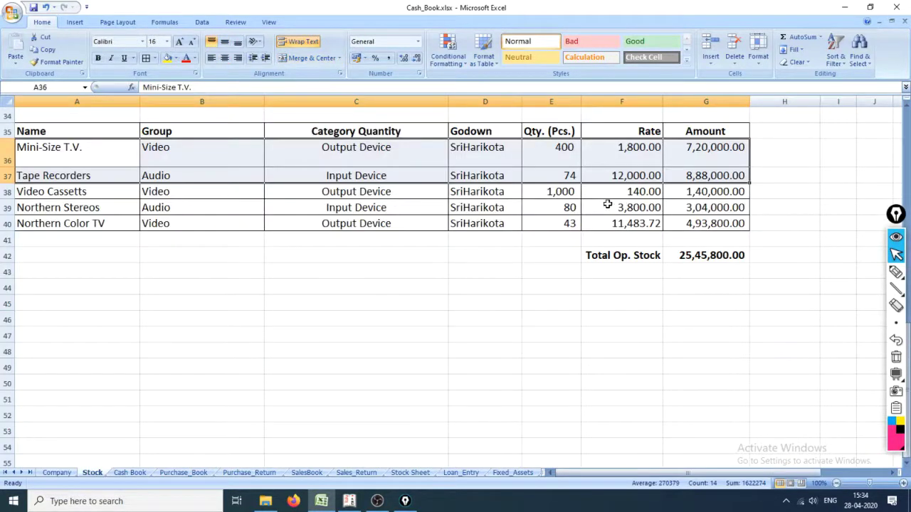
pyautogui.click(118, 153)
pyautogui.click(644, 155)
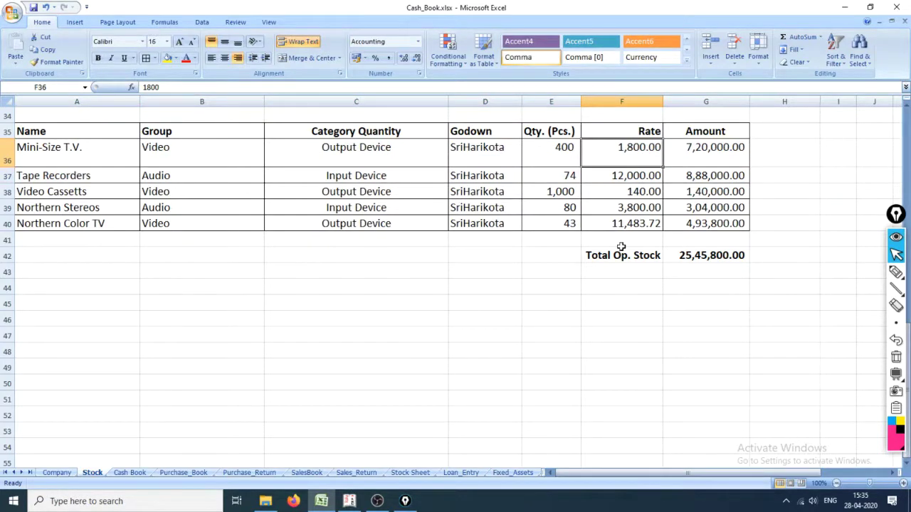
pyautogui.click(83, 180)
pyautogui.click(637, 178)
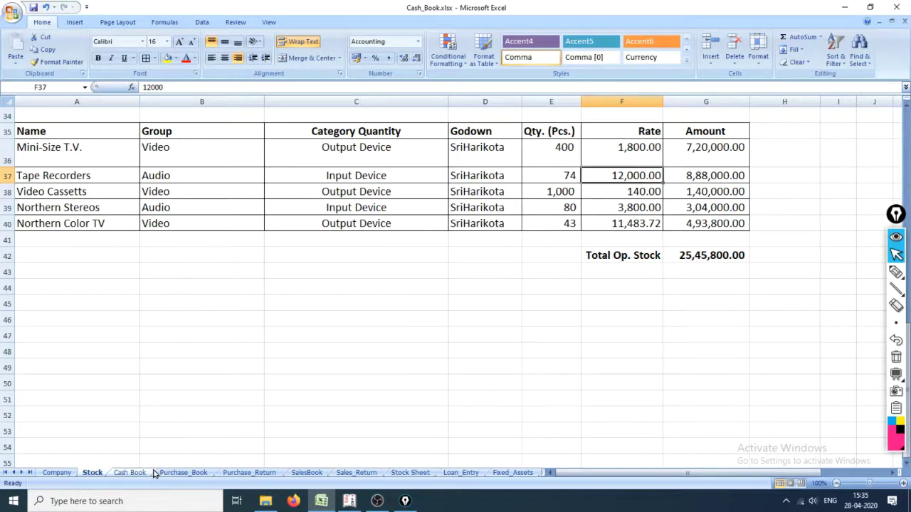
# Return to the Purchase_Book sheet and examine the details and payment method of the 01-04-2019 purchase
pyautogui.click(183, 472)
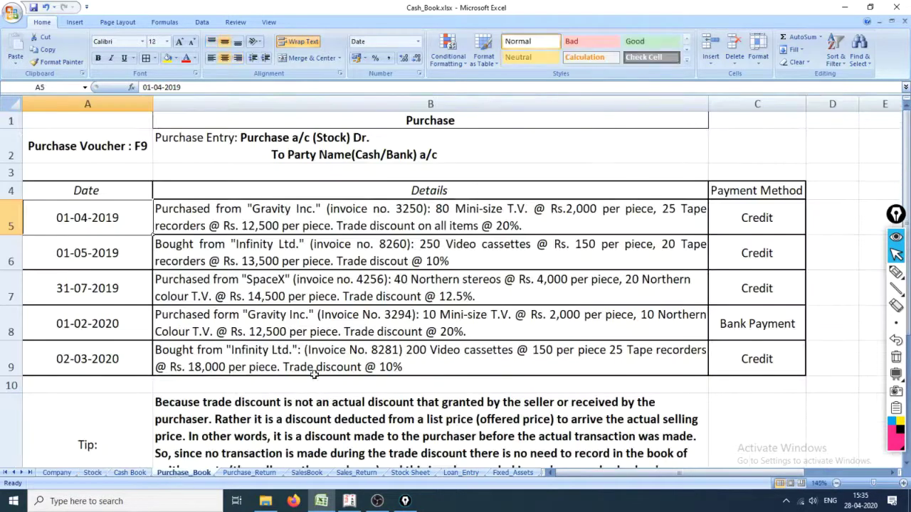
pyautogui.click(348, 222)
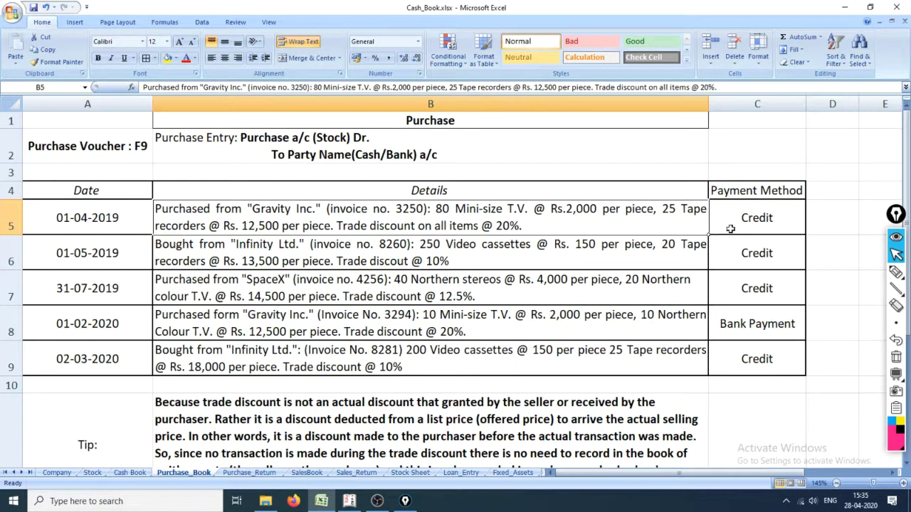
pyautogui.click(725, 191)
pyautogui.click(753, 217)
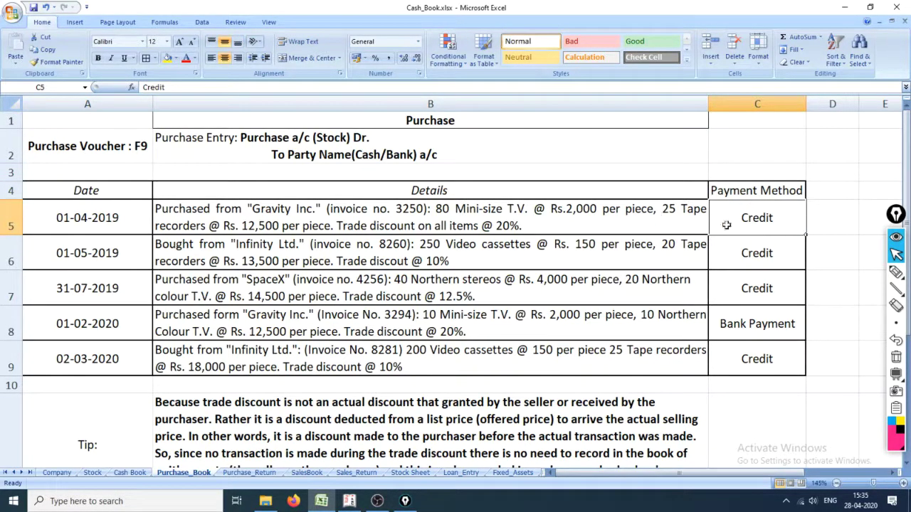
pyautogui.click(3, 223)
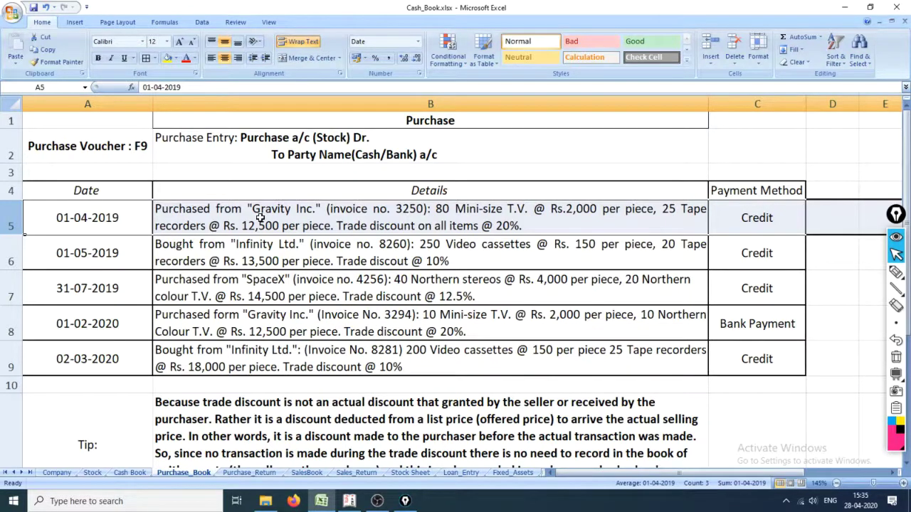
# Review the trade discount terms of the first three purchases and the trade discount tip below the table
pyautogui.click(388, 266)
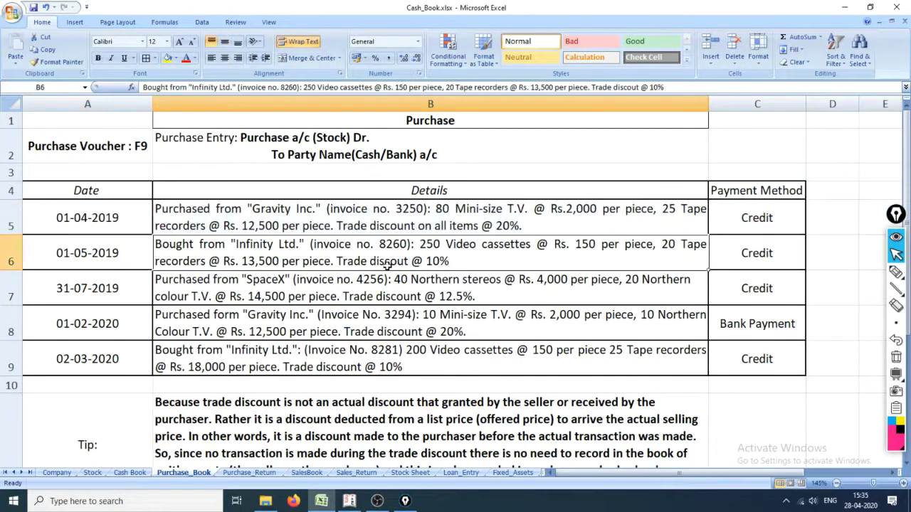
pyautogui.click(343, 297)
pyautogui.click(367, 230)
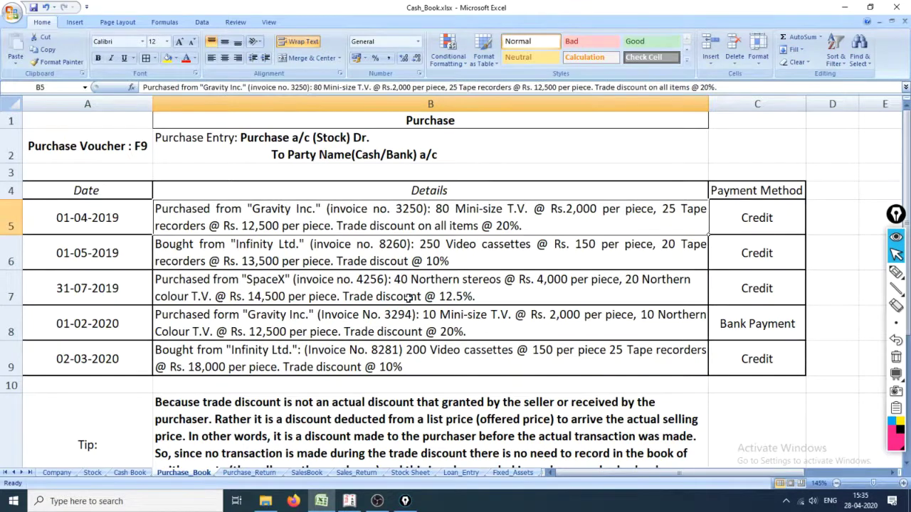
pyautogui.scroll(-1, 423, 297)
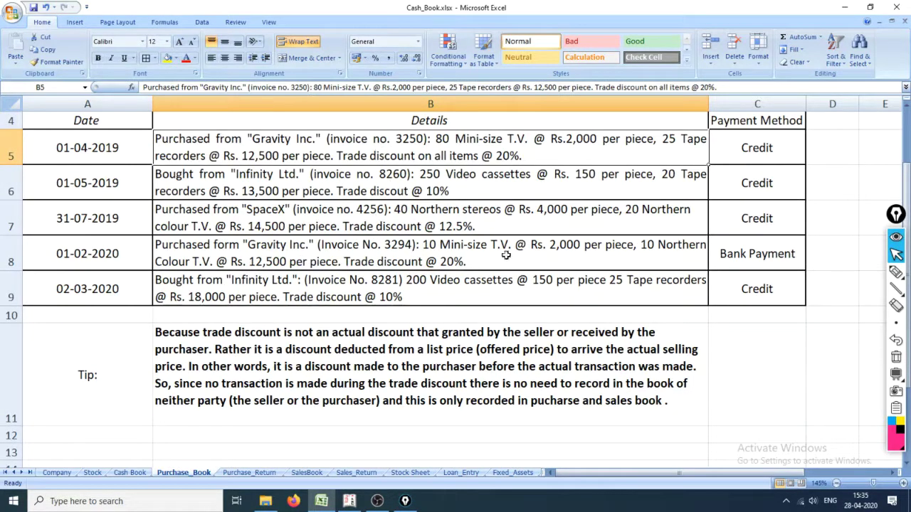
pyautogui.click(349, 333)
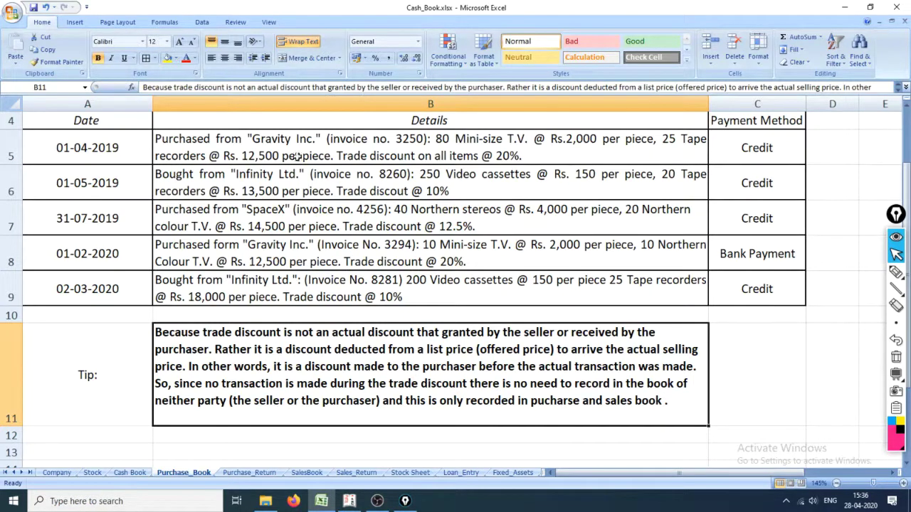
# Go through the date and details of each purchase in rows 5 to 9
pyautogui.click(106, 147)
pyautogui.click(252, 147)
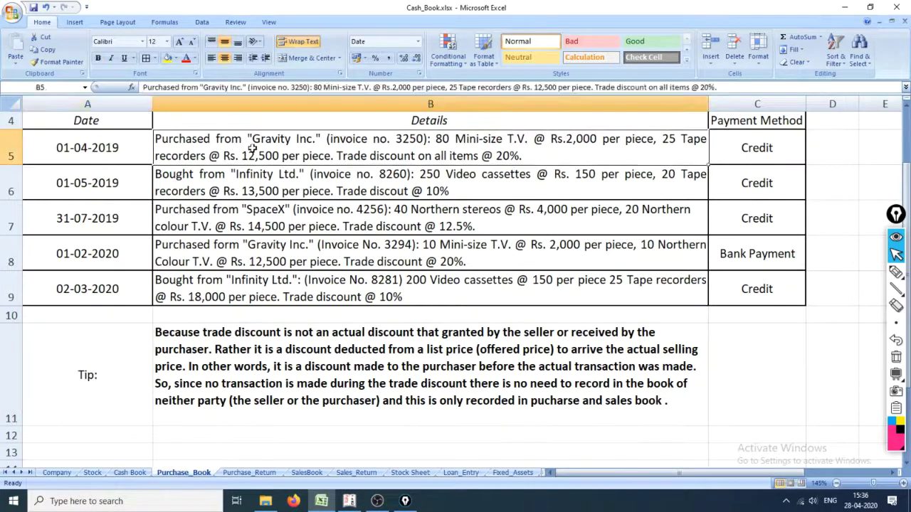
pyautogui.click(141, 175)
pyautogui.click(189, 180)
pyautogui.click(136, 212)
pyautogui.click(170, 215)
pyautogui.click(123, 248)
pyautogui.click(158, 266)
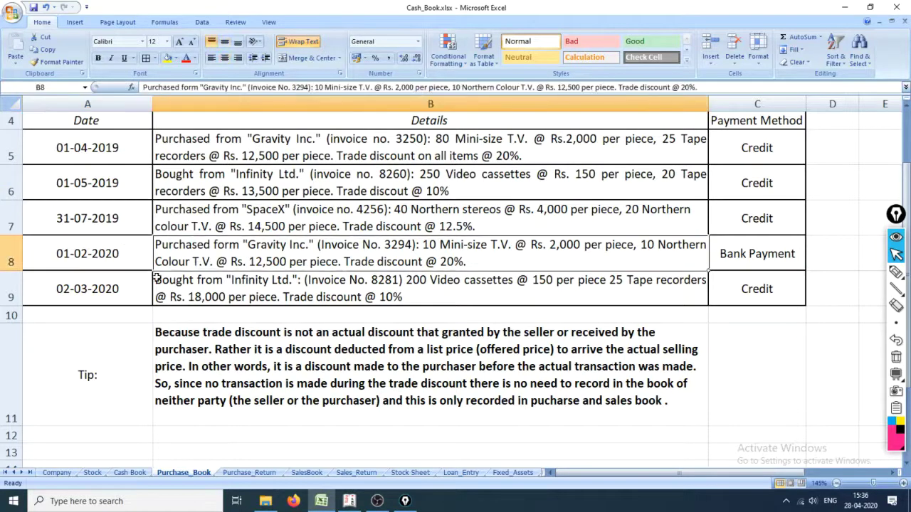
pyautogui.click(140, 283)
pyautogui.click(221, 291)
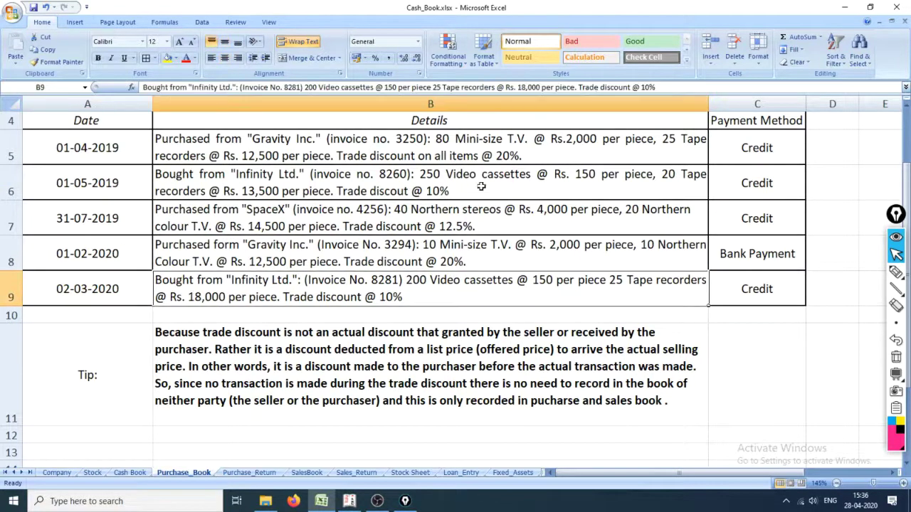
# Go through the supplier details of all five purchases and the Payment Method entries beside them
pyautogui.click(269, 156)
pyautogui.click(291, 184)
pyautogui.click(314, 221)
pyautogui.click(315, 248)
pyautogui.click(324, 284)
pyautogui.click(756, 148)
pyautogui.click(754, 183)
pyautogui.click(728, 254)
pyautogui.click(752, 220)
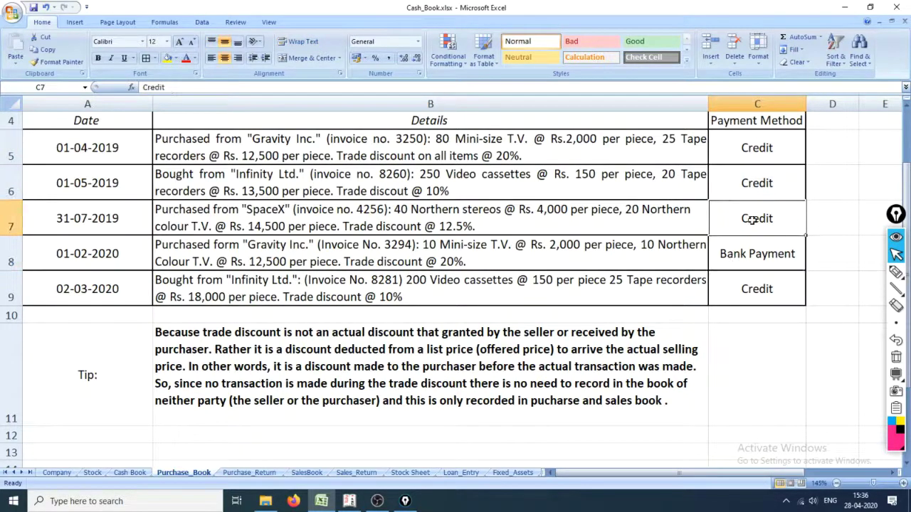
pyautogui.moveTo(752, 219); pyautogui.dragTo(752, 285)
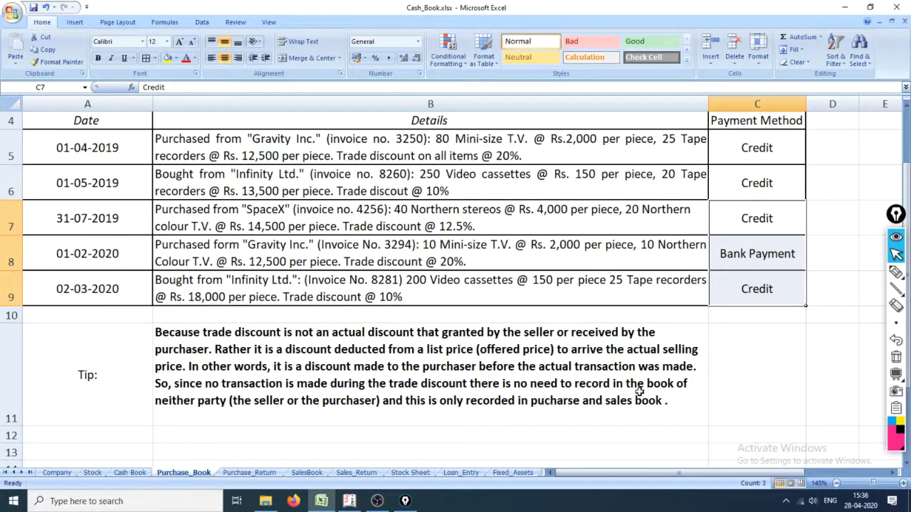
# Read the tip in row 11 on how trade discount is recorded
pyautogui.click(124, 378)
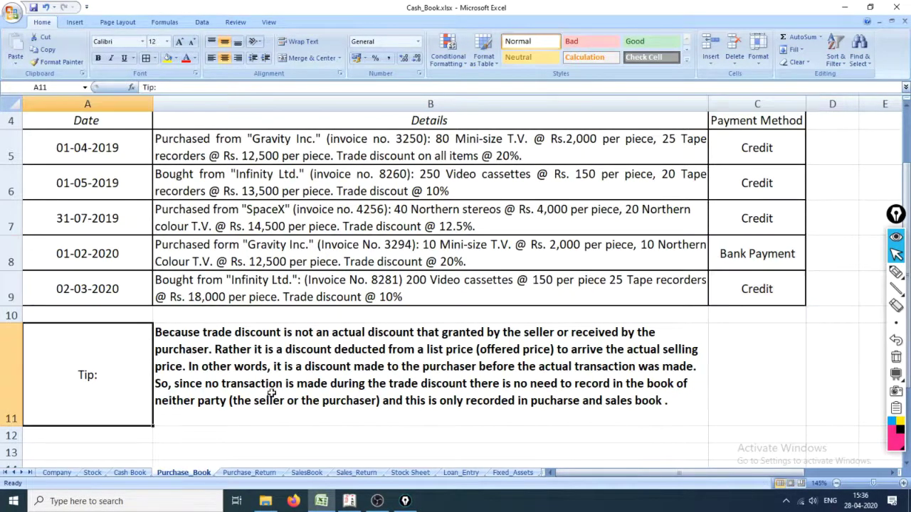
pyautogui.click(16, 366)
pyautogui.click(354, 382)
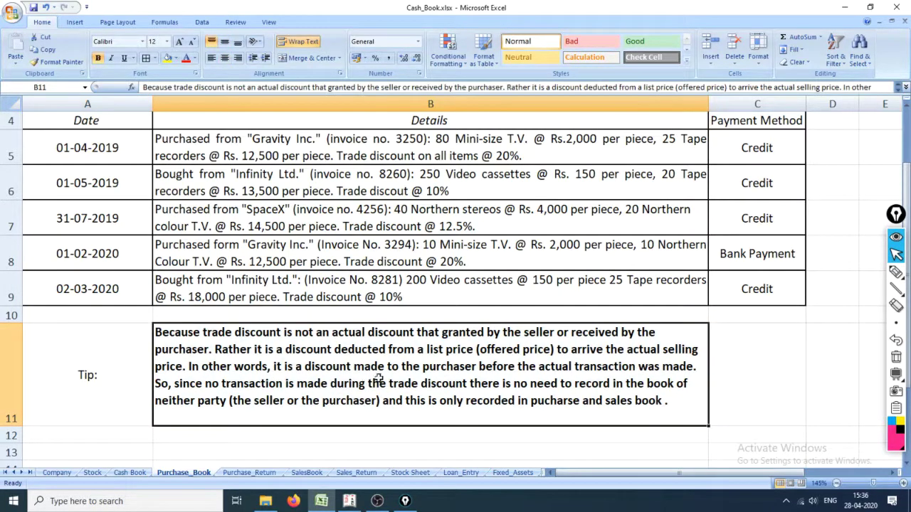
# Review the first purchase's date and details in row 5 and the purchase voucher note above the table
pyautogui.click(283, 151)
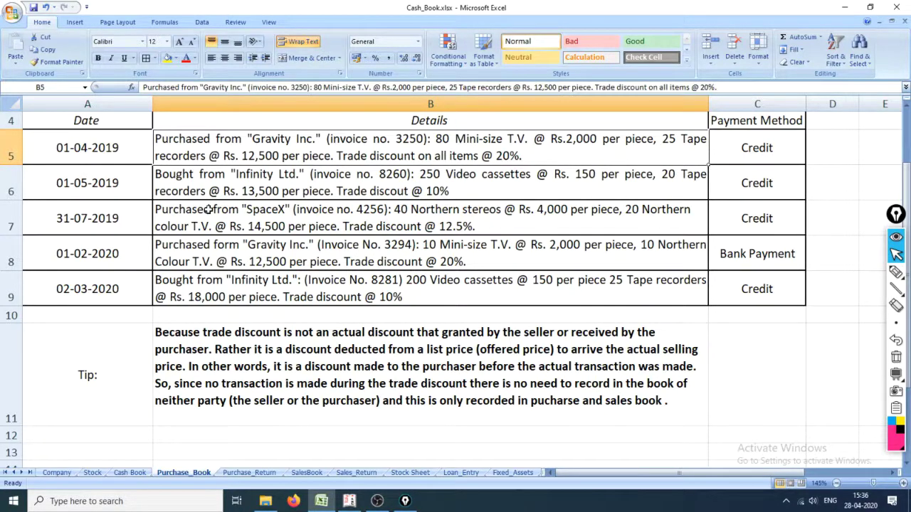
pyautogui.click(97, 148)
pyautogui.click(258, 151)
pyautogui.scroll(1, 414, 245)
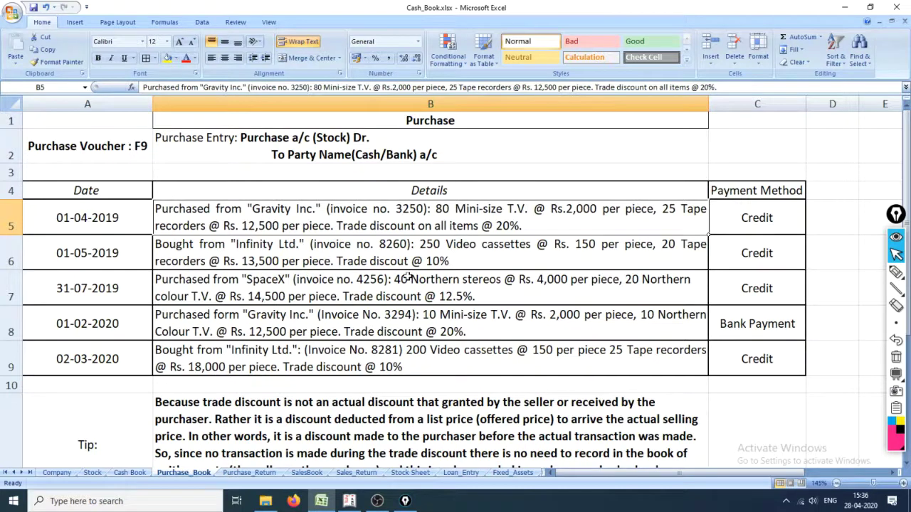
pyautogui.click(103, 155)
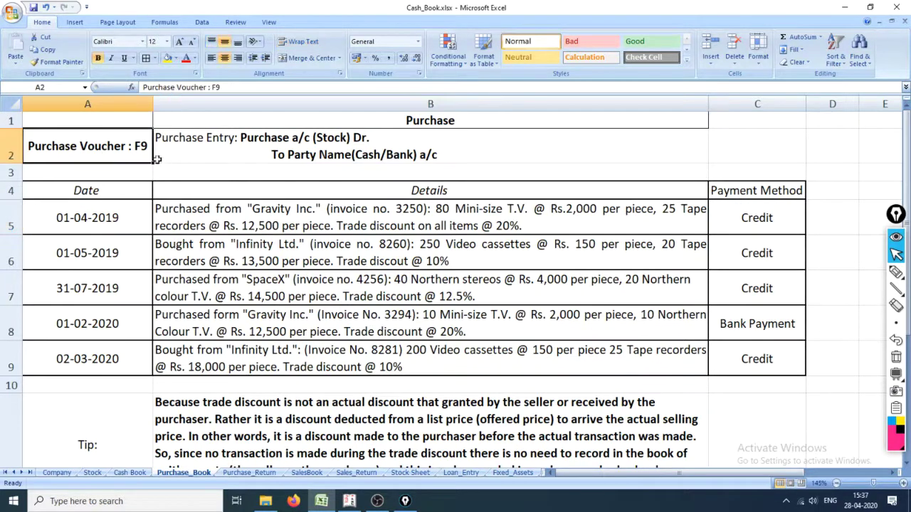
pyautogui.click(106, 220)
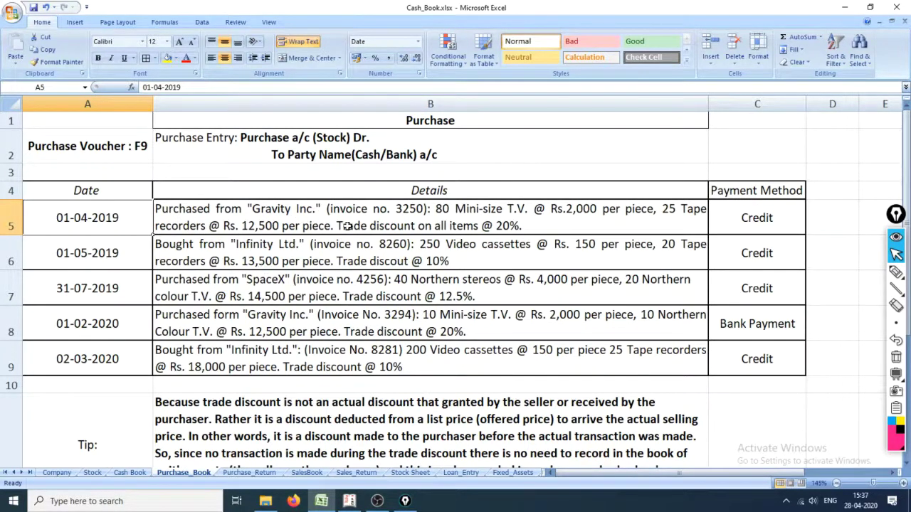
# Switch to the Gateway of Tally in Tally.ERP 9
pyautogui.click(10, 217)
pyautogui.hotkey('alt', 'Tab')
pyautogui.hotkey('alt', 'Tab')
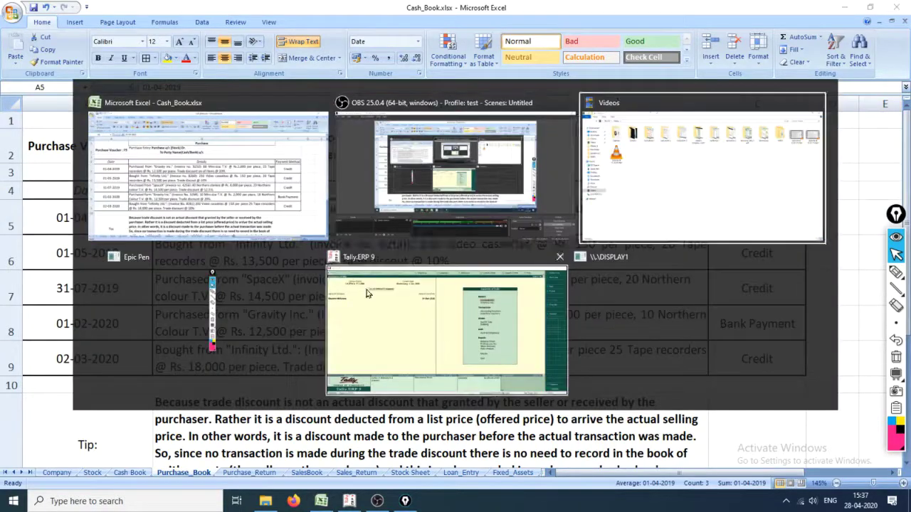
pyautogui.click(367, 294)
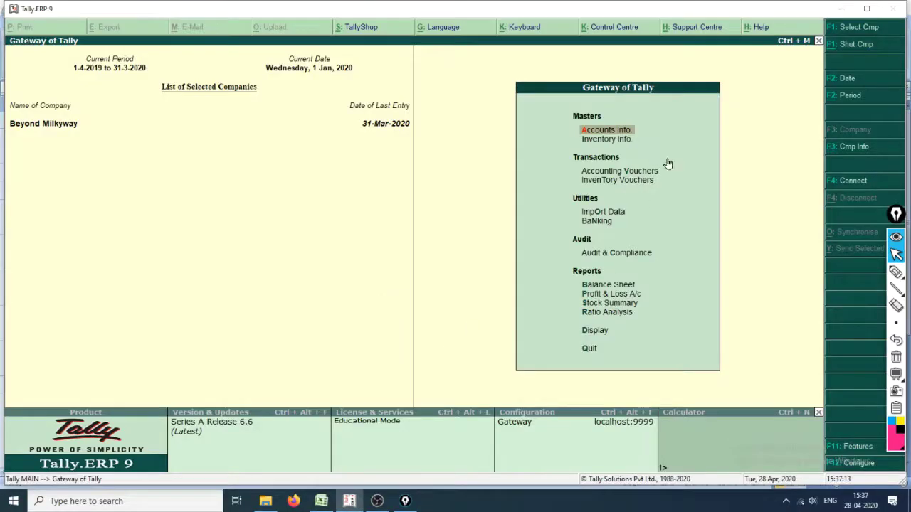
pyautogui.click(896, 272)
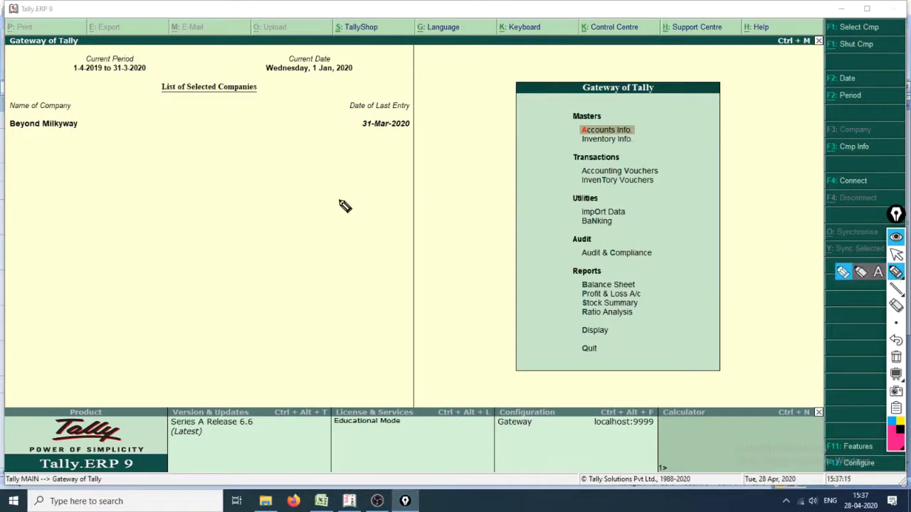
pyautogui.moveTo(338, 199)
pyautogui.mouseDown()
pyautogui.moveTo(430, 216)
pyautogui.moveTo(568, 173)
pyautogui.moveTo(567, 197)
pyautogui.mouseUp()
pyautogui.hotkey('ctrl', 'shift', '7')
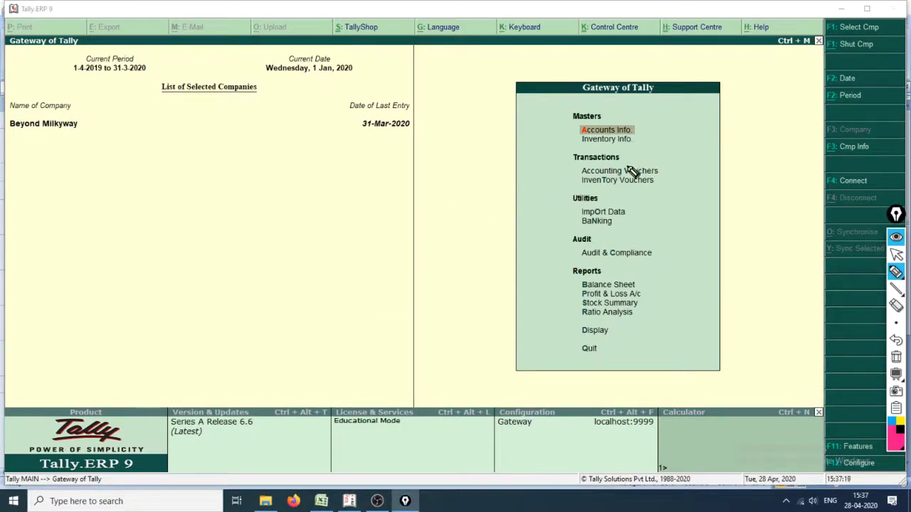
pyautogui.hotkey('ctrl', 'shift', '2')
# Open the Accounting Vouchers purchase entry screen
pyautogui.click(626, 172)
pyautogui.press('Return')
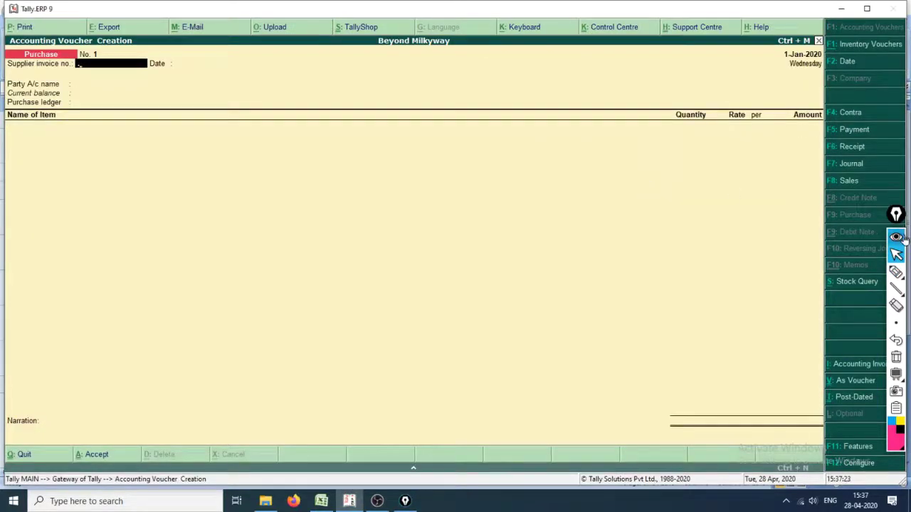
# Annotate the voucher screen with F9, an arrow to the Purchase voucher type and outlines around the screen, and clear all the markings
pyautogui.click(896, 271)
pyautogui.moveTo(172, 222); pyautogui.dragTo(202, 381)
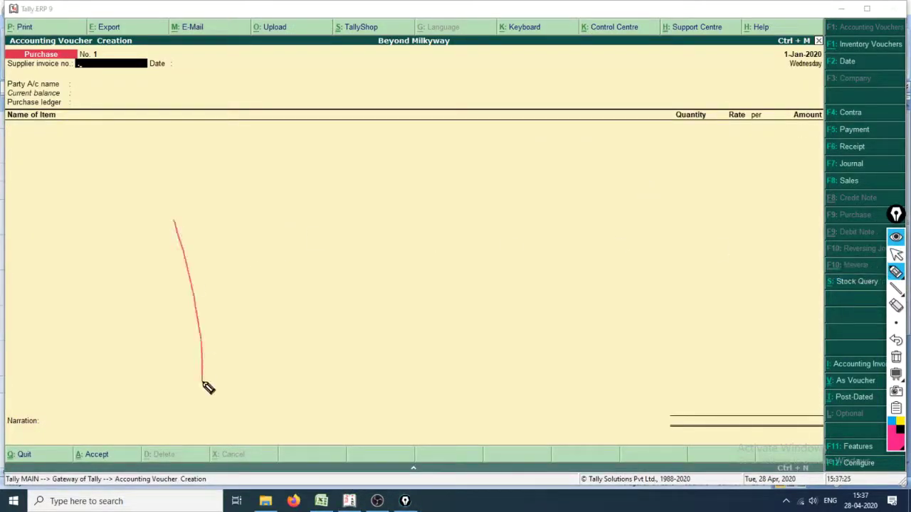
pyautogui.moveTo(170, 223); pyautogui.dragTo(225, 212)
pyautogui.moveTo(182, 302); pyautogui.dragTo(261, 293)
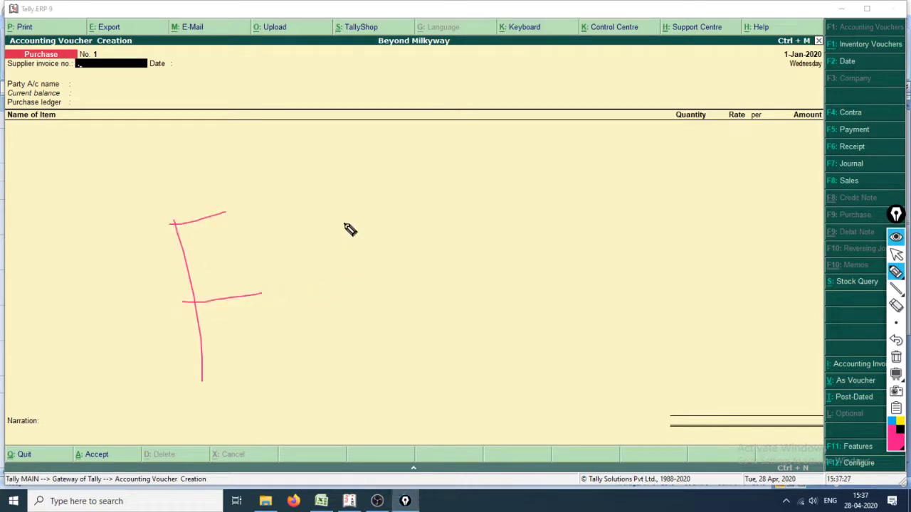
pyautogui.moveTo(335, 219)
pyautogui.mouseDown()
pyautogui.moveTo(316, 277)
pyautogui.moveTo(355, 343)
pyautogui.mouseUp()
pyautogui.moveTo(402, 291); pyautogui.dragTo(434, 285)
pyautogui.moveTo(561, 271)
pyautogui.mouseDown()
pyautogui.moveTo(813, 230)
pyautogui.moveTo(806, 220)
pyautogui.moveTo(821, 244)
pyautogui.mouseUp()
pyautogui.moveTo(15, 41)
pyautogui.mouseDown()
pyautogui.moveTo(399, 14)
pyautogui.moveTo(905, 228)
pyautogui.moveTo(610, 507)
pyautogui.moveTo(107, 360)
pyautogui.moveTo(85, 1)
pyautogui.mouseUp()
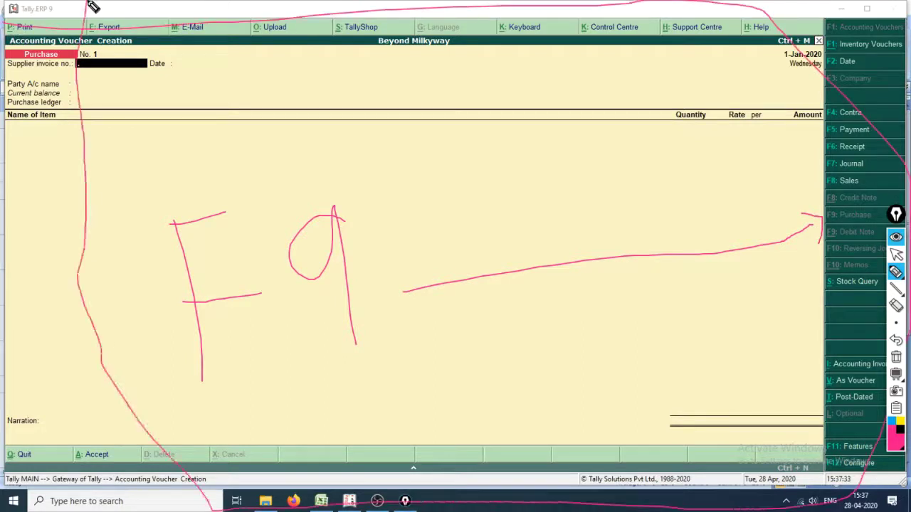
pyautogui.moveTo(840, 8)
pyautogui.mouseDown()
pyautogui.moveTo(853, 362)
pyautogui.moveTo(362, 510)
pyautogui.moveTo(43, 78)
pyautogui.moveTo(48, 13)
pyautogui.mouseUp()
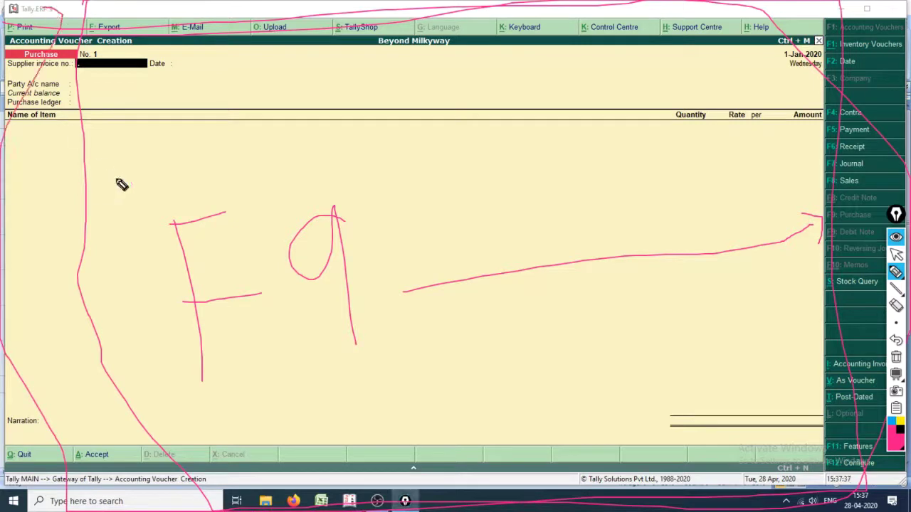
pyautogui.hotkey('ctrl', 'shift', '7')
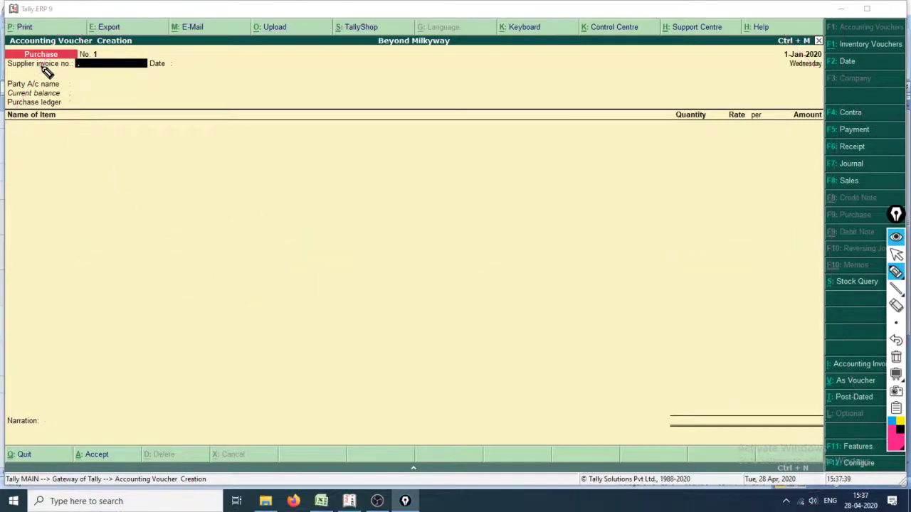
pyautogui.hotkey('ctrl', 'shift', '2')
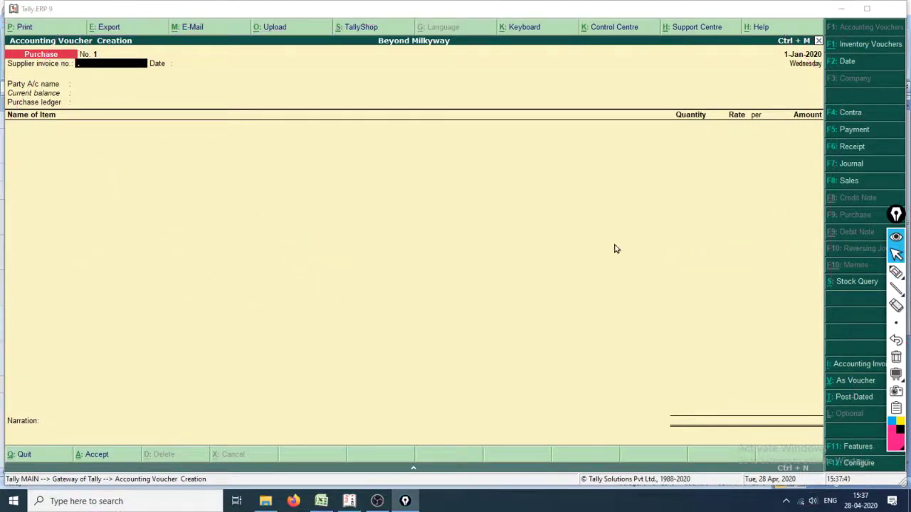
# Discard the partly filled purchase voucher and open a fresh one
pyautogui.click(257, 198)
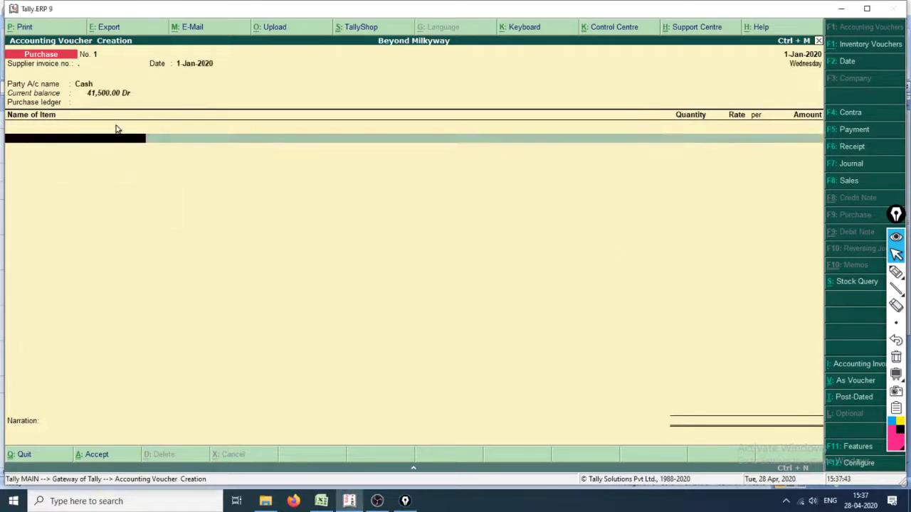
pyautogui.click(98, 65)
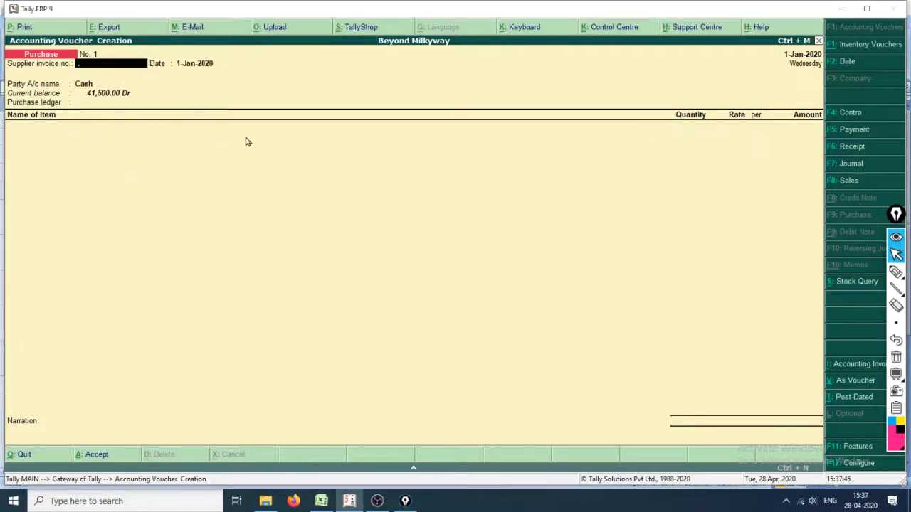
pyautogui.press('Escape')
pyautogui.press('Return')
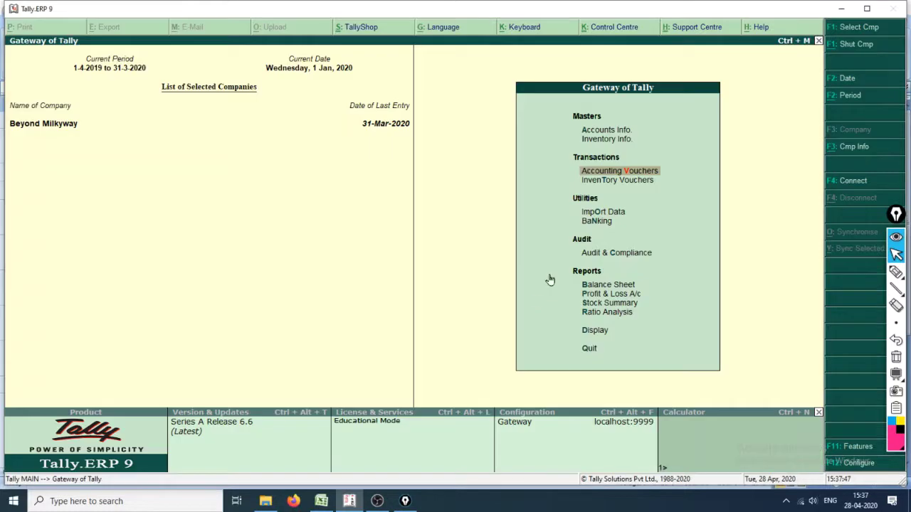
pyautogui.press('Return')
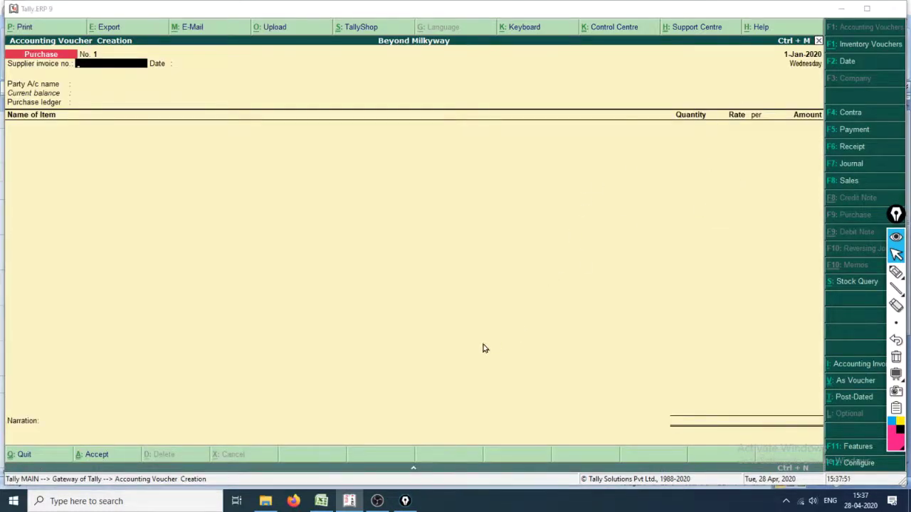
# Check the first purchase's date in the Excel workbook and set the Tally voucher date to 1.4.19
pyautogui.hotkey('alt', 'Tab')
pyautogui.press('Tab')
pyautogui.press('Tab')
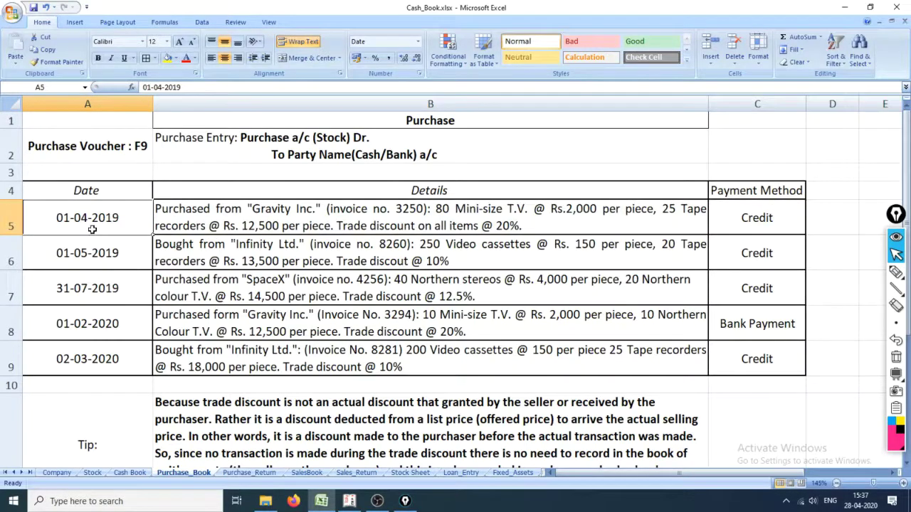
pyautogui.hotkey('alt', 'Tab')
pyautogui.hotkey('alt', 'Tab')
pyautogui.hotkey('alt', 'Tab')
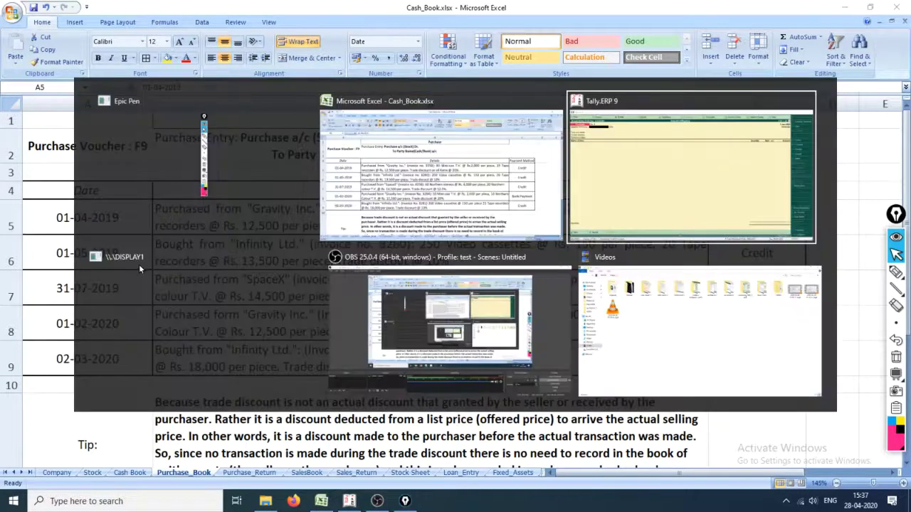
pyautogui.press('F2')
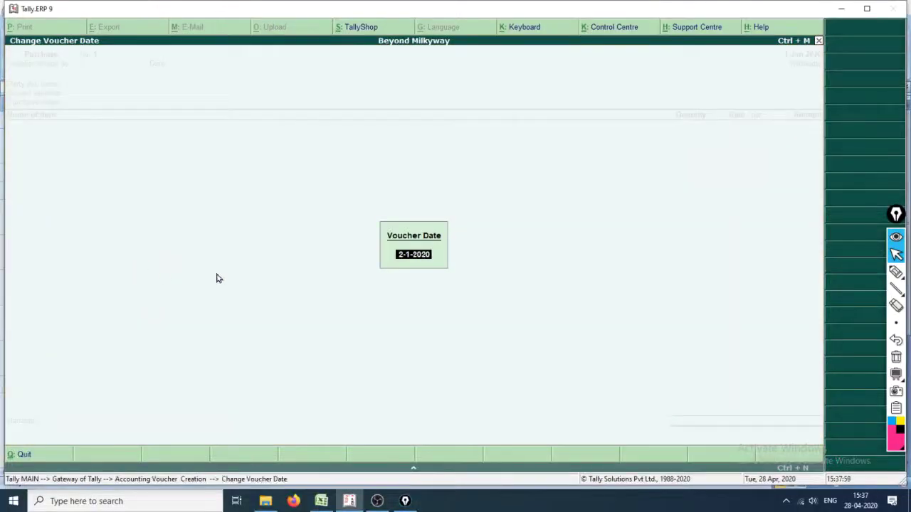
pyautogui.write('1.4.19')
pyautogui.press('Return')
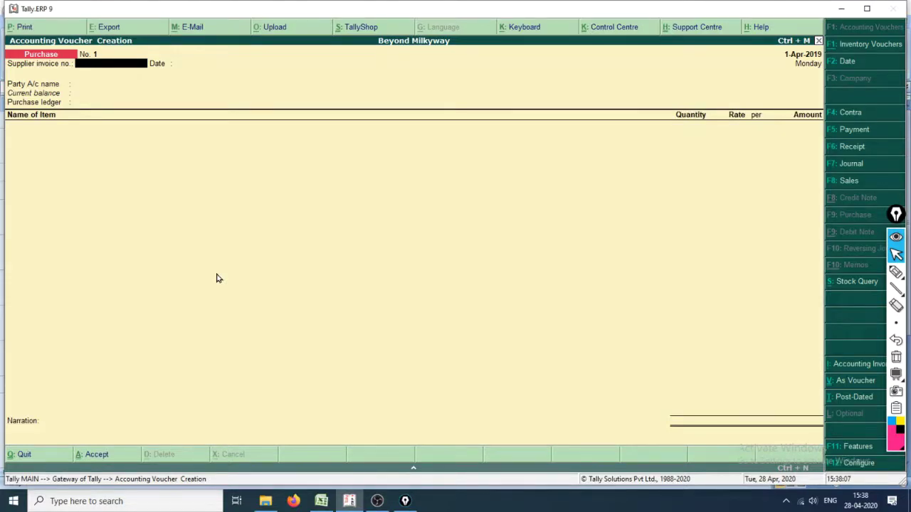
# Look up the first purchase's invoice number in Excel and enter supplier invoice no. 3250 dated 1-Apr-2019 in Tally
pyautogui.hotkey('alt', 'Tab')
pyautogui.press('Tab')
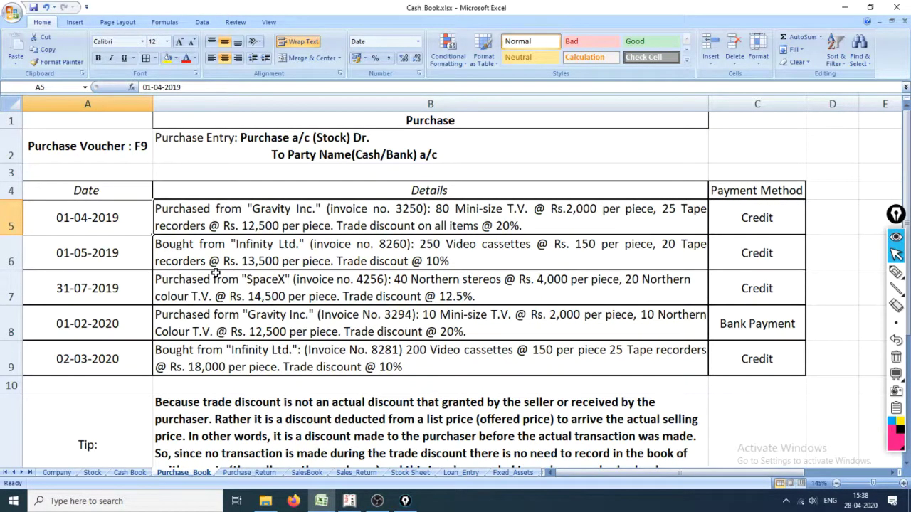
pyautogui.hotkey('alt', 'Tab')
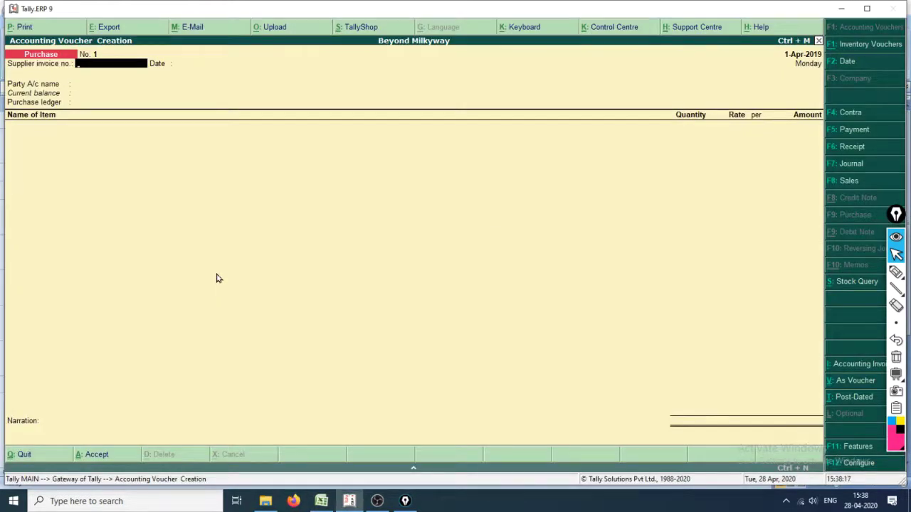
pyautogui.press('Return')
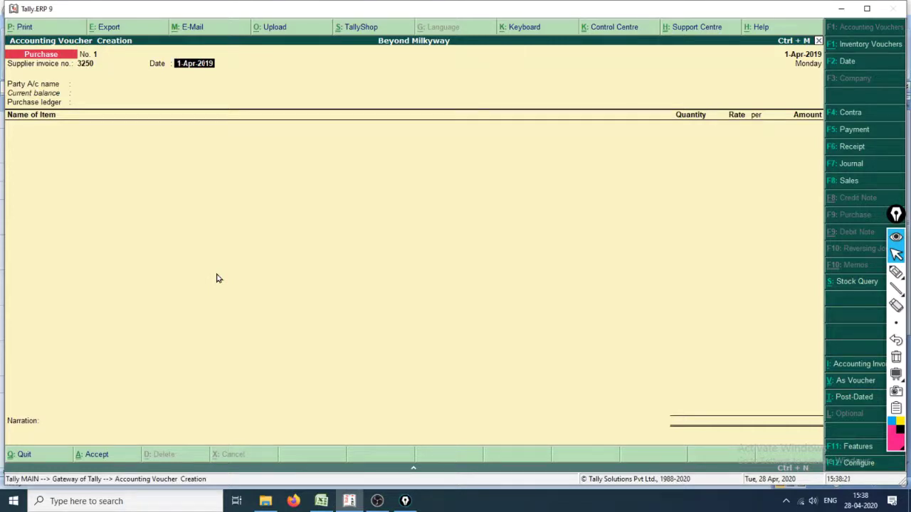
pyautogui.press('Return')
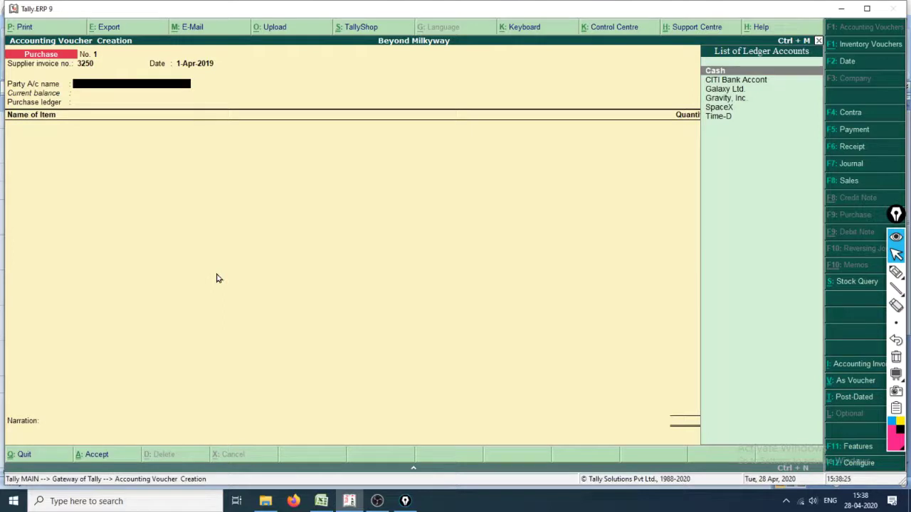
# Select Gravity, Inc. as the voucher's party account
pyautogui.press('Down')
pyautogui.press('Down')
pyautogui.press('Down')
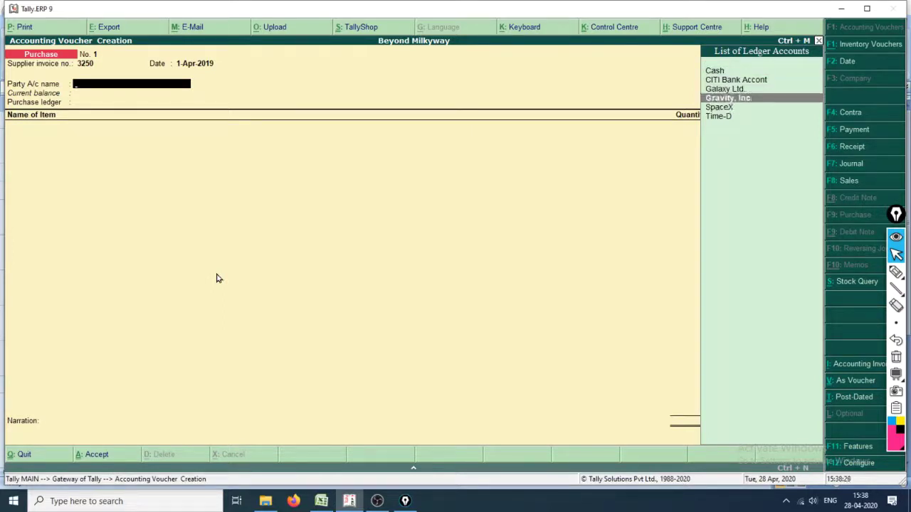
pyautogui.press('Return')
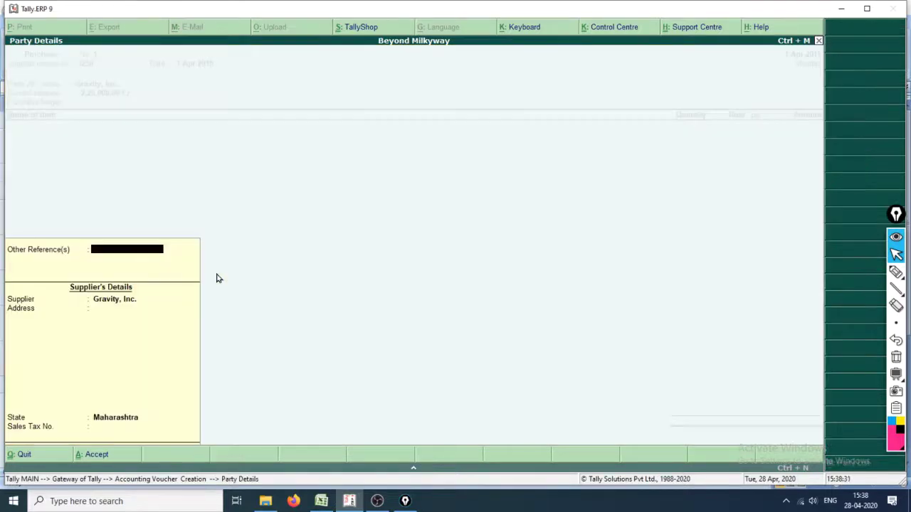
# Leave the other references and address blank and set the supplier's state to Lakshadweep in the party details
pyautogui.press('Return')
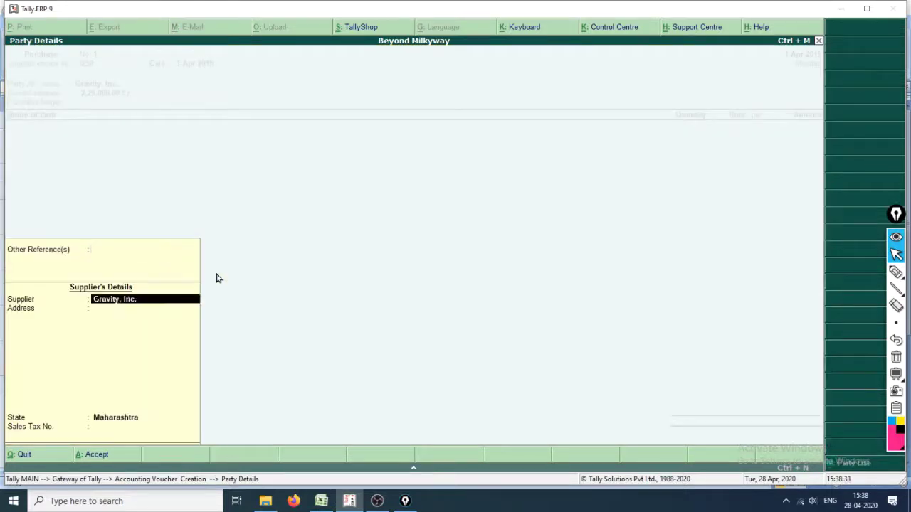
pyautogui.press('Return')
pyautogui.press('Return')
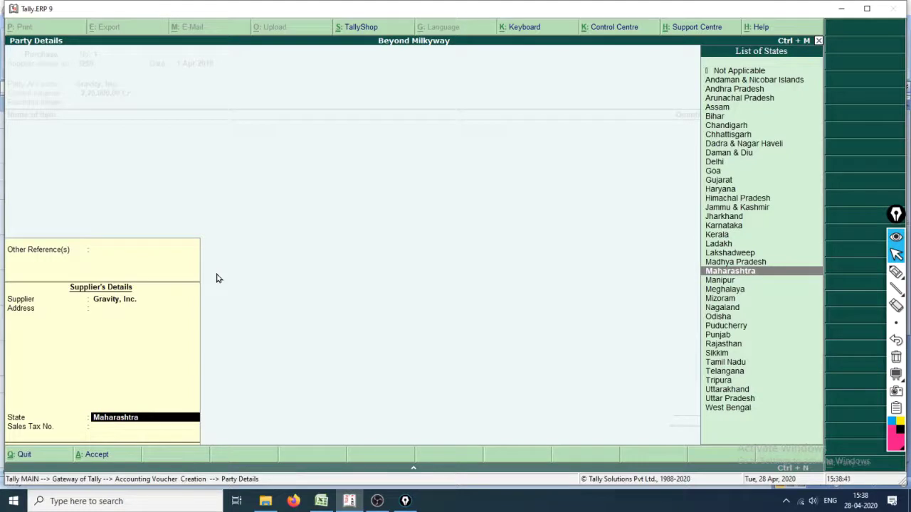
pyautogui.press('Up')
pyautogui.press('Up')
pyautogui.press('Up')
pyautogui.press('Up')
pyautogui.press('Up')
pyautogui.press('Up')
pyautogui.press('Up')
pyautogui.press('Up')
pyautogui.press('Up')
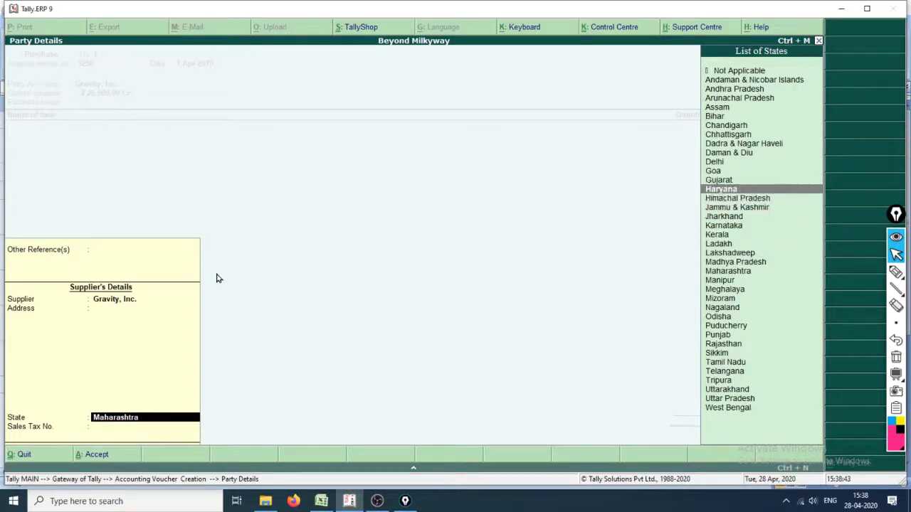
pyautogui.press('Up')
pyautogui.press('Up')
pyautogui.press('Up')
pyautogui.press('Down')
pyautogui.press('Down')
pyautogui.press('Down')
pyautogui.press('Down')
pyautogui.press('Down')
pyautogui.press('Down')
pyautogui.press('Down')
pyautogui.press('Down')
pyautogui.press('Down')
pyautogui.press('Down')
pyautogui.press('Down')
pyautogui.press('Down')
pyautogui.press('Down')
pyautogui.press('Down')
pyautogui.press('Down')
pyautogui.press('Down')
pyautogui.press('Down')
pyautogui.press('Up')
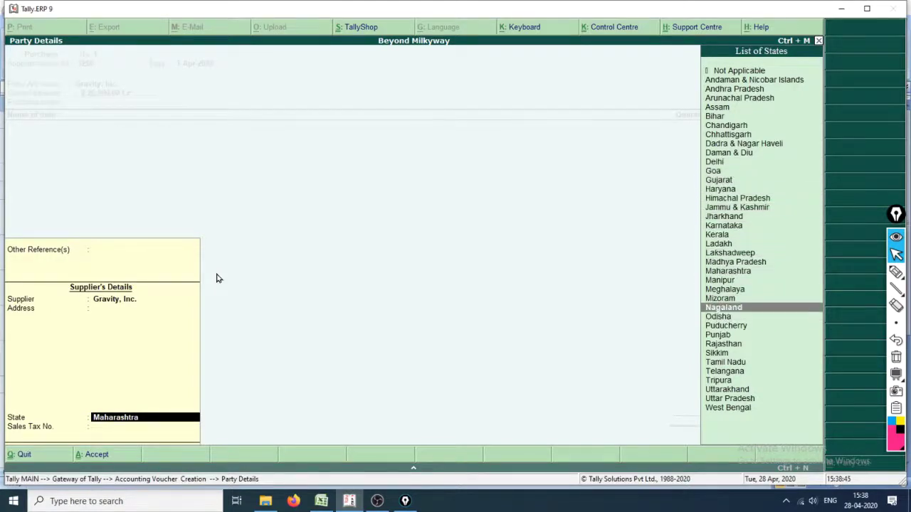
pyautogui.press('Up')
pyautogui.press('Up')
pyautogui.press('Up')
pyautogui.press('Up')
pyautogui.press('Up')
pyautogui.press('Up')
pyautogui.press('Up')
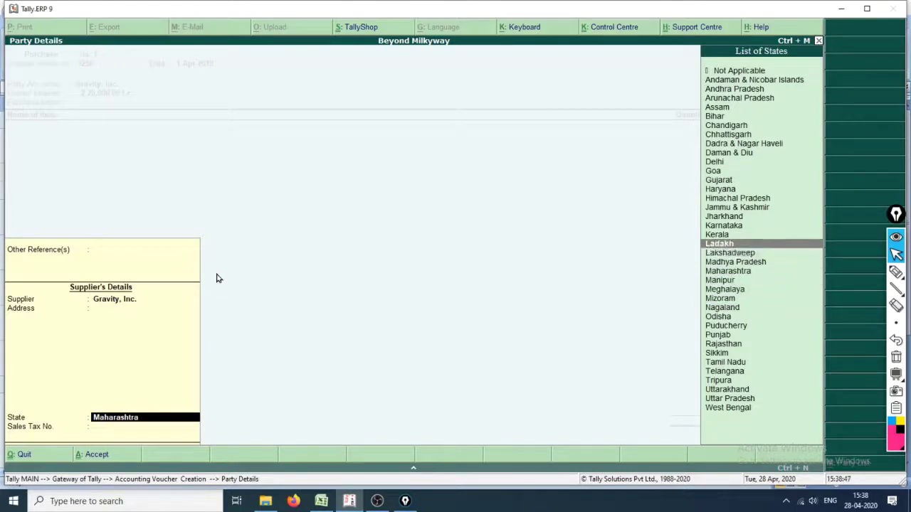
pyautogui.press('Down')
pyautogui.press('Return')
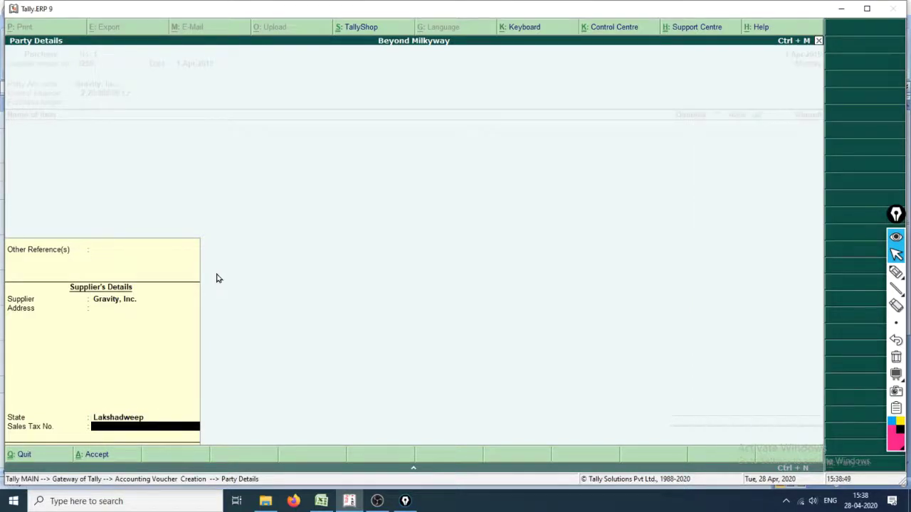
# Leave the supplier's sales tax number blank and complete the party details
pyautogui.press('Return')
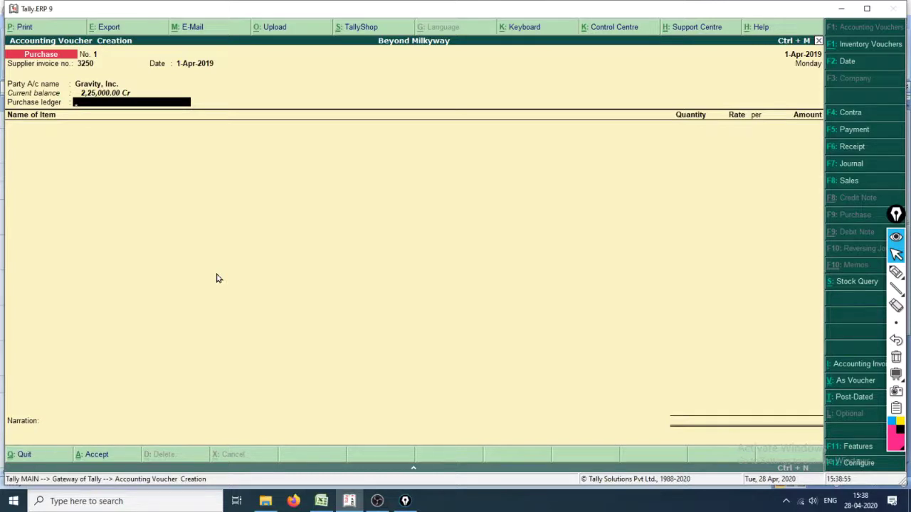
pyautogui.click(896, 271)
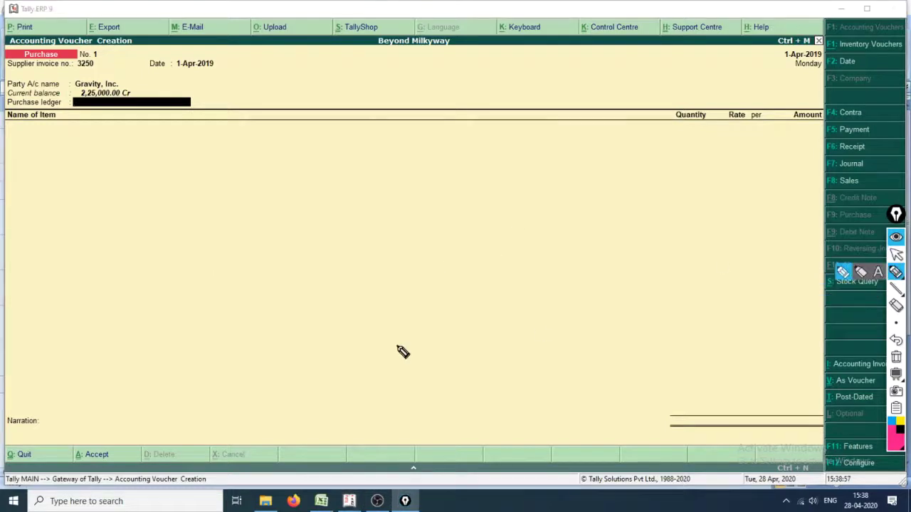
pyautogui.moveTo(239, 218)
pyautogui.mouseDown()
pyautogui.moveTo(237, 301)
pyautogui.moveTo(255, 253)
pyautogui.mouseUp()
pyautogui.moveTo(295, 333)
pyautogui.mouseDown()
pyautogui.moveTo(291, 291)
pyautogui.moveTo(397, 235)
pyautogui.moveTo(443, 338)
pyautogui.mouseUp()
pyautogui.moveTo(326, 291)
pyautogui.mouseDown()
pyautogui.moveTo(429, 267)
pyautogui.moveTo(568, 280)
pyautogui.mouseUp()
pyautogui.moveTo(535, 251); pyautogui.dragTo(555, 312)
pyautogui.moveTo(696, 225); pyautogui.dragTo(722, 284)
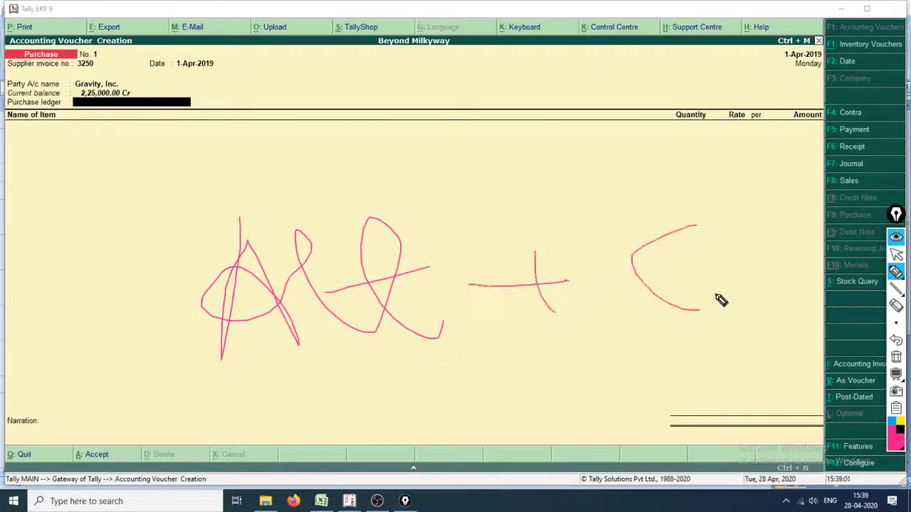
pyautogui.rightClick(106, 98)
# Create a new ledger named Purchase for the voucher's purchase ledger
pyautogui.click(106, 100)
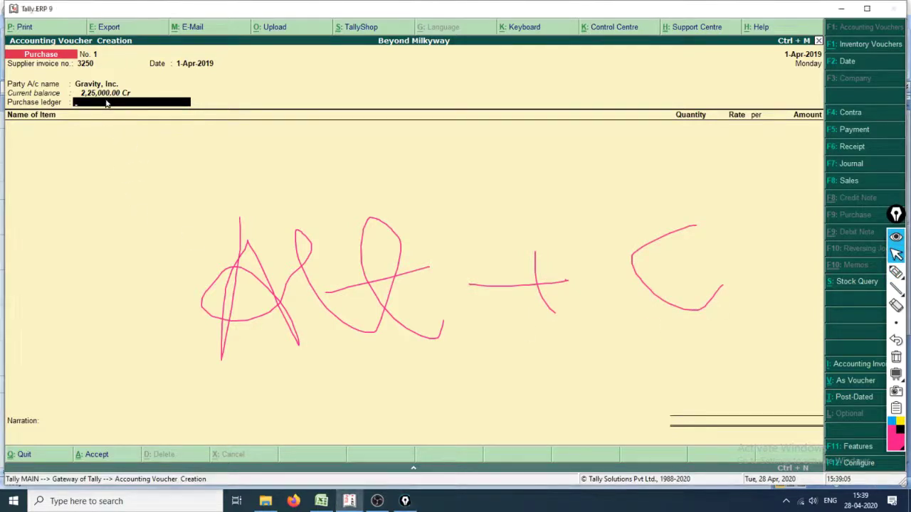
pyautogui.hotkey('alt', 'c')
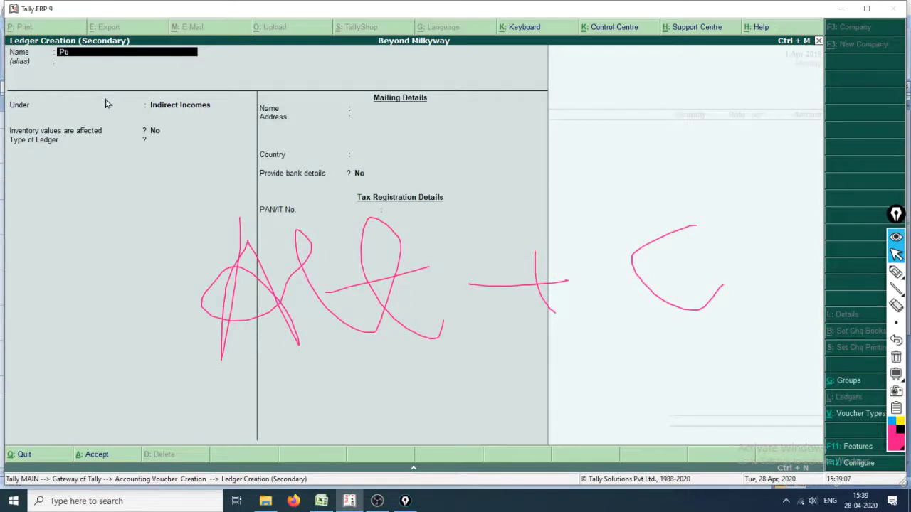
pyautogui.press('Return')
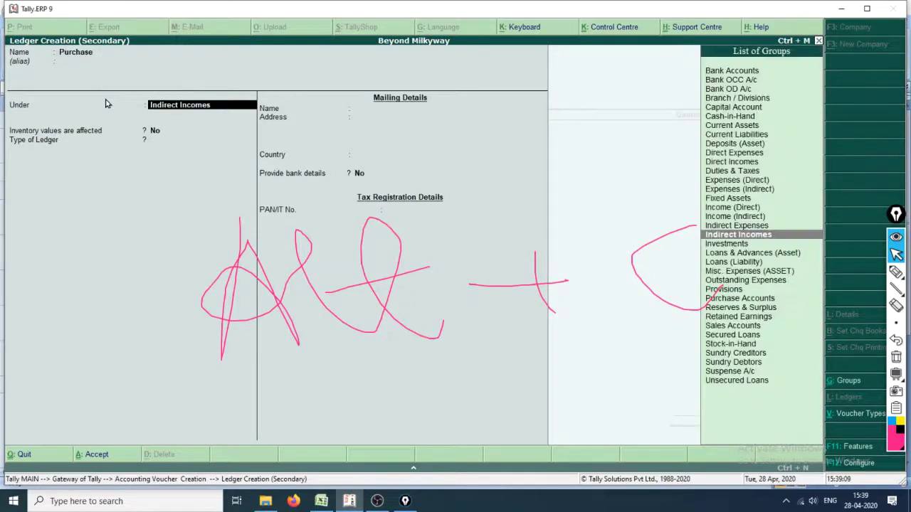
# Place the new ledger under Purchase Accounts and keep inventory values affected set to Yes
pyautogui.press('Down')
pyautogui.press('Down')
pyautogui.press('Down')
pyautogui.press('Down')
pyautogui.press('Down')
pyautogui.press('Down')
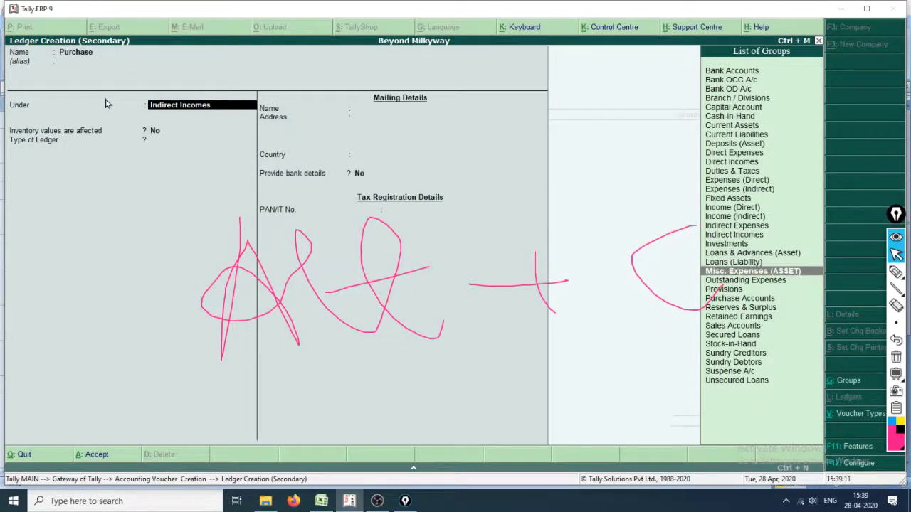
pyautogui.press('Down')
pyautogui.press('Down')
pyautogui.press('Up')
pyautogui.press('Up')
pyautogui.press('Up')
pyautogui.press('Up')
pyautogui.press('Up')
pyautogui.press('Up')
pyautogui.press('Up')
pyautogui.press('Up')
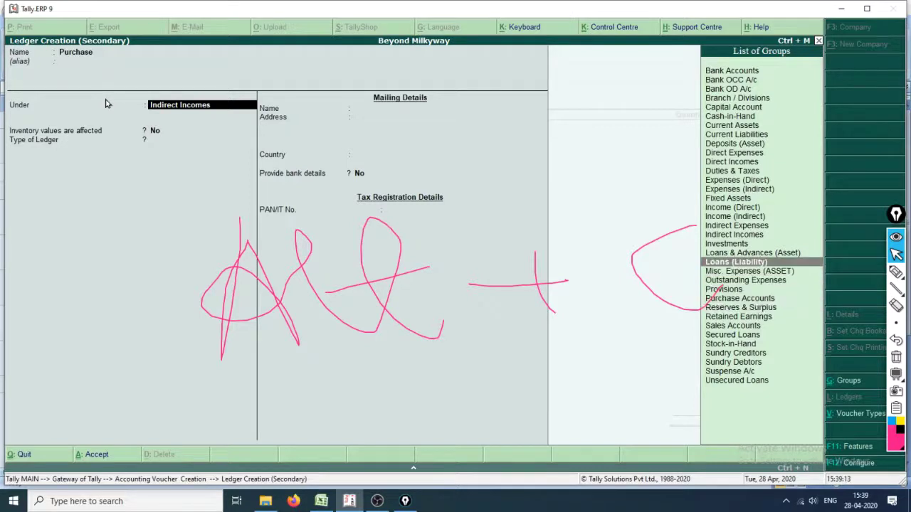
pyautogui.press('Up')
pyautogui.press('Down')
pyautogui.press('Down')
pyautogui.press('Down')
pyautogui.press('Down')
pyautogui.press('Down')
pyautogui.press('Down')
pyautogui.press('Down')
pyautogui.press('Down')
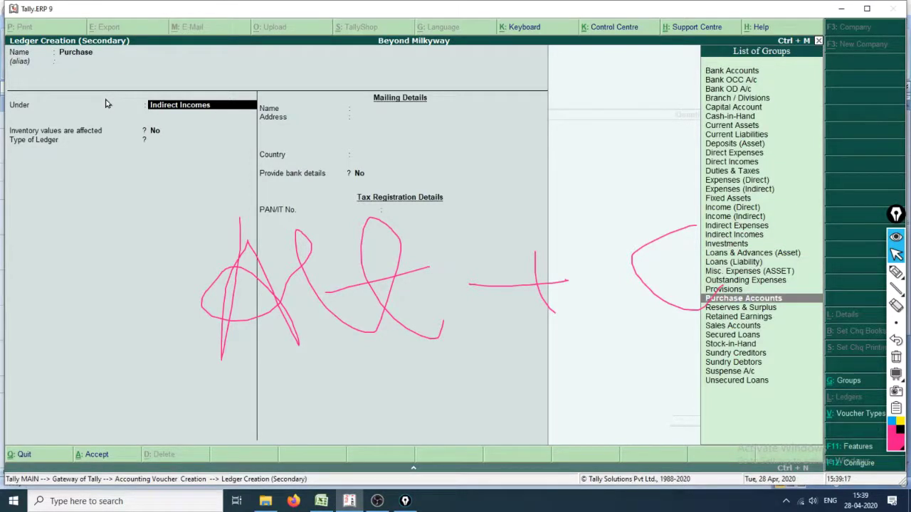
pyautogui.press('Return')
pyautogui.press('Return')
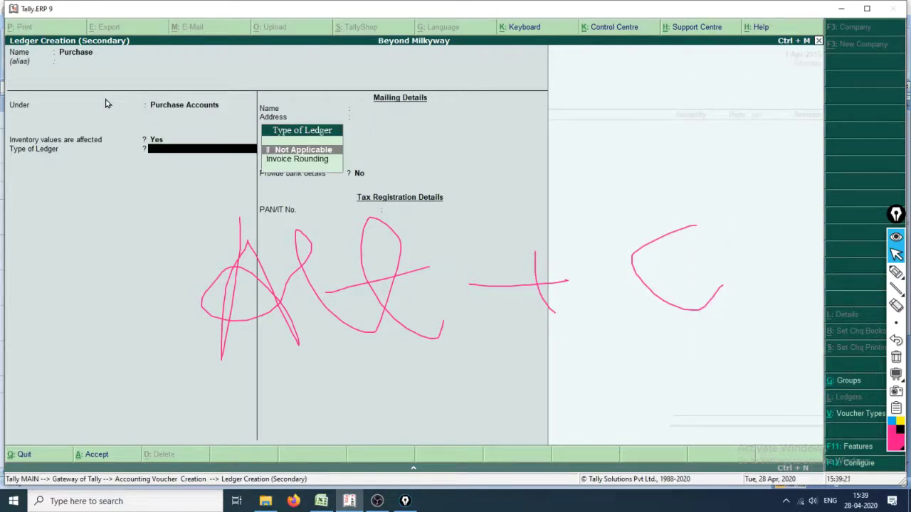
# Set the ledger type to Invoice Rounding with Normal Rounding and a limit of 1, and save the ledger
pyautogui.press('Return')
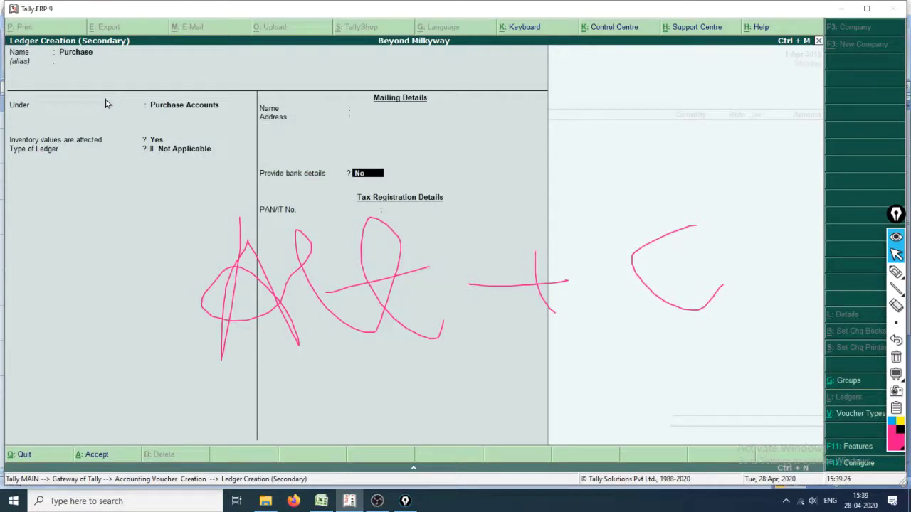
pyautogui.click(183, 151)
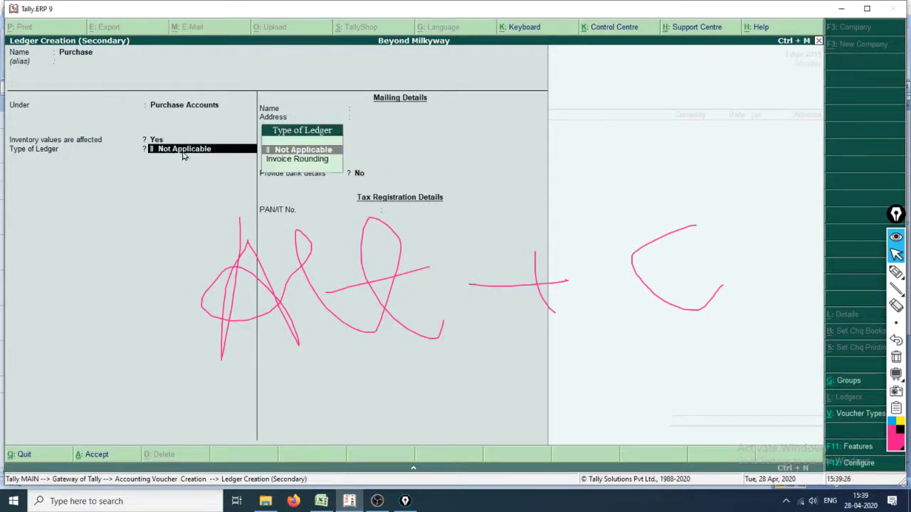
pyautogui.click(290, 159)
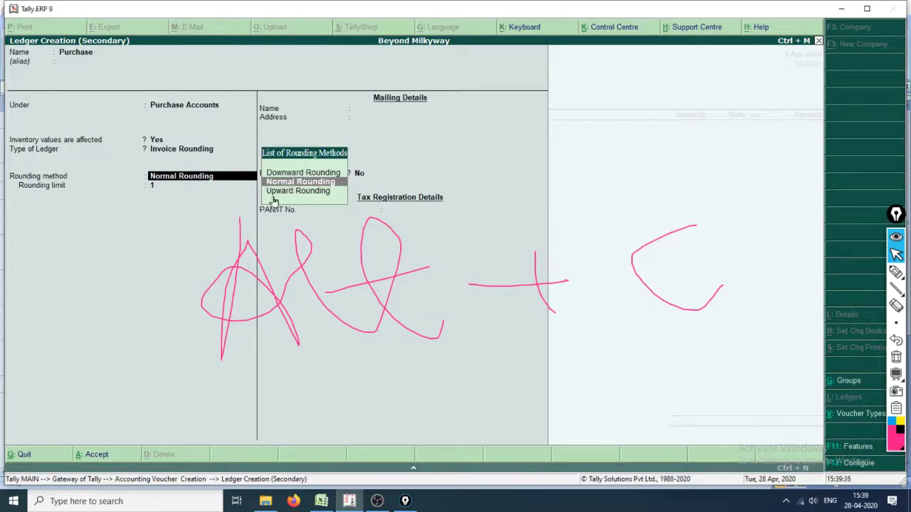
pyautogui.press('Return')
pyautogui.press('Return')
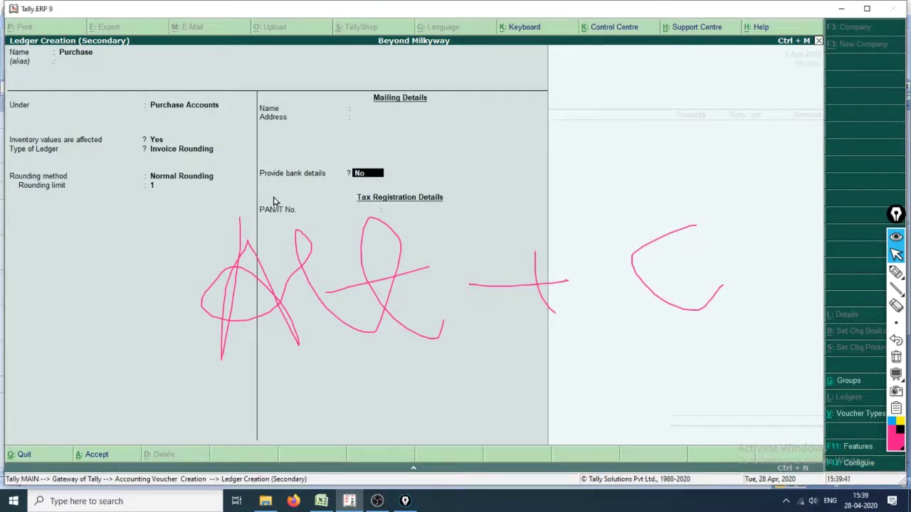
pyautogui.press('Return')
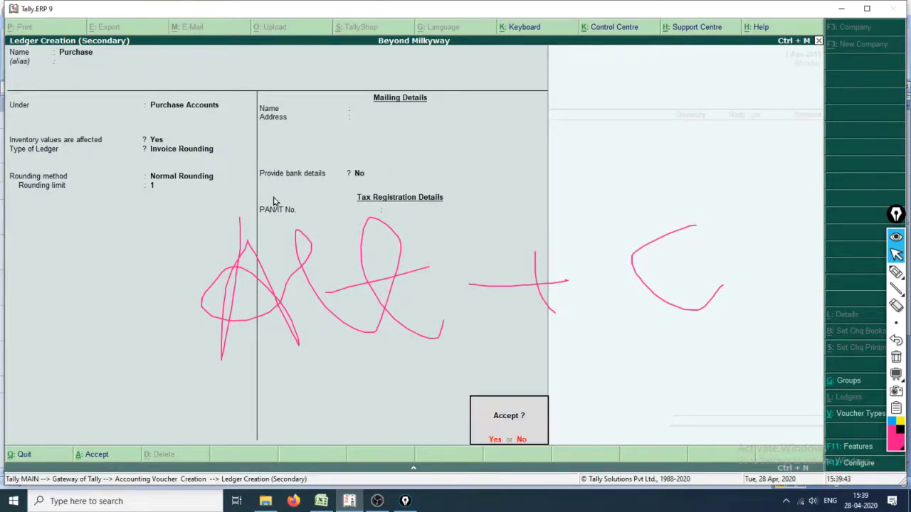
pyautogui.press('Return')
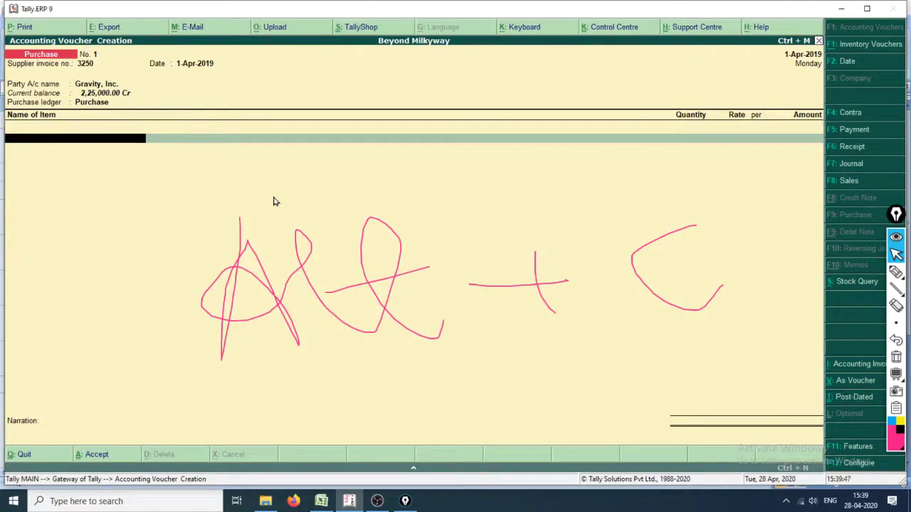
# Look up the first purchase's items in Excel and add Mini Size T.V. to the Tally voucher with godown SriHarikota
pyautogui.hotkey('alt', 'Tab')
pyautogui.hotkey('alt', 'Tab')
pyautogui.hotkey('alt', 'Tab')
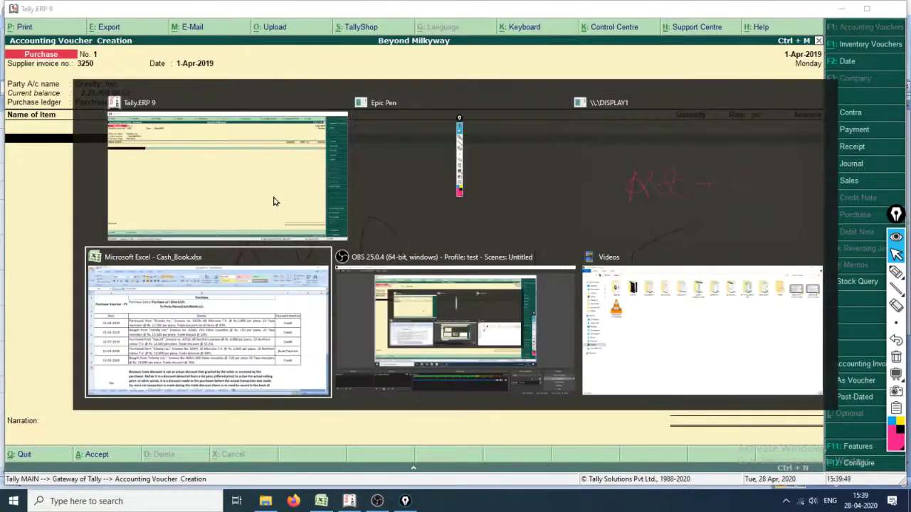
pyautogui.hotkey('ctrl', 'shift', '7')
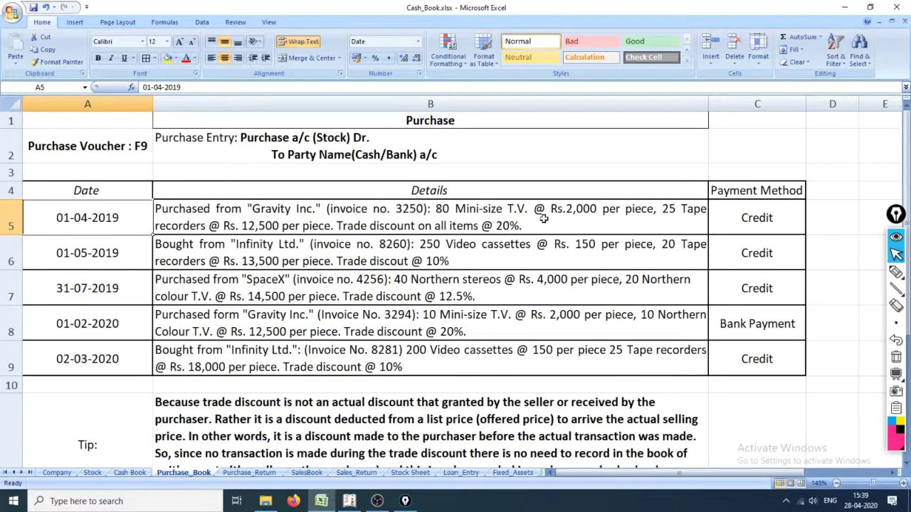
pyautogui.hotkey('alt', 'Tab')
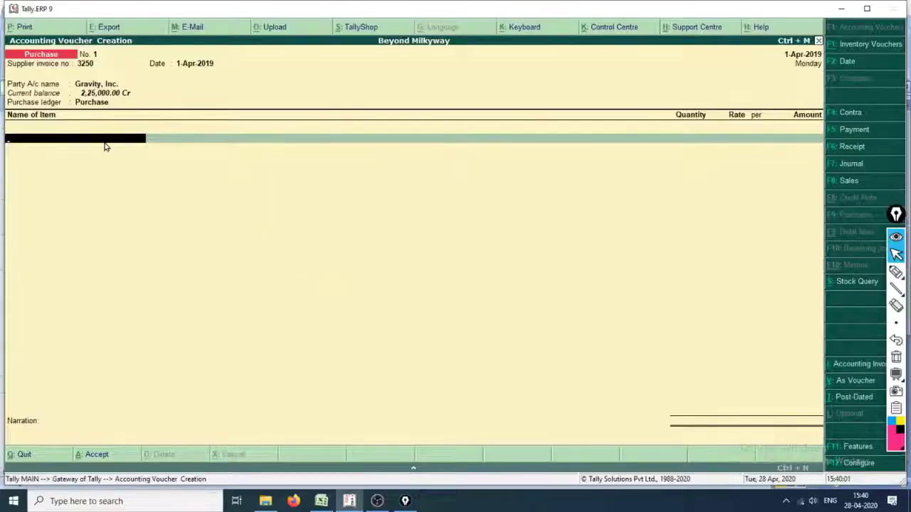
pyautogui.write('M')
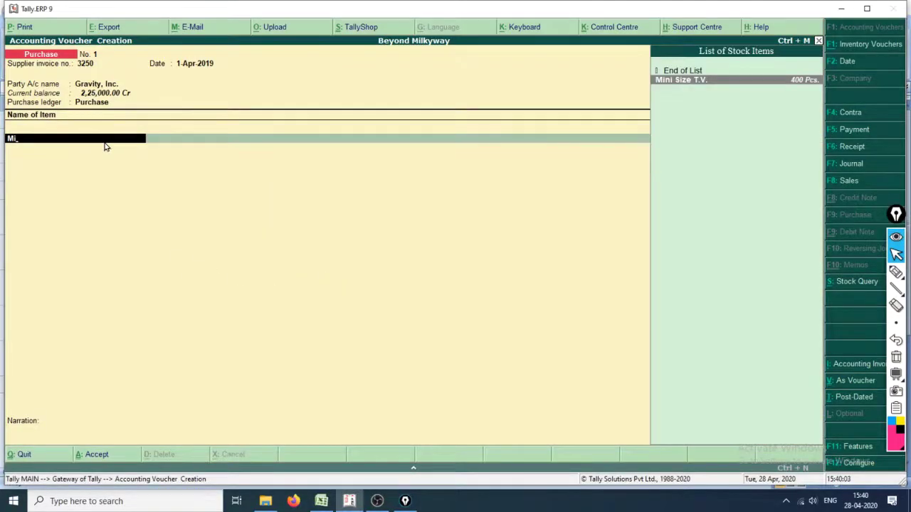
pyautogui.write('i')
pyautogui.press('Return')
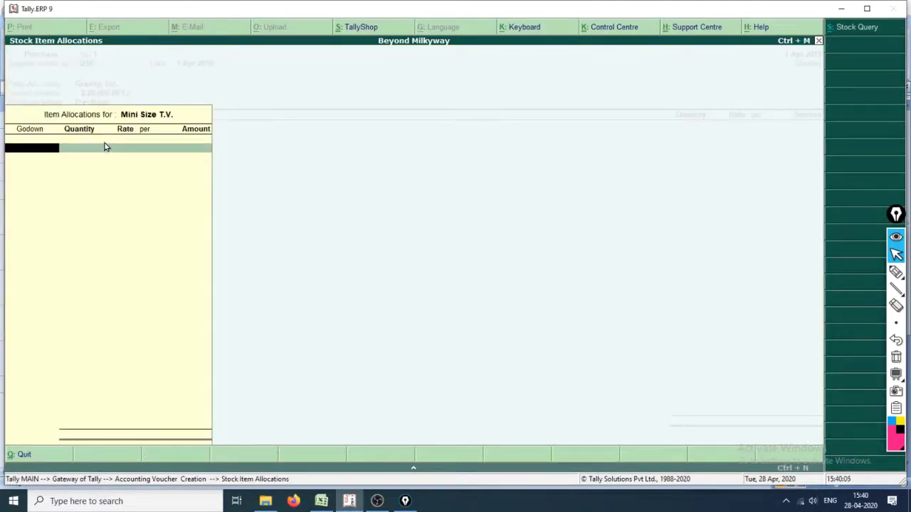
pyautogui.write('Sr')
pyautogui.press('Return')
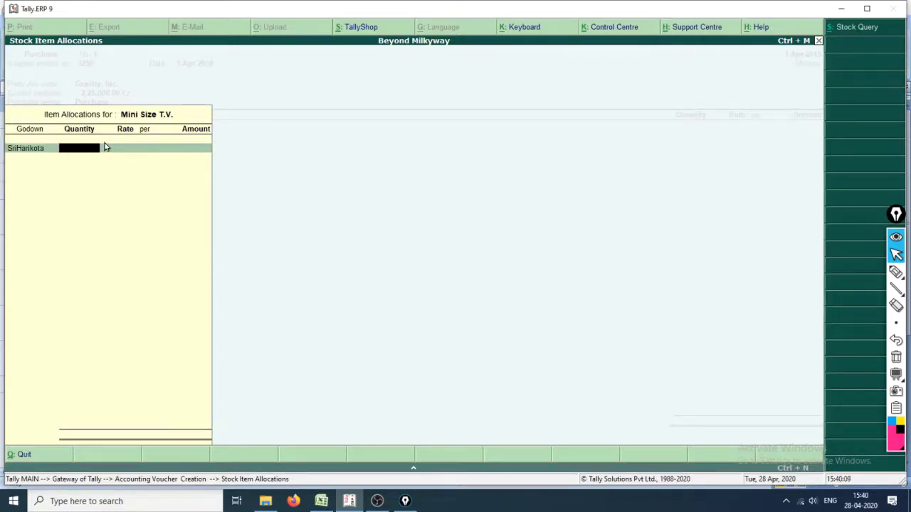
# Check the Mini Size T.V. details in Excel and enter 80 pieces at a rate of 2,000 in Tally
pyautogui.hotkey('alt', 'Tab')
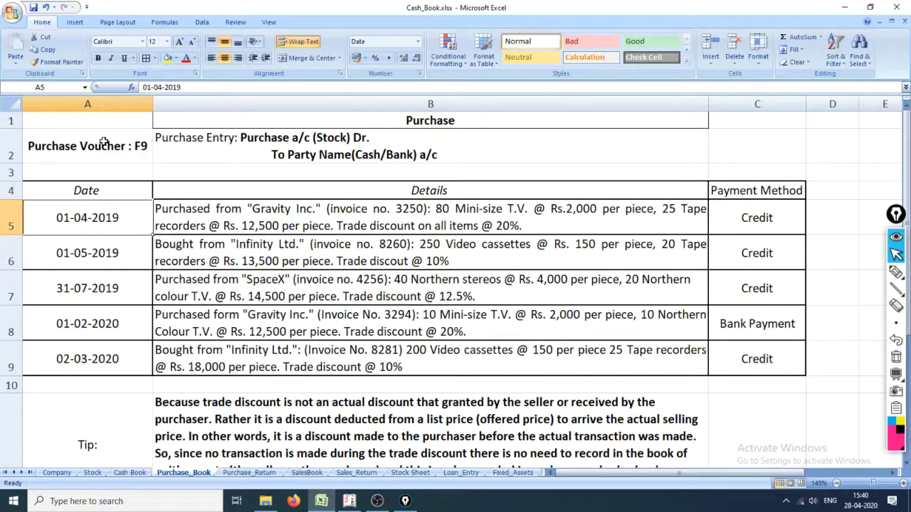
pyautogui.hotkey('alt', 'Tab')
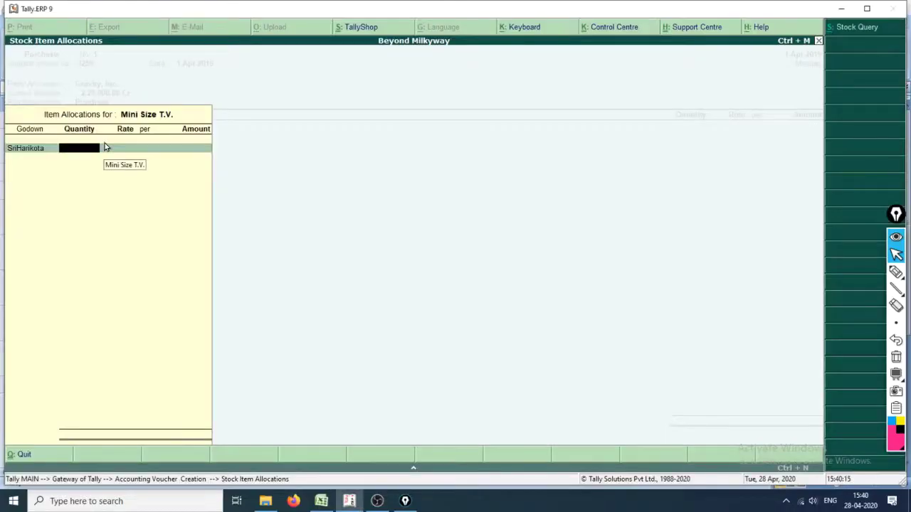
pyautogui.press('Return')
pyautogui.write('2000')
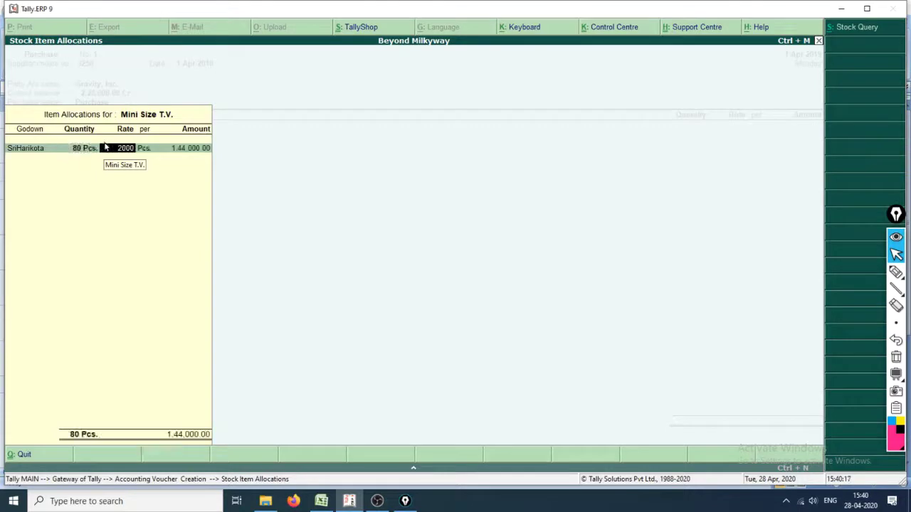
pyautogui.press('Return')
pyautogui.press('Return')
pyautogui.press('Return')
pyautogui.press('Return')
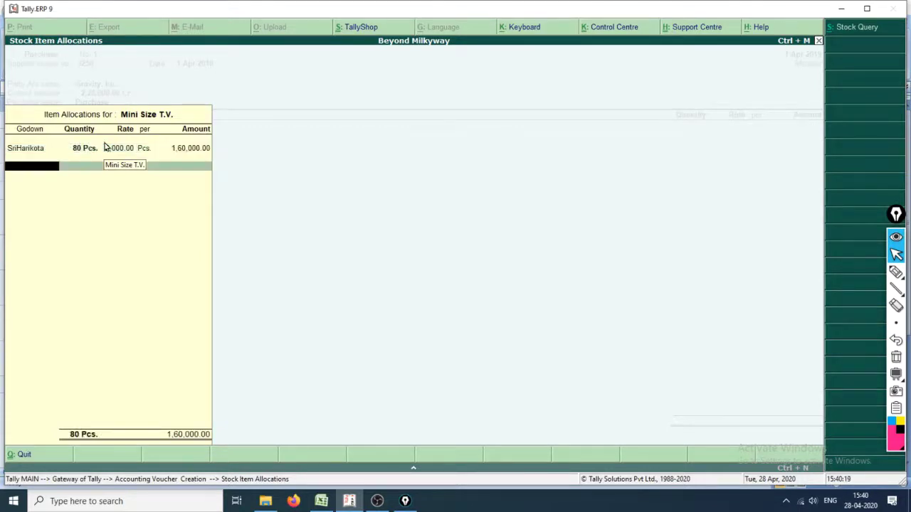
pyautogui.press('Return')
# Check the purchase's second item in Excel and add Tape Recorders to the Tally voucher with godown SriHarikota
pyautogui.hotkey('alt', 'Tab')
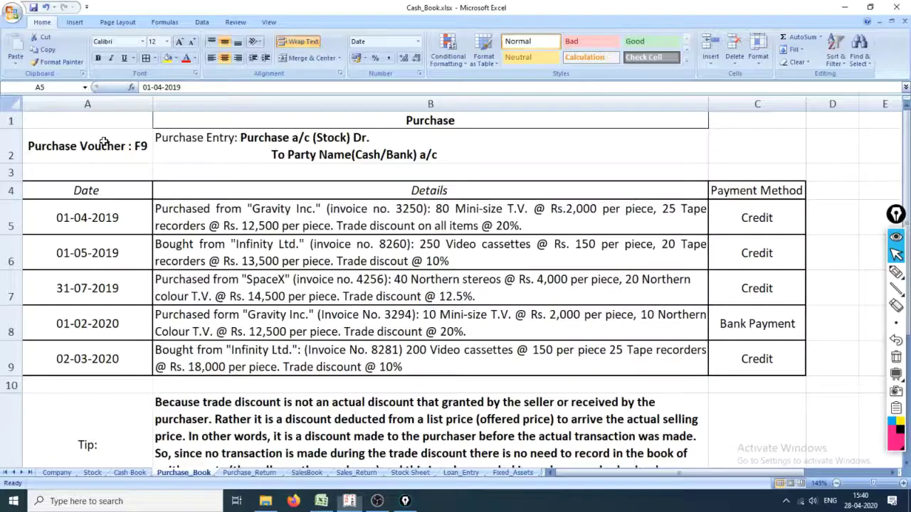
pyautogui.hotkey('alt', 'Tab')
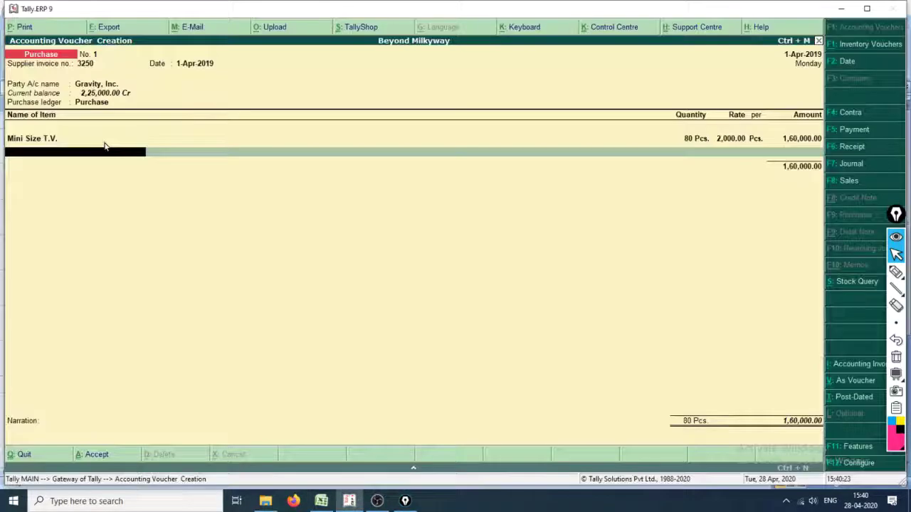
pyautogui.write('Ta')
pyautogui.press('Return')
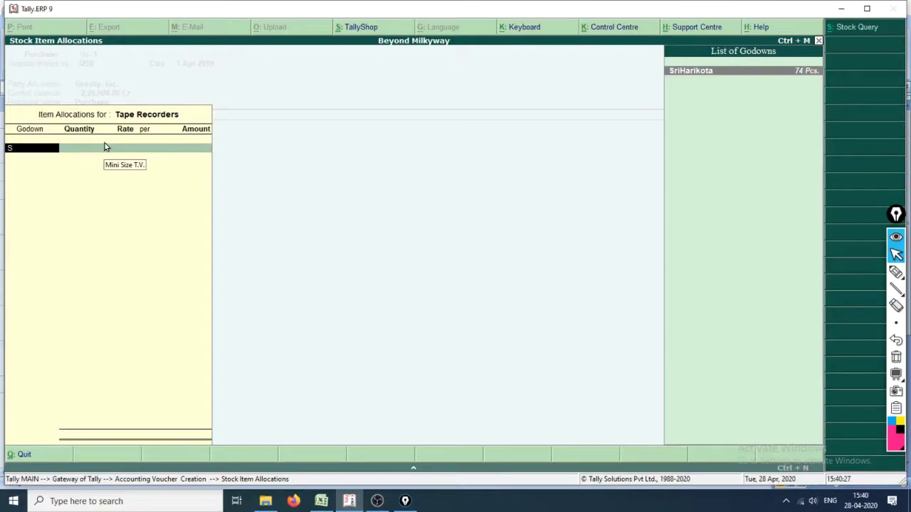
pyautogui.press('Return')
# Check the tape recorder details in Excel and enter 25 pieces at a rate of 12,500 in Tally
pyautogui.hotkey('alt', 'Tab')
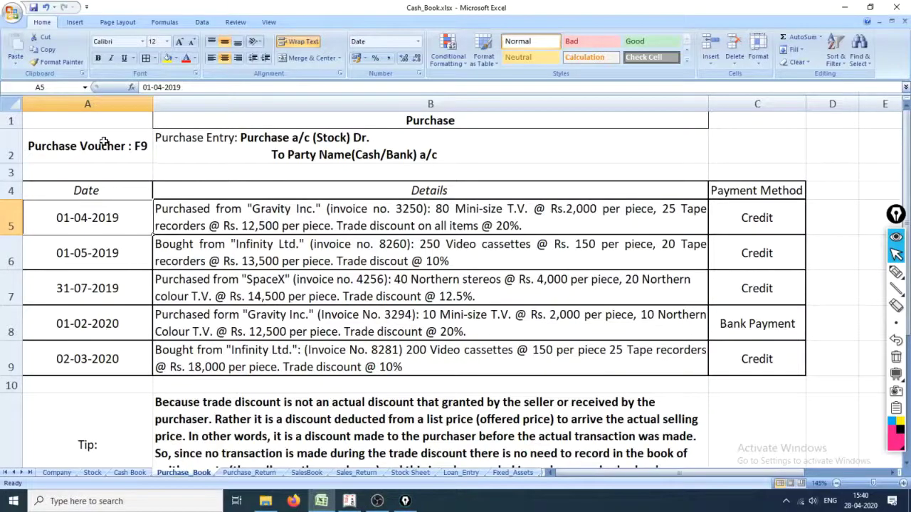
pyautogui.hotkey('alt', 'Tab')
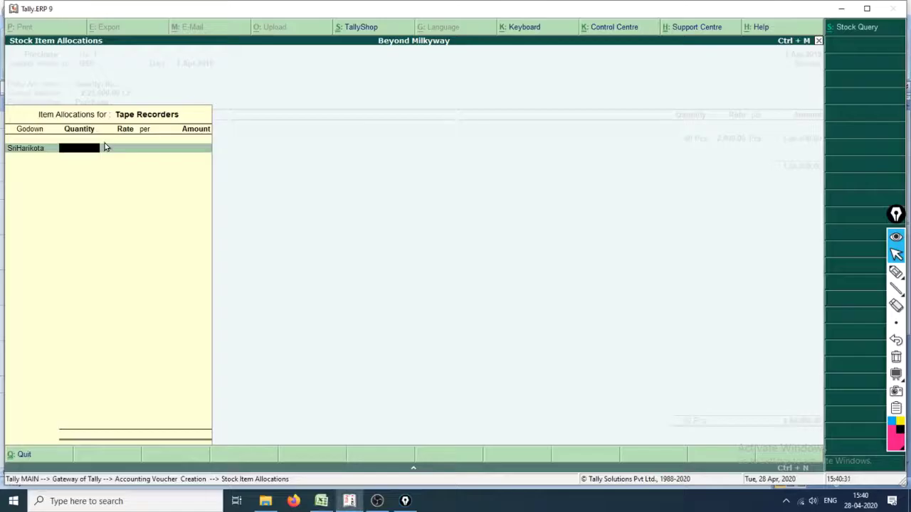
pyautogui.write('25')
pyautogui.press('Return')
pyautogui.write('12,50')
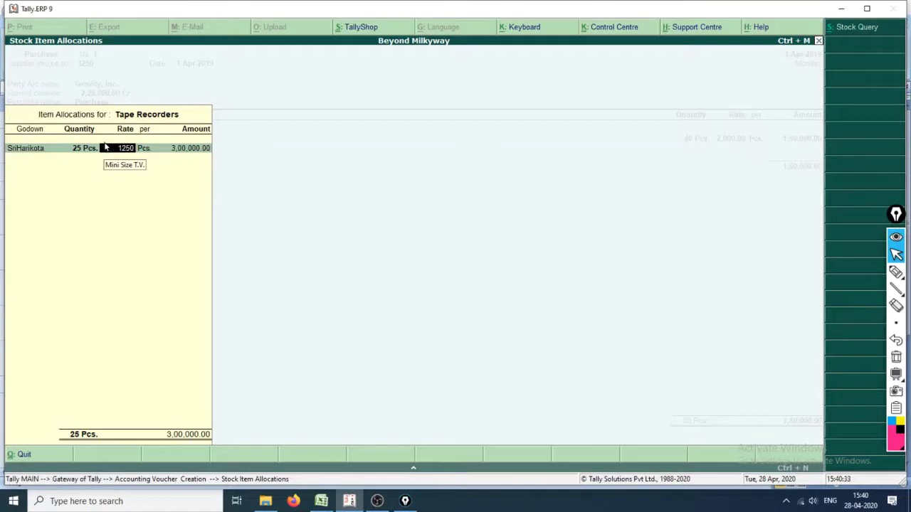
pyautogui.write('0')
pyautogui.press('Return')
pyautogui.press('Return')
pyautogui.press('Return')
pyautogui.press('Return')
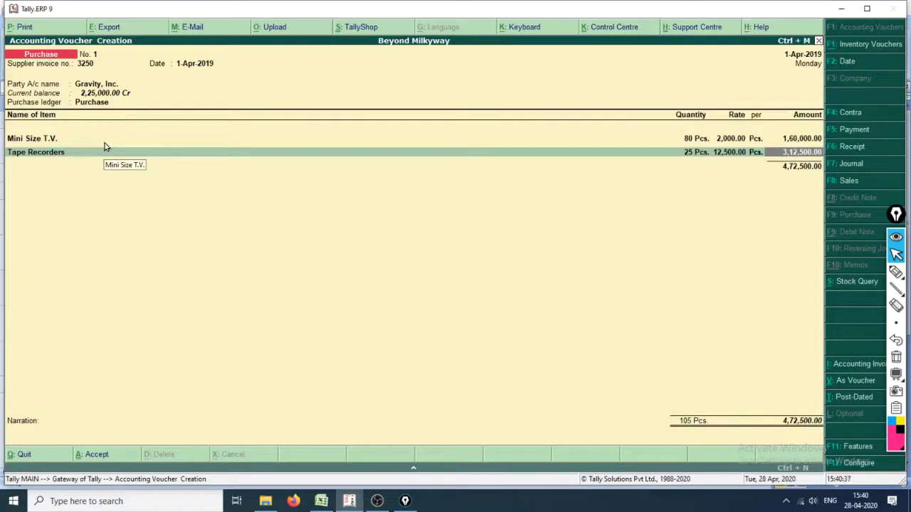
# Finish the voucher's item list, check the trade discount in Excel and enter the narration "Purchased Good At Discount of 20%." in Tally
pyautogui.press('Return')
pyautogui.press('Return')
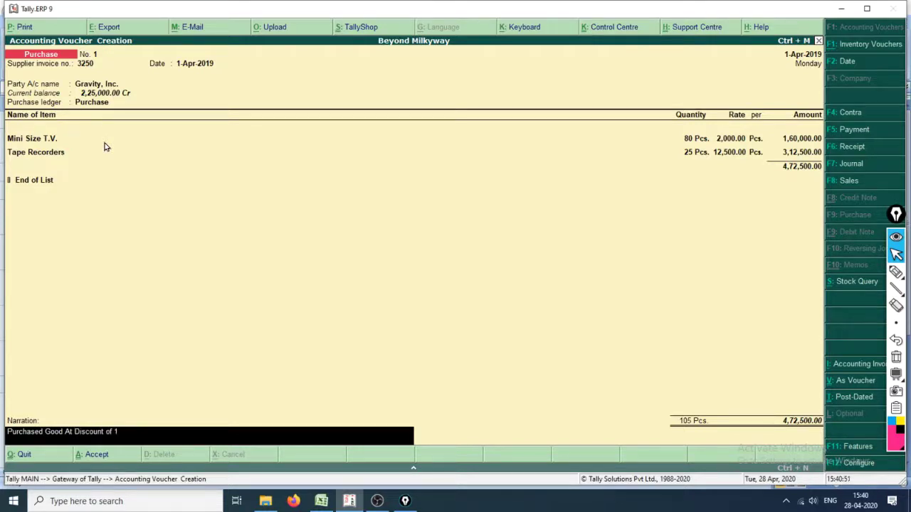
pyautogui.hotkey('alt', 'Tab')
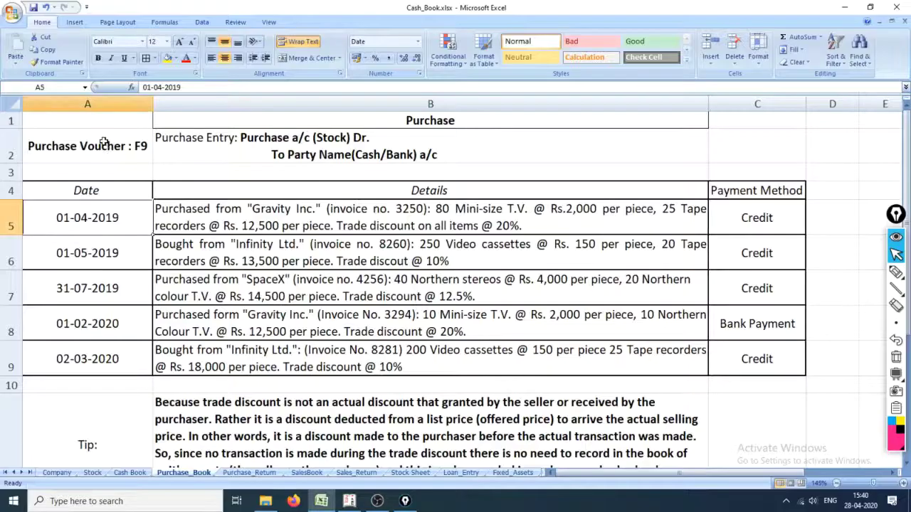
pyautogui.hotkey('alt', 'Tab')
pyautogui.press('BackSpace')
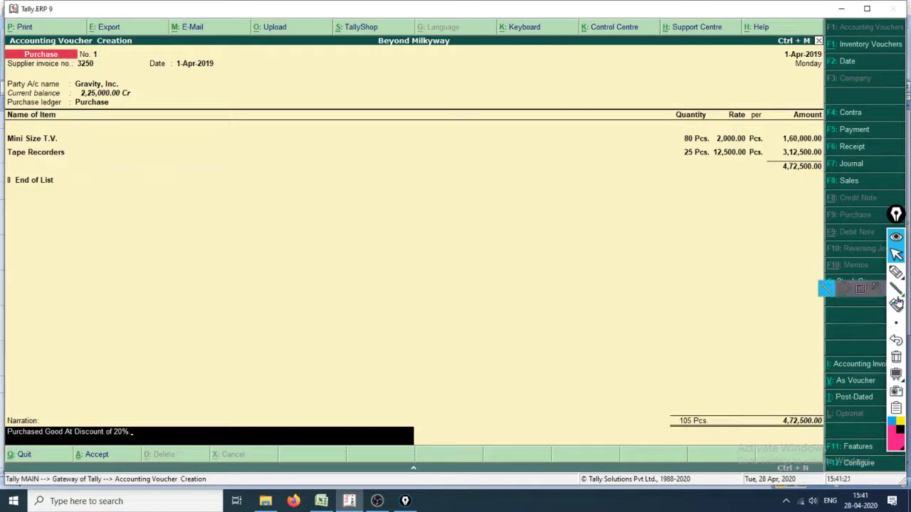
pyautogui.click(896, 273)
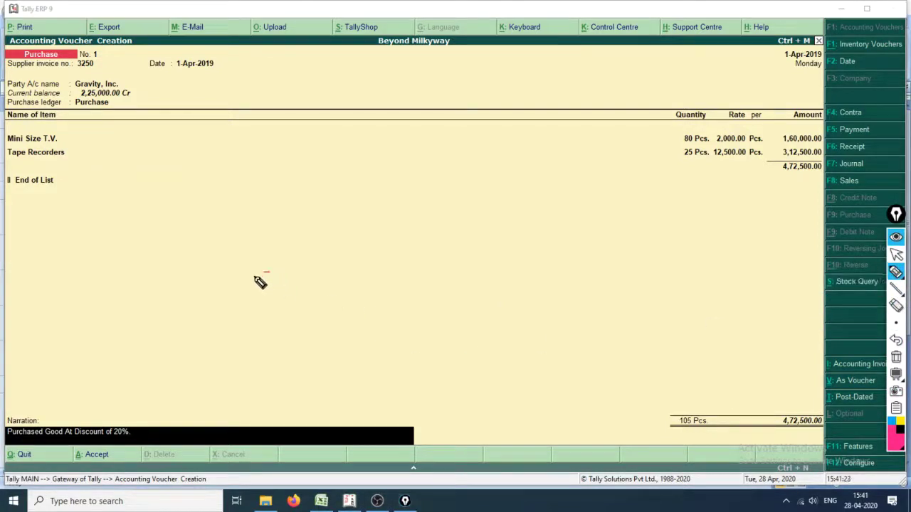
pyautogui.moveTo(261, 283)
pyautogui.mouseDown()
pyautogui.moveTo(342, 289)
pyautogui.moveTo(360, 365)
pyautogui.moveTo(440, 246)
pyautogui.moveTo(481, 319)
pyautogui.mouseUp()
pyautogui.moveTo(295, 282); pyautogui.dragTo(373, 277)
pyautogui.moveTo(502, 302); pyautogui.dragTo(575, 303)
pyautogui.moveTo(534, 280); pyautogui.dragTo(541, 343)
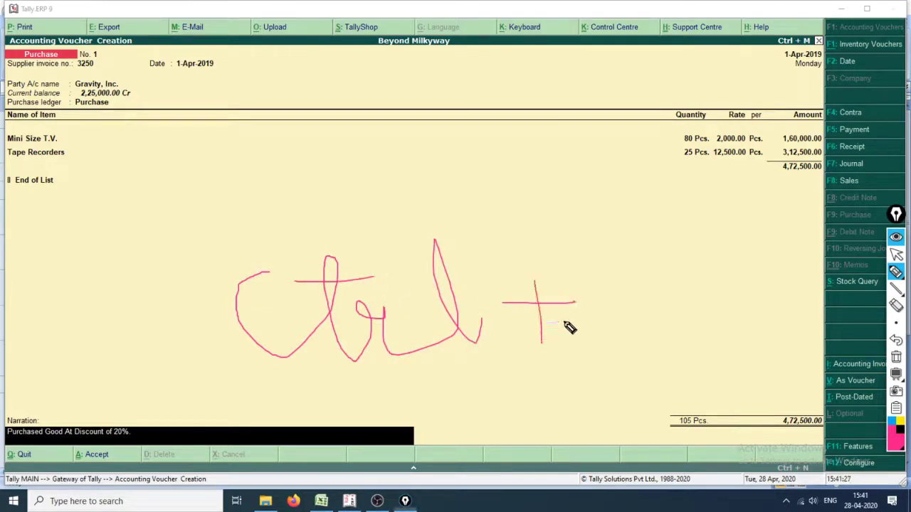
pyautogui.moveTo(612, 321)
pyautogui.mouseDown()
pyautogui.moveTo(614, 307)
pyautogui.moveTo(676, 328)
pyautogui.moveTo(654, 251)
pyautogui.mouseUp()
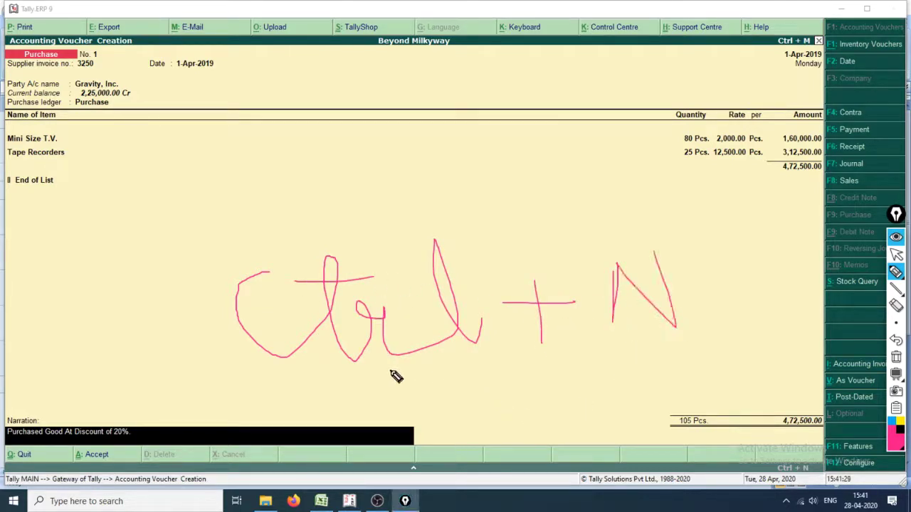
pyautogui.moveTo(390, 369); pyautogui.dragTo(656, 349)
pyautogui.moveTo(590, 361)
pyautogui.mouseDown()
pyautogui.moveTo(644, 388)
pyautogui.moveTo(768, 420)
pyautogui.moveTo(788, 459)
pyautogui.moveTo(801, 438)
pyautogui.mouseUp()
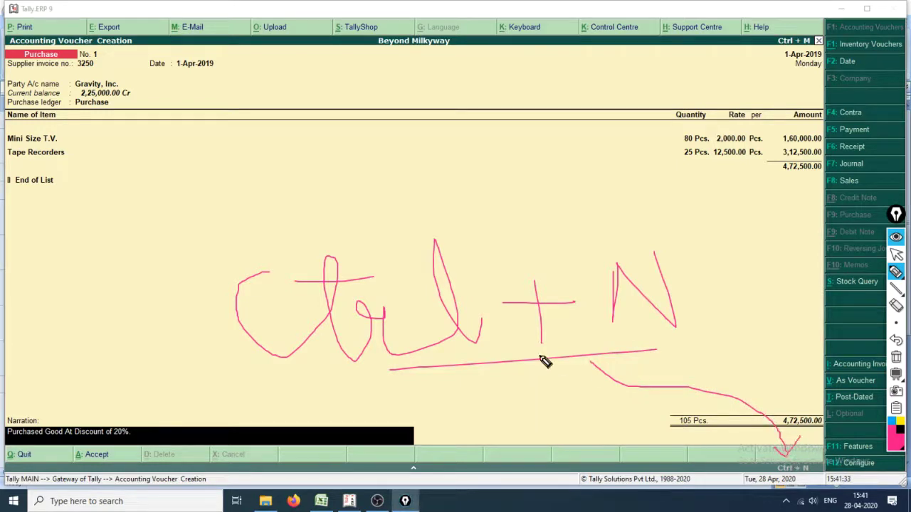
pyautogui.hotkey('ctrl', 'shift', '7')
pyautogui.hotkey('ctrl', 'shift', '2')
pyautogui.click(422, 246)
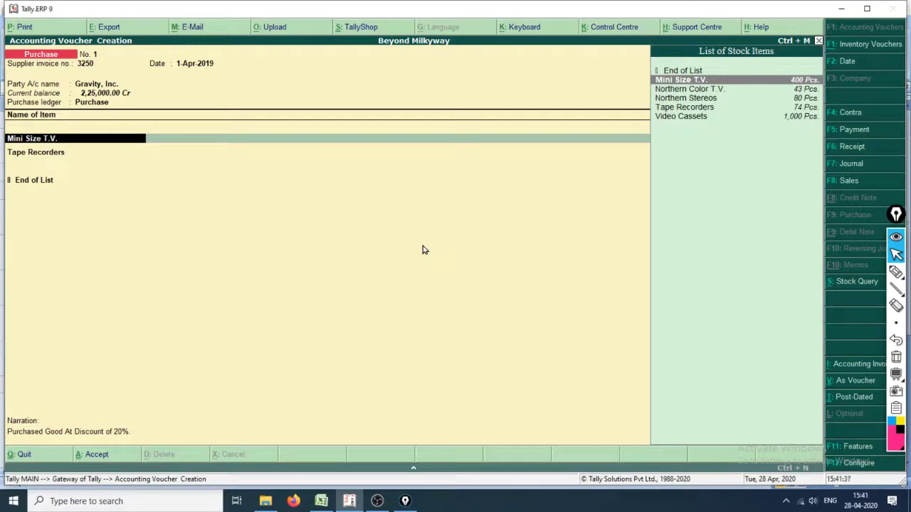
pyautogui.hotkey('ctrl', 'n')
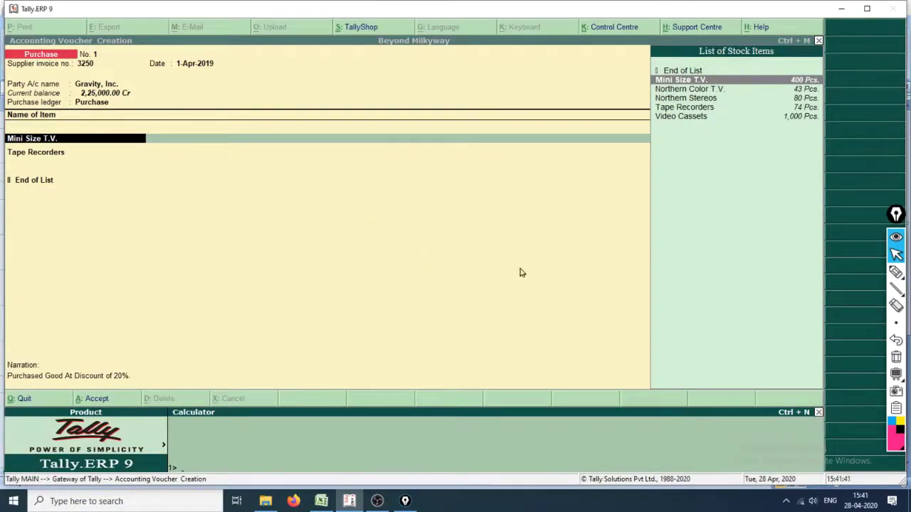
pyautogui.hotkey('ctrl', 'n')
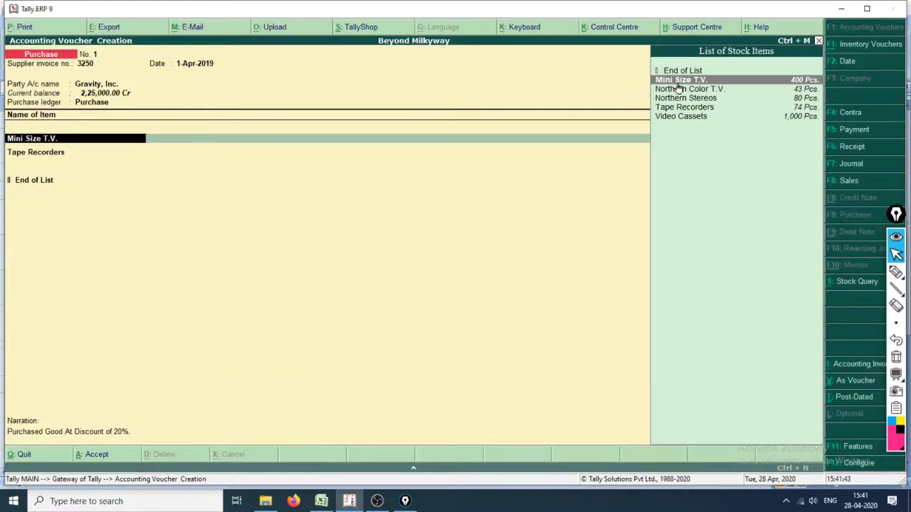
# Accept the existing Mini Size T.V. and Tape Recorders allocations again and return to the voucher's total
pyautogui.press('Return')
pyautogui.press('Return')
pyautogui.press('Return')
pyautogui.press('Return')
pyautogui.press('Return')
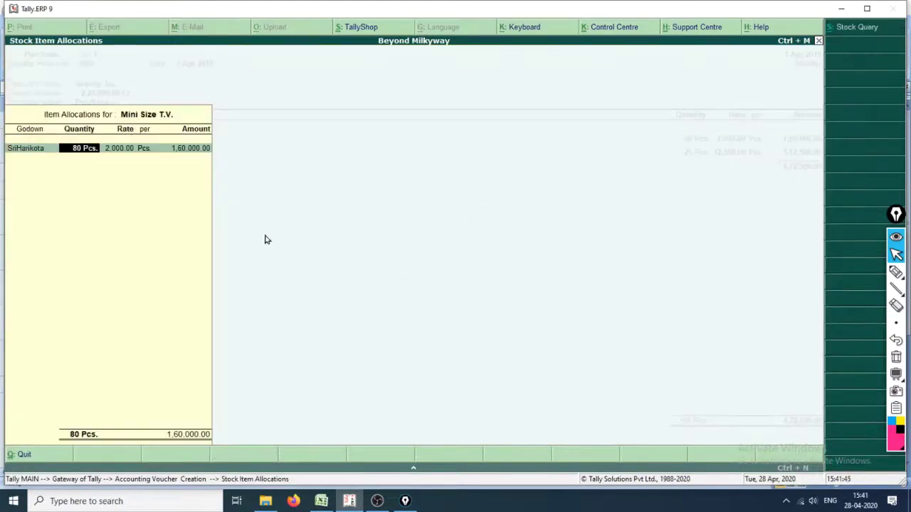
pyautogui.press('Return')
pyautogui.press('Return')
pyautogui.press('Return')
pyautogui.press('Return')
pyautogui.press('Return')
pyautogui.press('Return')
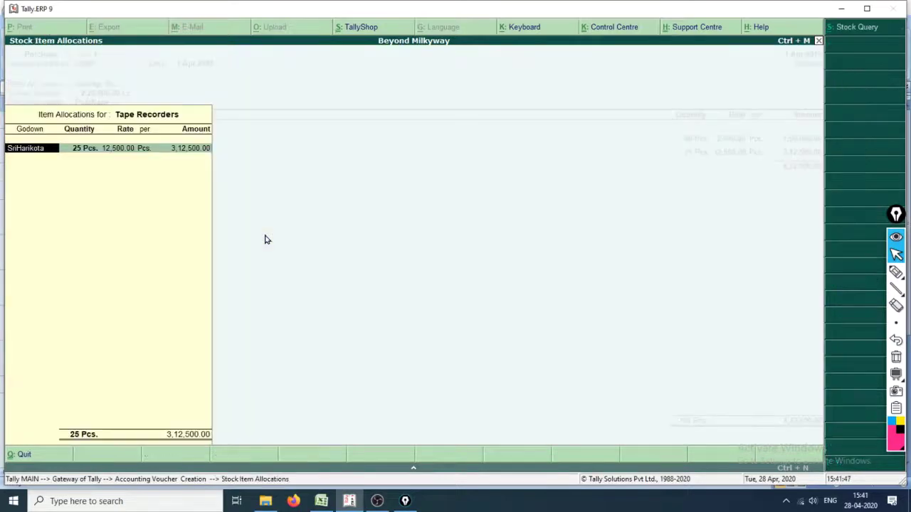
pyautogui.press('Return')
pyautogui.press('Return')
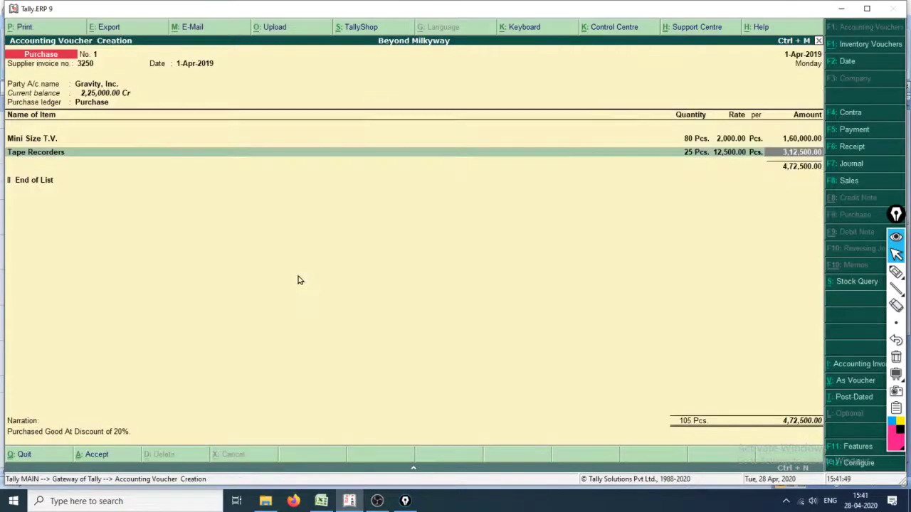
pyautogui.press('Return')
pyautogui.press('Return')
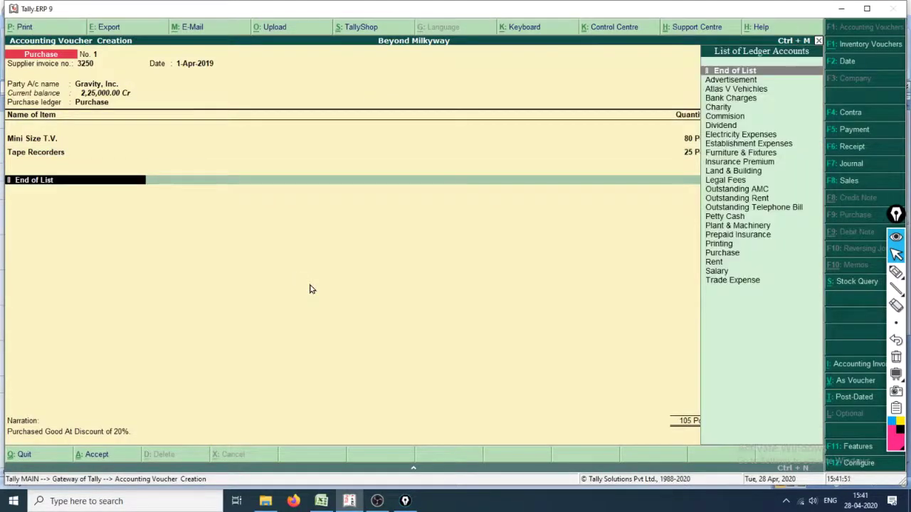
pyautogui.press('Return')
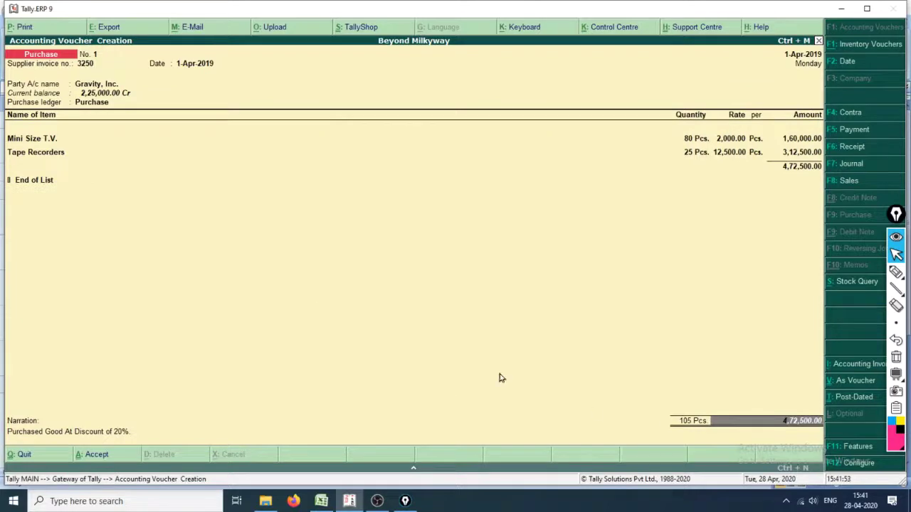
# Work out the voucher total after the 20% discount in the built-in calculator with 472500*.80, and close the calculator
pyautogui.hotkey('ctrl', 'n')
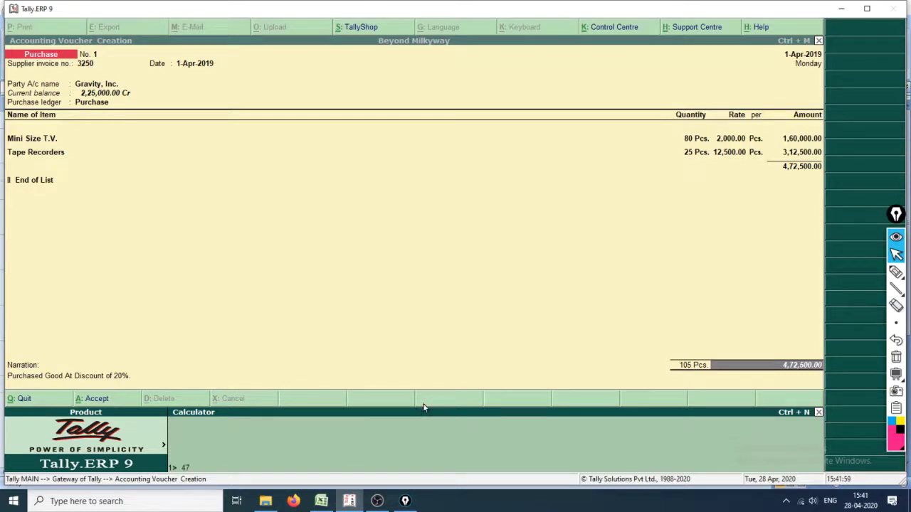
pyautogui.write('472500* 80')
pyautogui.press('Return')
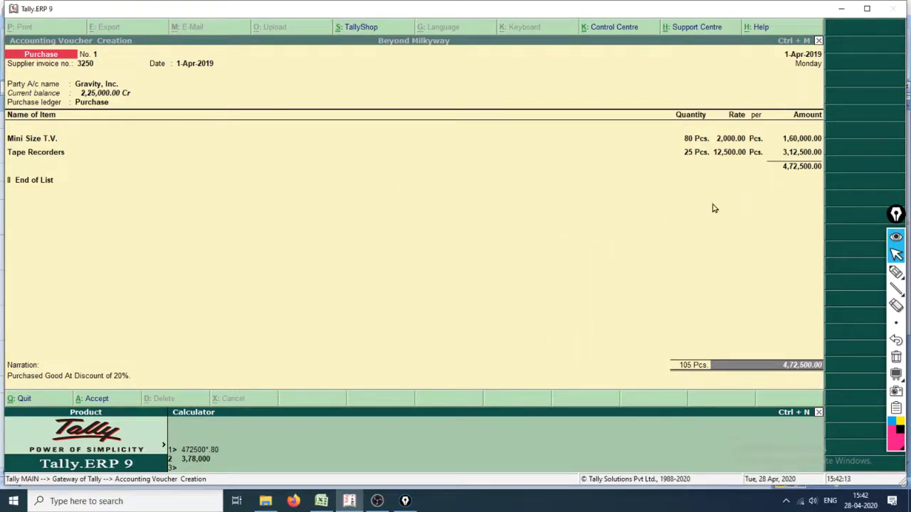
pyautogui.click(819, 413)
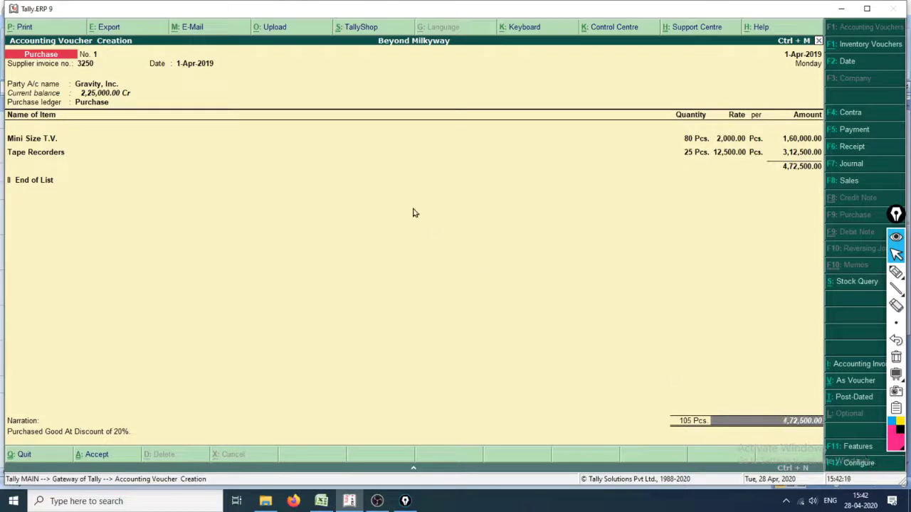
pyautogui.click(896, 272)
pyautogui.moveTo(192, 254)
pyautogui.mouseDown()
pyautogui.moveTo(211, 418)
pyautogui.moveTo(265, 231)
pyautogui.mouseUp()
pyautogui.moveTo(202, 299)
pyautogui.mouseDown()
pyautogui.moveTo(260, 294)
pyautogui.moveTo(271, 283)
pyautogui.mouseUp()
pyautogui.moveTo(345, 212); pyautogui.dragTo(372, 377)
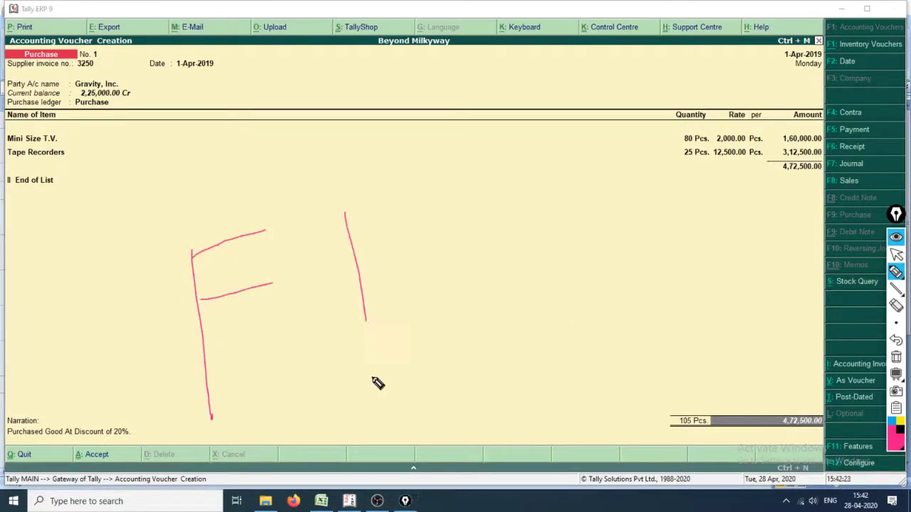
pyautogui.moveTo(382, 221); pyautogui.dragTo(415, 366)
pyautogui.moveTo(452, 324)
pyautogui.mouseDown()
pyautogui.moveTo(717, 389)
pyautogui.moveTo(824, 445)
pyautogui.mouseUp()
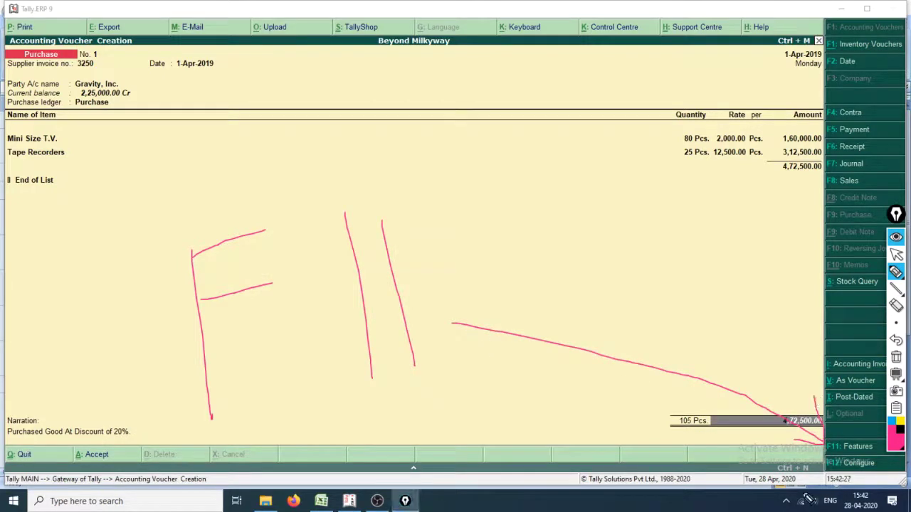
pyautogui.press('Escape')
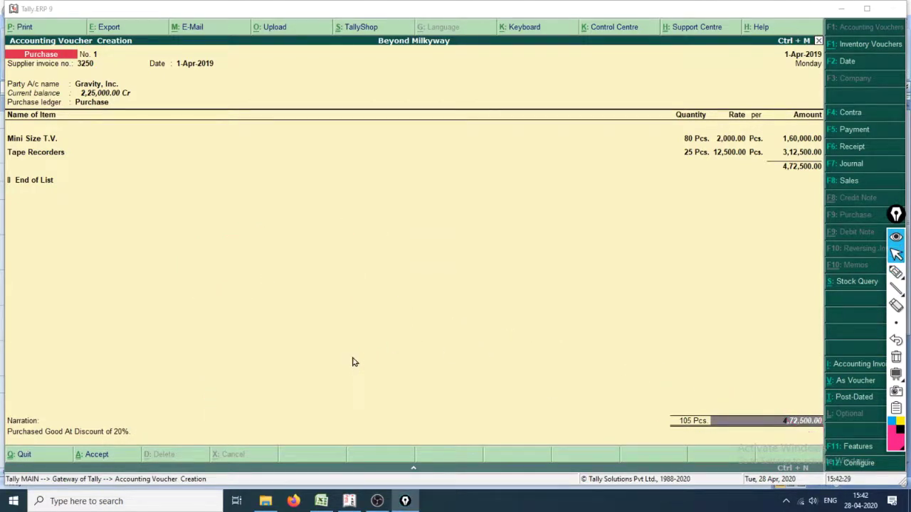
# Open the company's Inventory Features from the purchase voucher
pyautogui.click(508, 355)
pyautogui.press('F11')
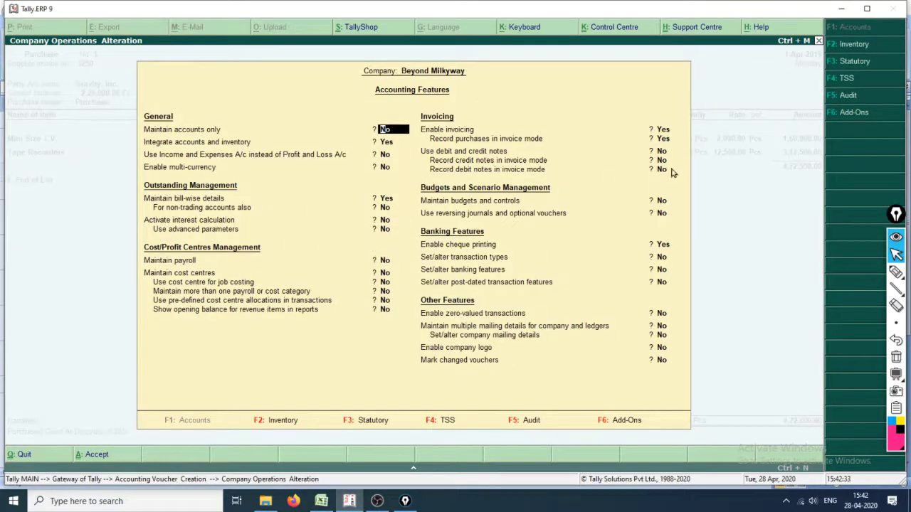
pyautogui.click(895, 272)
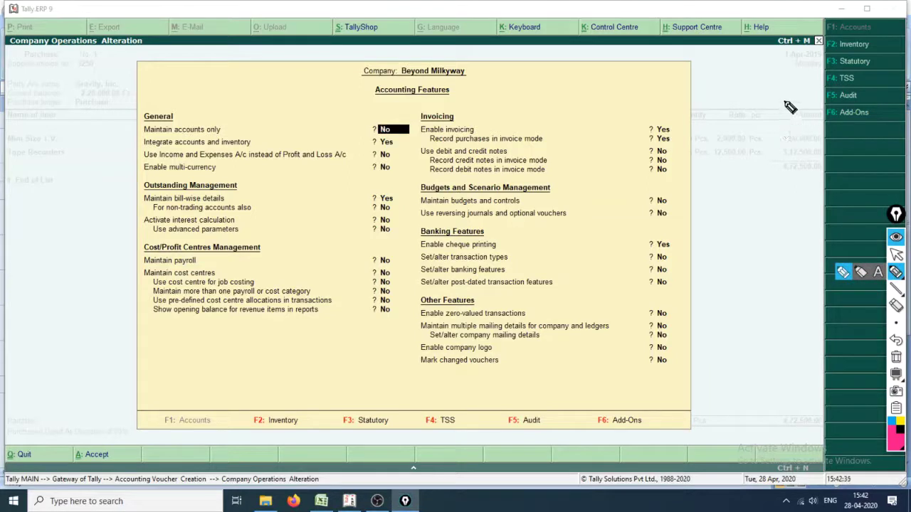
pyautogui.moveTo(819, 53); pyautogui.dragTo(750, 192)
pyautogui.moveTo(788, 53)
pyautogui.mouseDown()
pyautogui.moveTo(828, 47)
pyautogui.moveTo(820, 79)
pyautogui.mouseUp()
pyautogui.moveTo(725, 239)
pyautogui.mouseDown()
pyautogui.moveTo(735, 290)
pyautogui.moveTo(742, 228)
pyautogui.mouseUp()
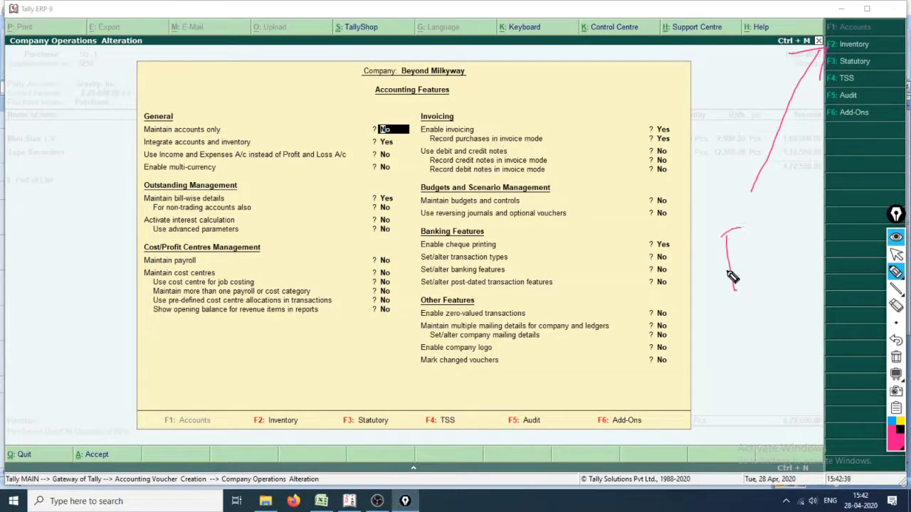
pyautogui.moveTo(726, 269); pyautogui.dragTo(746, 265)
pyautogui.moveTo(762, 235); pyautogui.dragTo(800, 281)
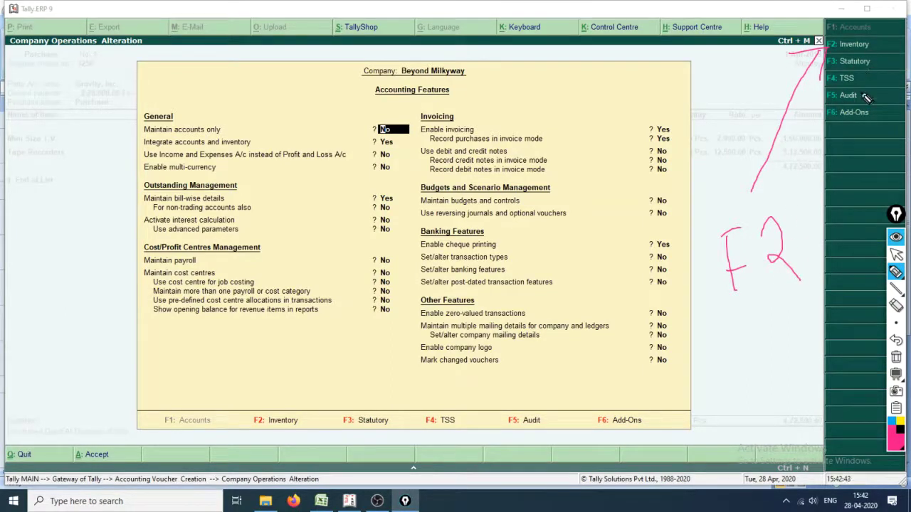
pyautogui.hotkey('ctrl', 'shift', '2')
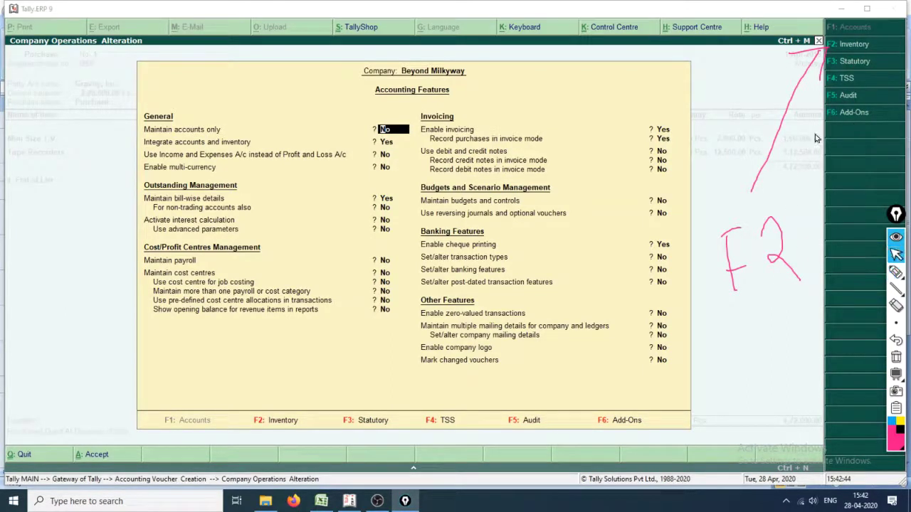
pyautogui.click(857, 45)
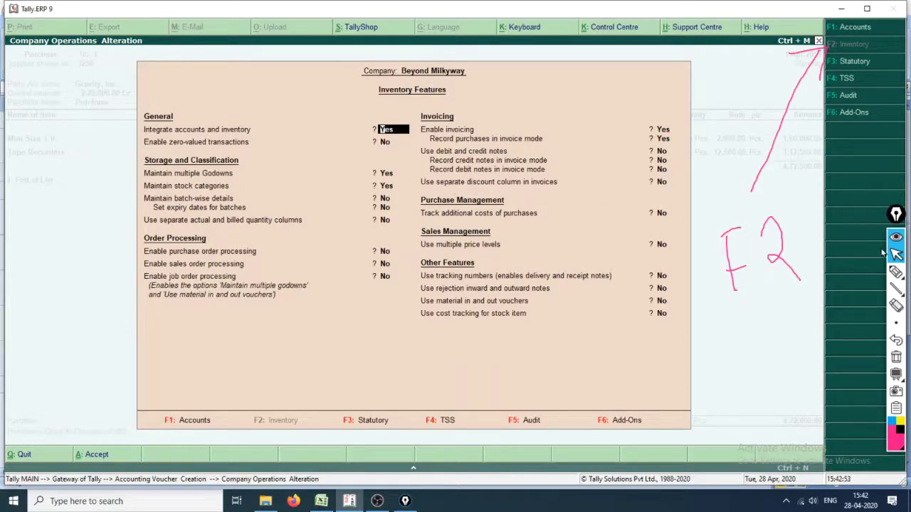
pyautogui.click(895, 272)
pyautogui.moveTo(408, 193)
pyautogui.mouseDown()
pyautogui.moveTo(640, 202)
pyautogui.moveTo(688, 189)
pyautogui.moveTo(644, 172)
pyautogui.moveTo(484, 172)
pyautogui.moveTo(387, 188)
pyautogui.moveTo(418, 199)
pyautogui.mouseUp()
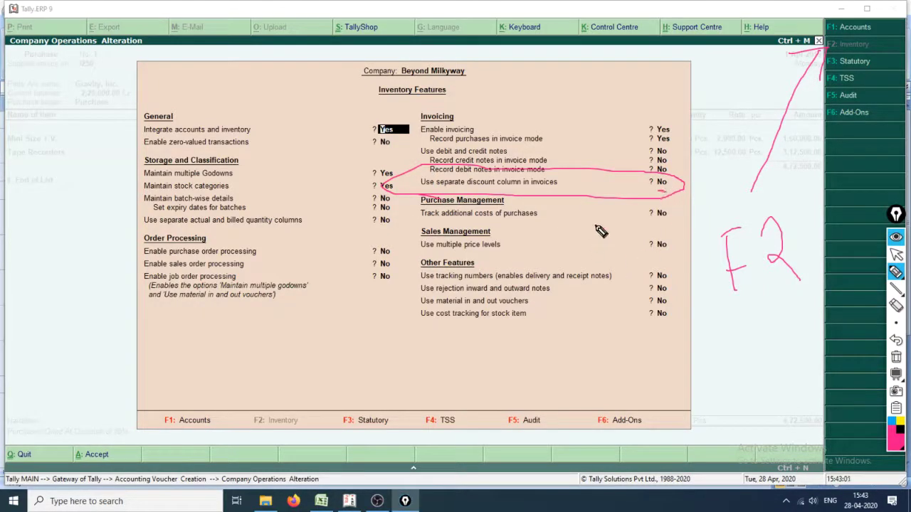
pyautogui.moveTo(596, 226)
pyautogui.mouseDown()
pyautogui.moveTo(613, 250)
pyautogui.moveTo(613, 295)
pyautogui.mouseUp()
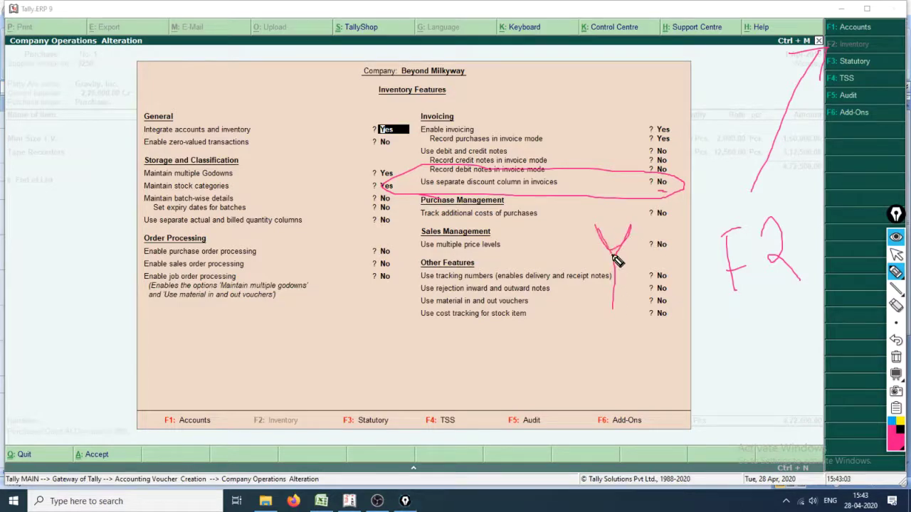
pyautogui.moveTo(614, 257)
pyautogui.mouseDown()
pyautogui.moveTo(615, 295)
pyautogui.moveTo(599, 231)
pyautogui.moveTo(617, 269)
pyautogui.moveTo(635, 229)
pyautogui.moveTo(625, 312)
pyautogui.mouseUp()
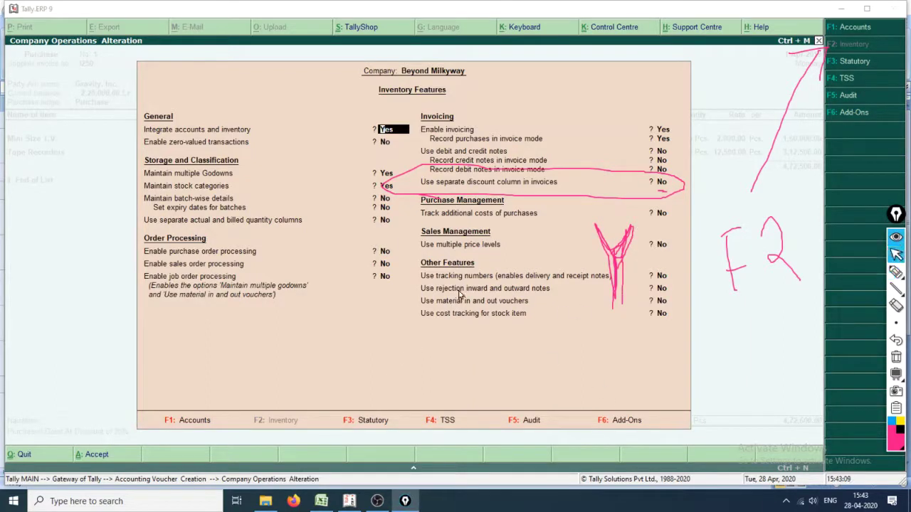
# Set "Use separate discount column in invoices" to Yes and accept the Inventory Features
pyautogui.click(663, 183)
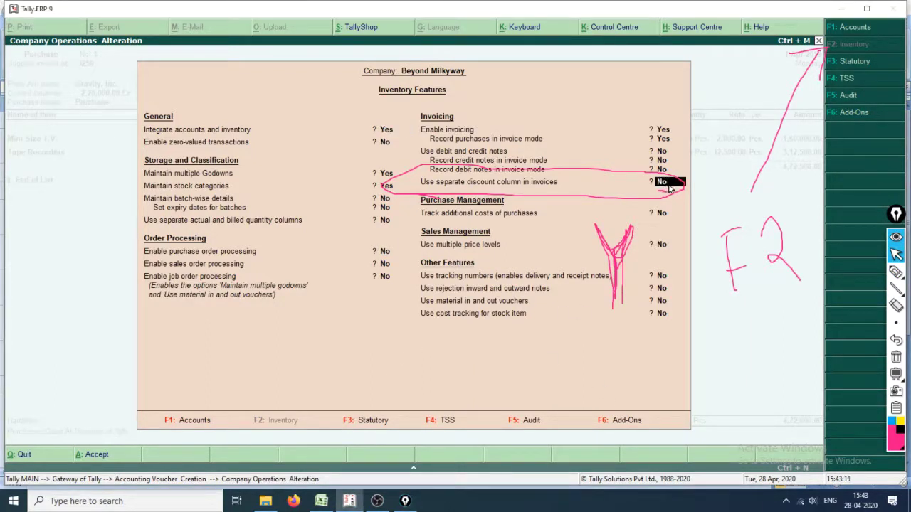
pyautogui.write('y')
pyautogui.press('Return')
pyautogui.press('Return')
pyautogui.press('Return')
pyautogui.press('Return')
pyautogui.press('Return')
pyautogui.press('Return')
pyautogui.press('Return')
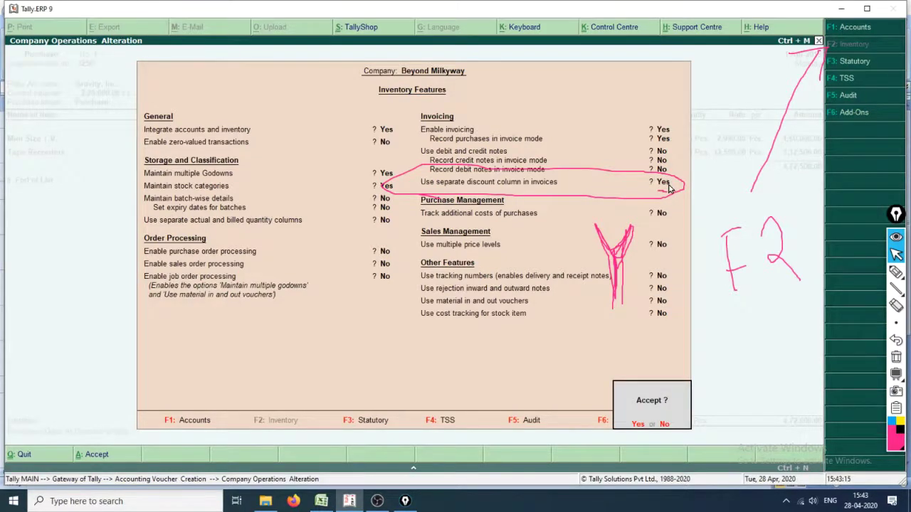
pyautogui.press('y')
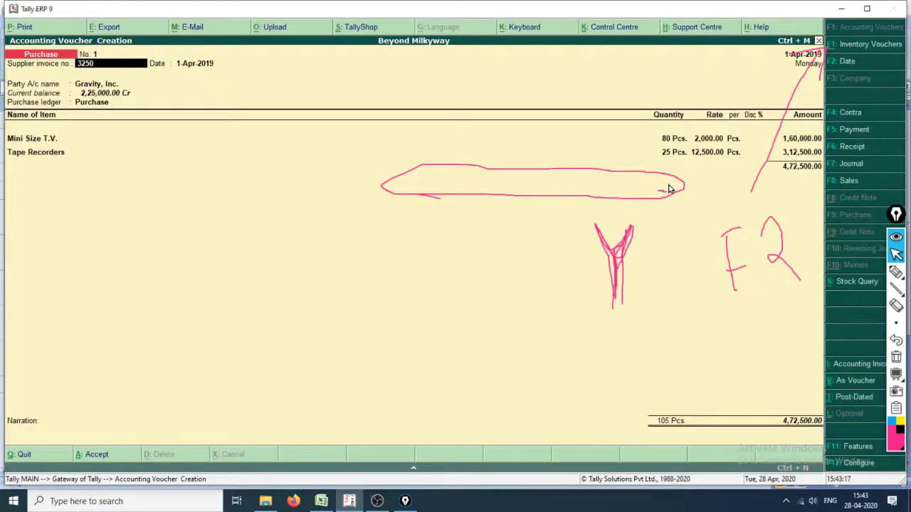
pyautogui.hotkey('ctrl', 'shift', '7')
pyautogui.click(896, 272)
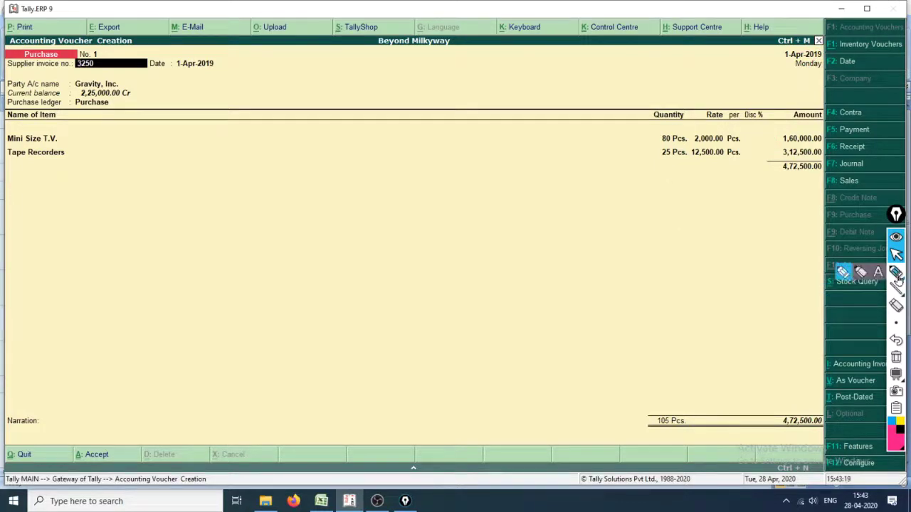
pyautogui.moveTo(636, 145); pyautogui.dragTo(632, 121)
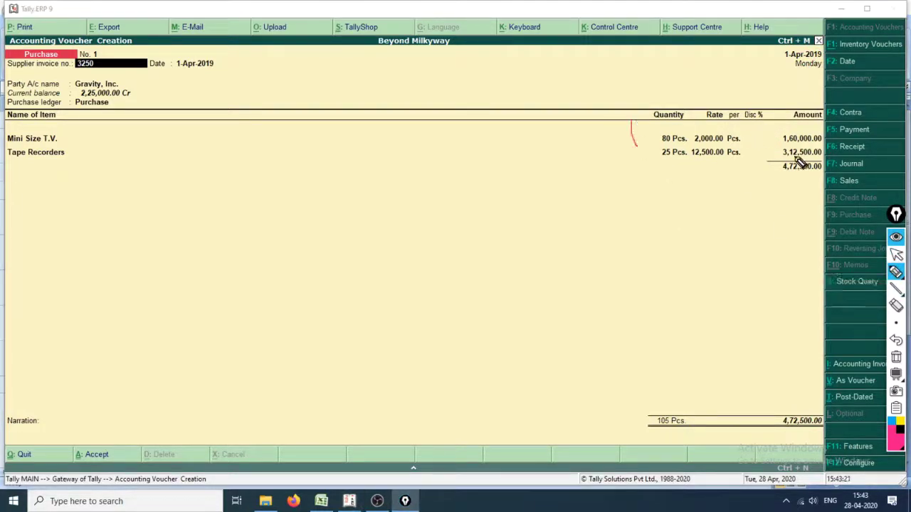
pyautogui.moveTo(744, 135)
pyautogui.mouseDown()
pyautogui.moveTo(737, 114)
pyautogui.moveTo(788, 131)
pyautogui.moveTo(744, 166)
pyautogui.moveTo(740, 134)
pyautogui.moveTo(791, 118)
pyautogui.mouseUp()
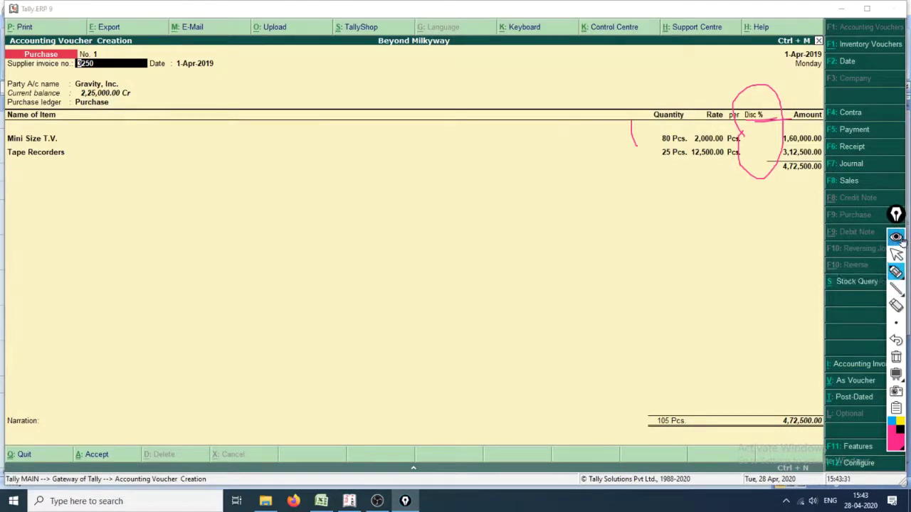
pyautogui.click(895, 237)
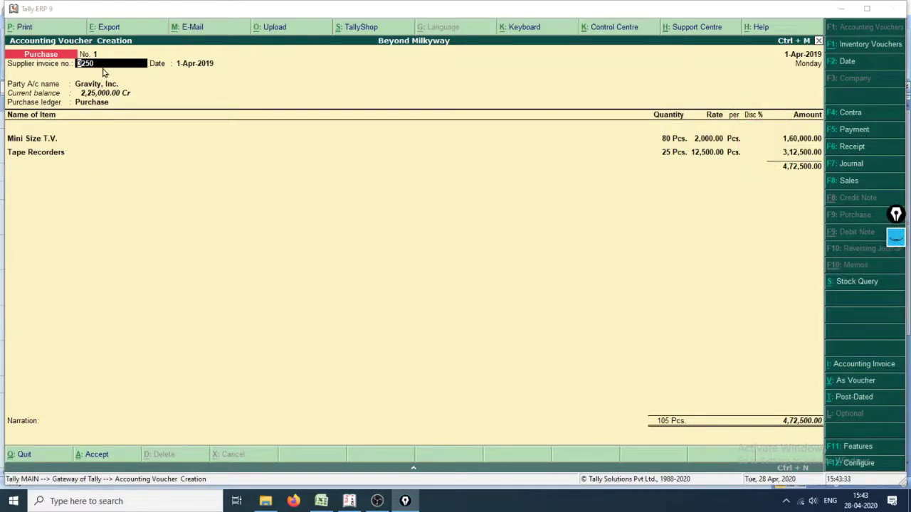
# Reopen the Mini Size T.V. item's allocation in the purchase voucher and select SriHarikota as its godown
pyautogui.click(753, 141)
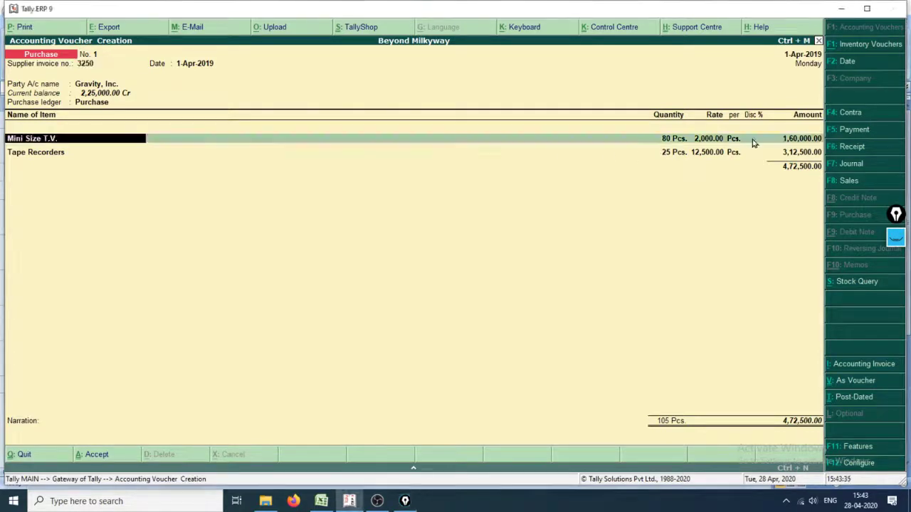
pyautogui.press('Return')
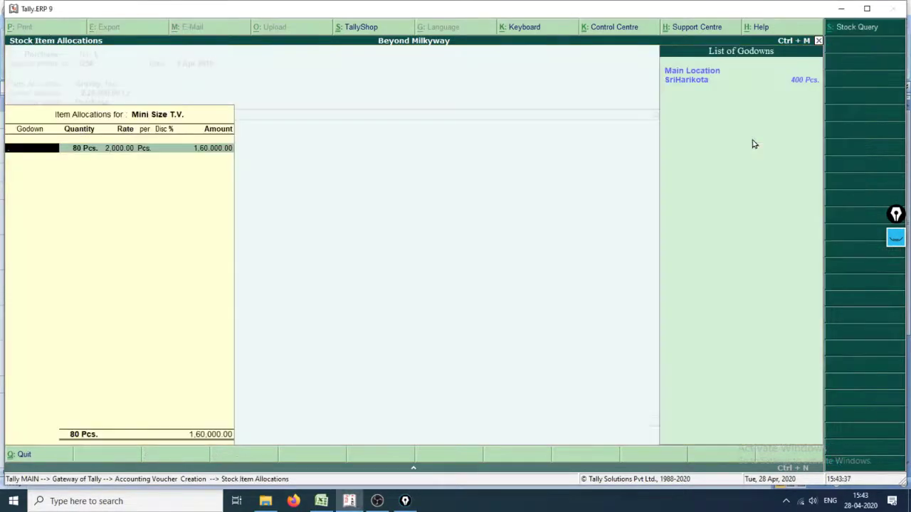
pyautogui.press('Down')
pyautogui.press('Down')
pyautogui.press('Return')
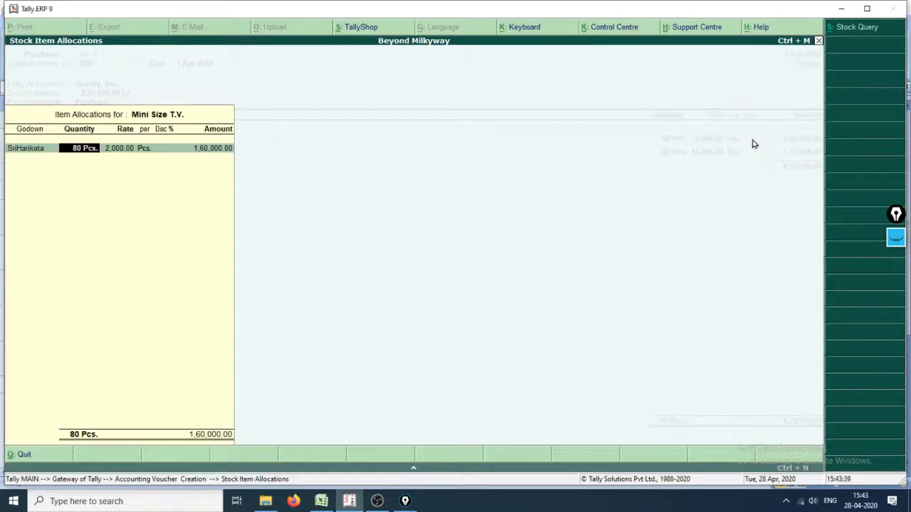
# Apply a 20% discount to the Mini Size T.V. allocation, keeping its quantity and rate, and accept the allocation
pyautogui.press('Return')
pyautogui.press('Return')
pyautogui.press('Return')
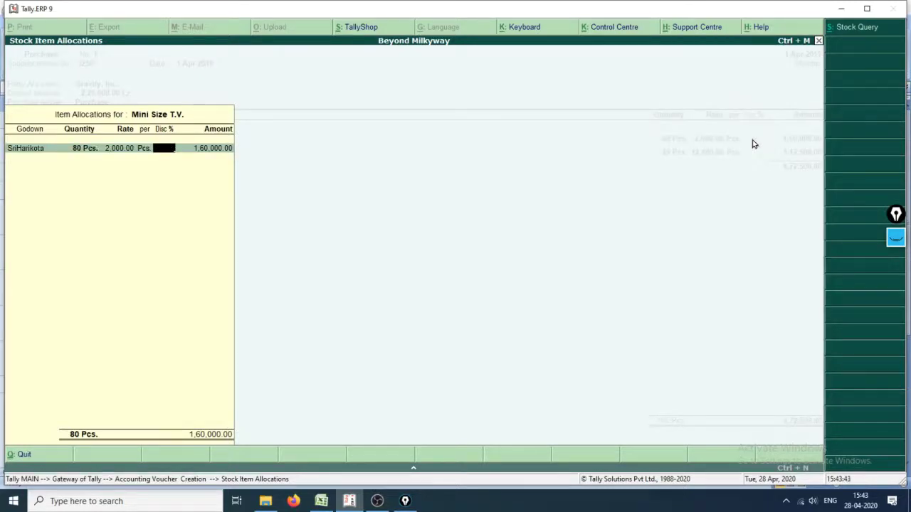
pyautogui.write('20')
pyautogui.press('Return')
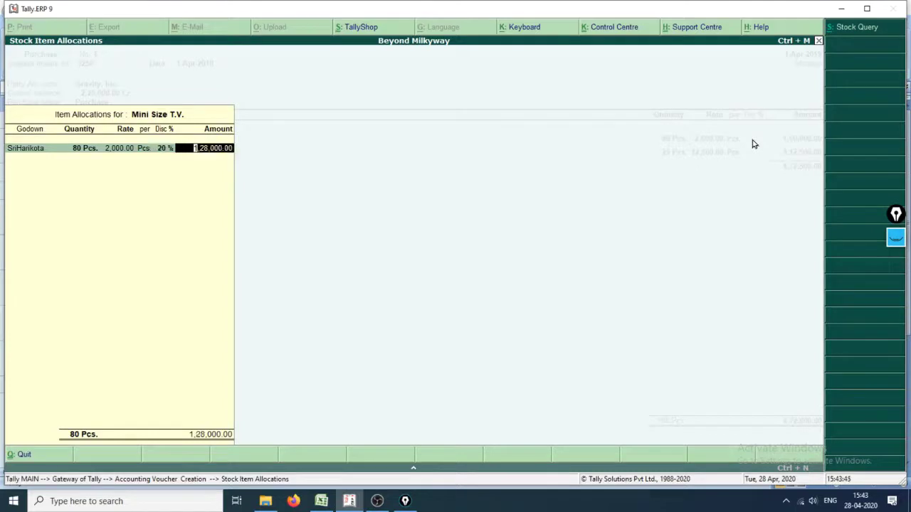
pyautogui.press('Return')
pyautogui.press('Return')
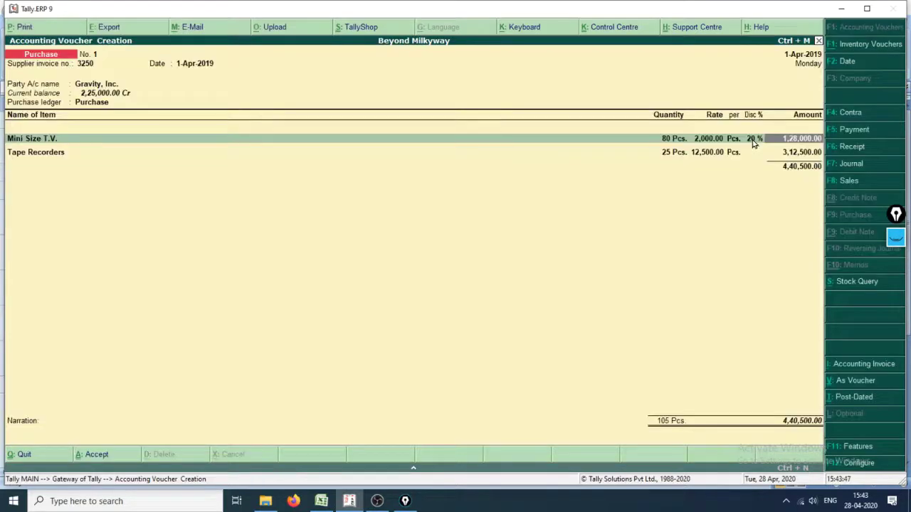
# Apply a 20% discount to the Tape Recorders allocation at SriHarikota and return to the voucher
pyautogui.press('Return')
pyautogui.press('Return')
pyautogui.press('Return')
pyautogui.press('Return')
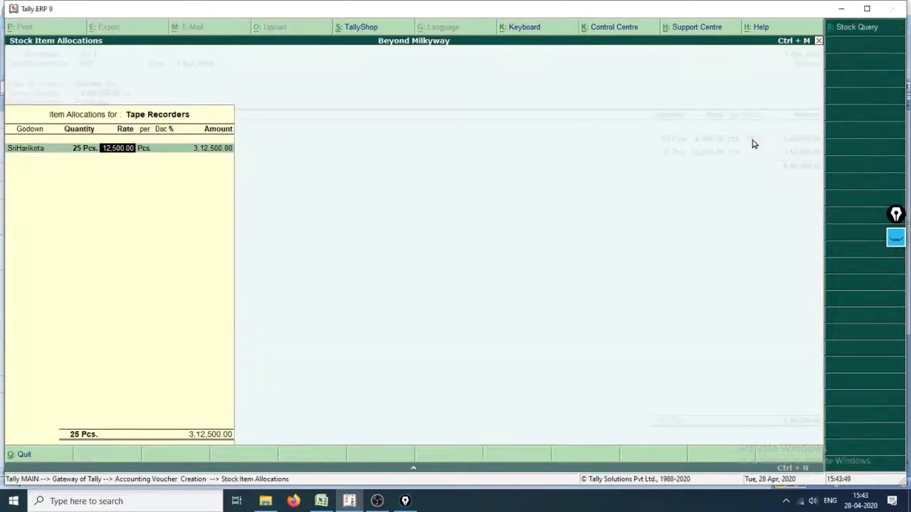
pyautogui.press('Return')
pyautogui.write('20')
pyautogui.press('Return')
pyautogui.press('Return')
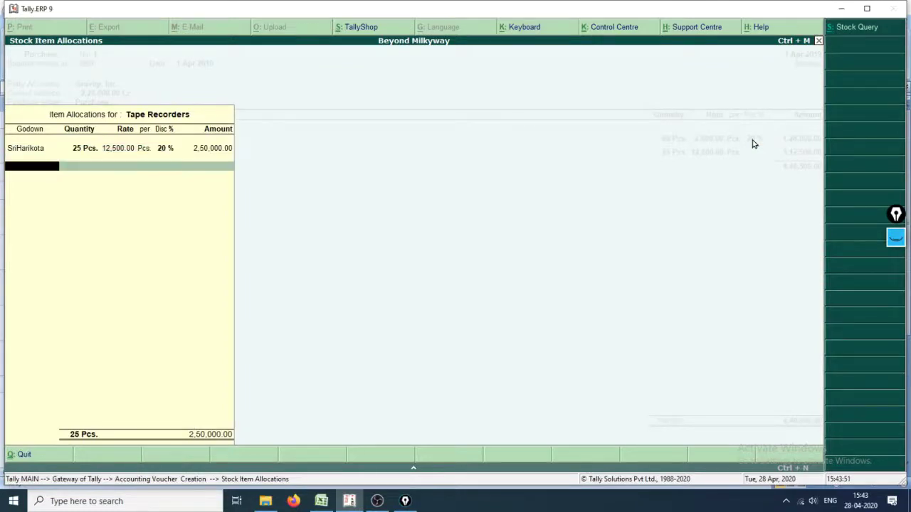
pyautogui.press('Return')
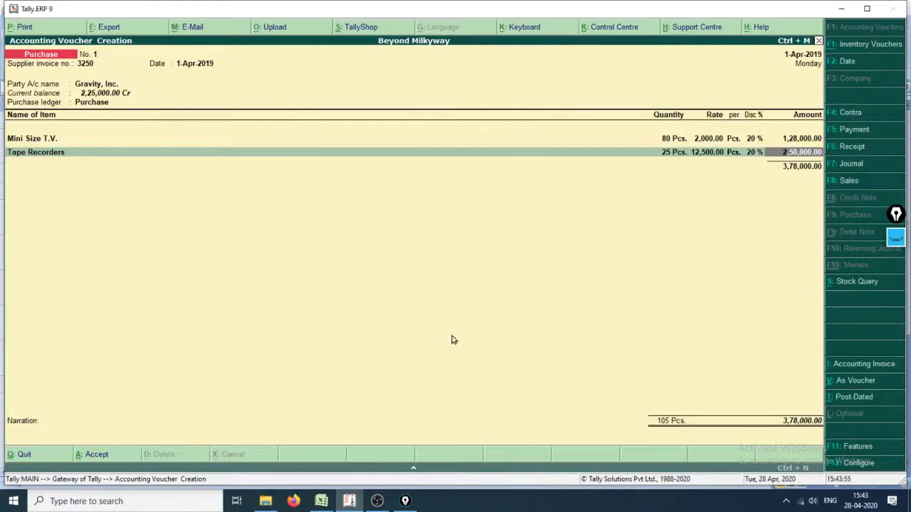
# Compare the voucher's discounted total with the earlier calculation in the built-in calculator, and close the calculator
pyautogui.hotkey('ctrl', 'n')
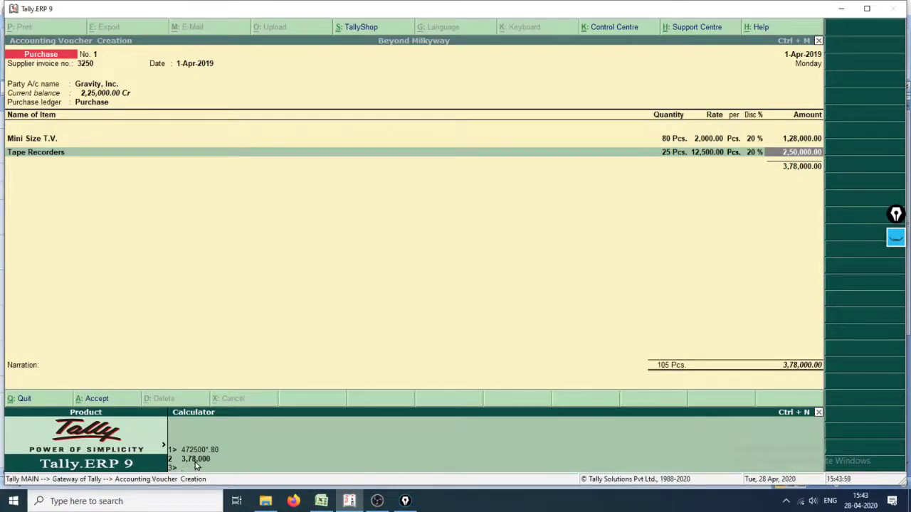
pyautogui.click(818, 413)
# End the item list, enter the narration "Purchased goods at 20% discount" and save the Gravity, Inc. purchase voucher
pyautogui.press('Return')
pyautogui.press('Return')
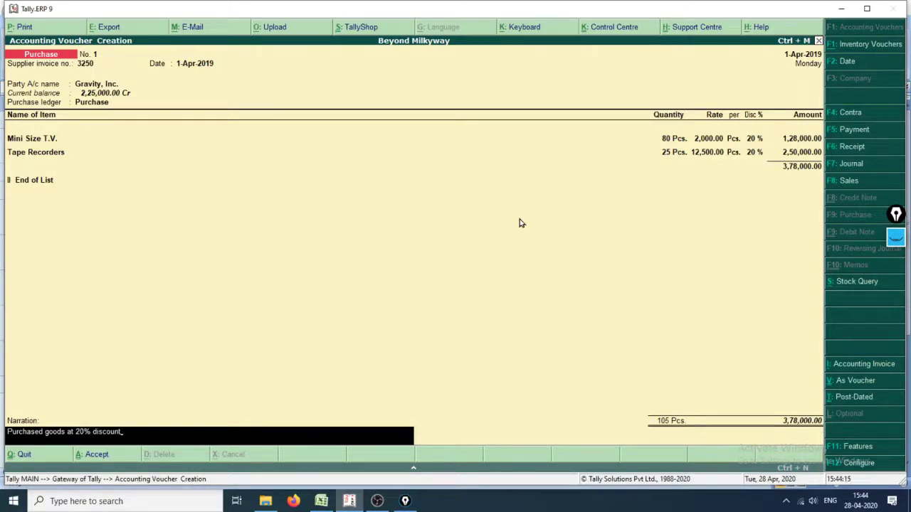
pyautogui.press('Return')
pyautogui.press('Return')
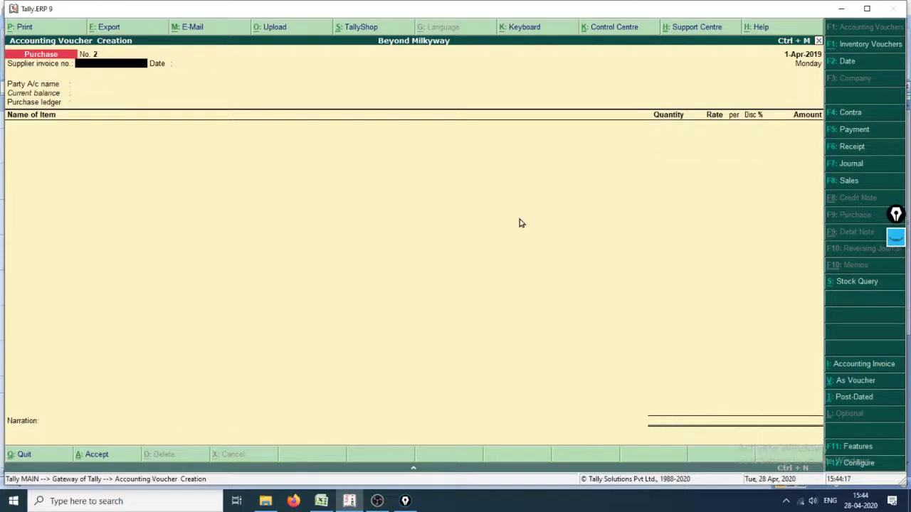
# Look up the Infinity Ltd. purchase in row 6 of Excel's Purchase_Book sheet, and set the new Tally voucher's date to 1.5.19
pyautogui.hotkey('alt', 'Tab')
pyautogui.hotkey('alt', 'Tab')
pyautogui.hotkey('alt', 'Tab')
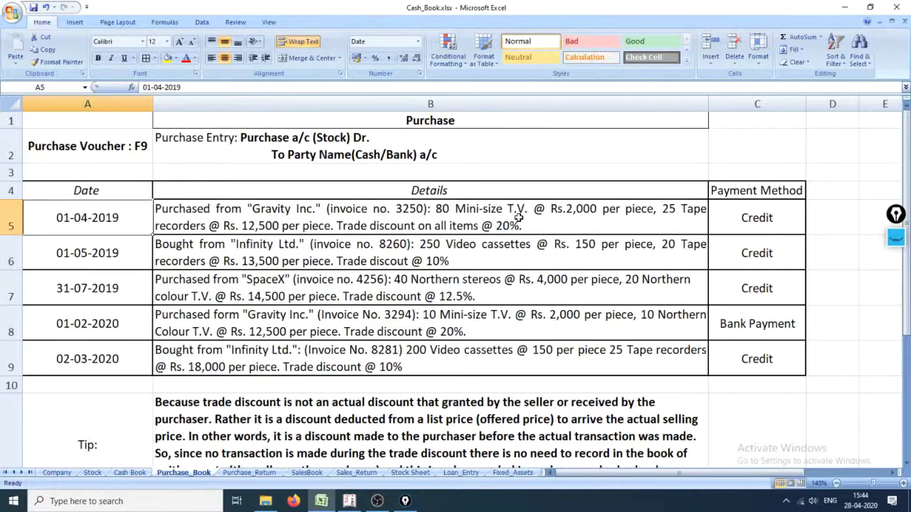
pyautogui.click(10, 260)
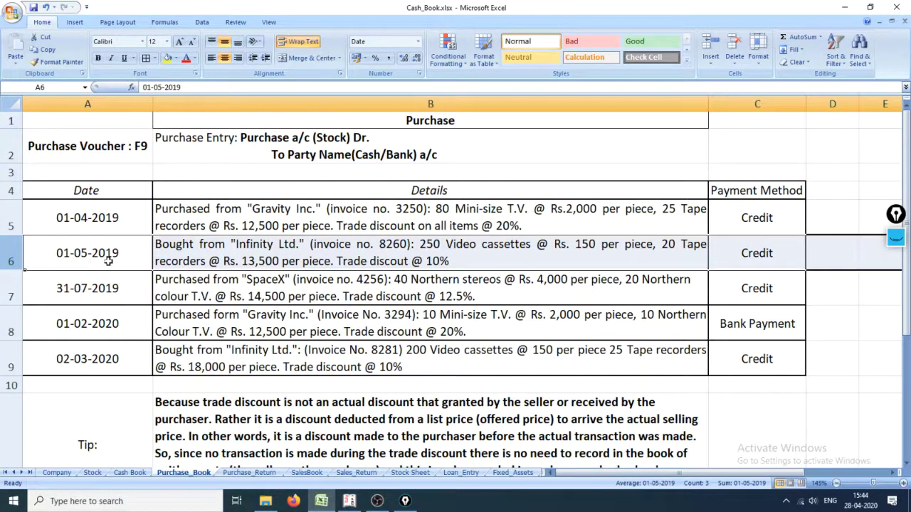
pyautogui.hotkey('alt', 'Tab')
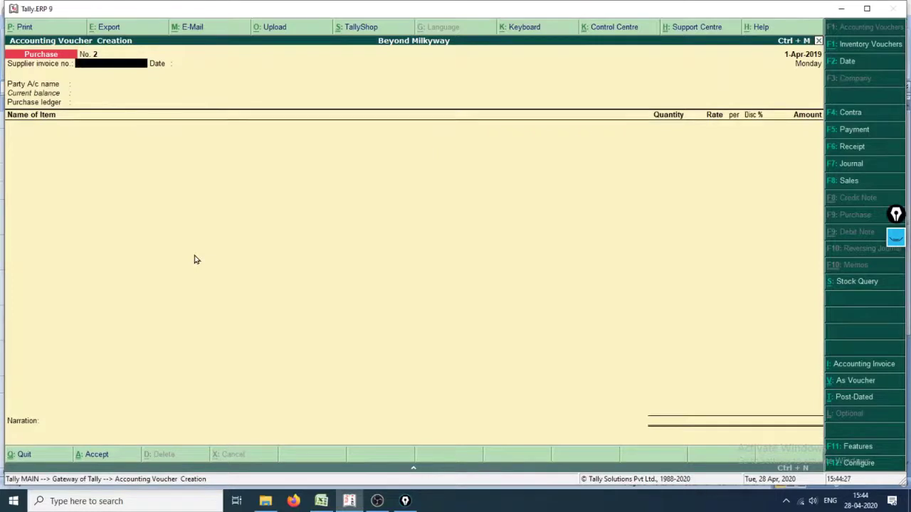
pyautogui.press('F2')
pyautogui.write('1.5.19')
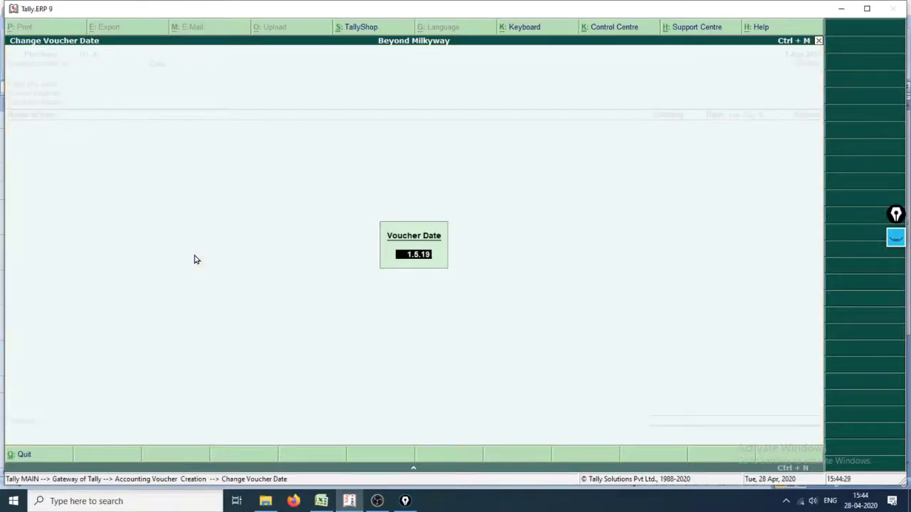
pyautogui.press('Return')
# Get the invoice number from cell B6 of the Excel sheet, and enter supplier invoice no. 8260 dated 1-May-2019 in the Tally voucher
pyautogui.hotkey('alt', 'Tab')
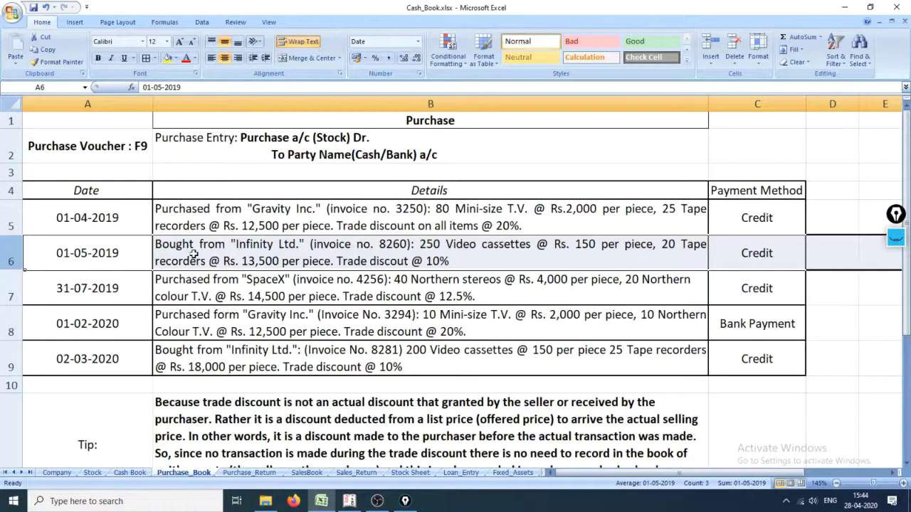
pyautogui.doubleClick(393, 249)
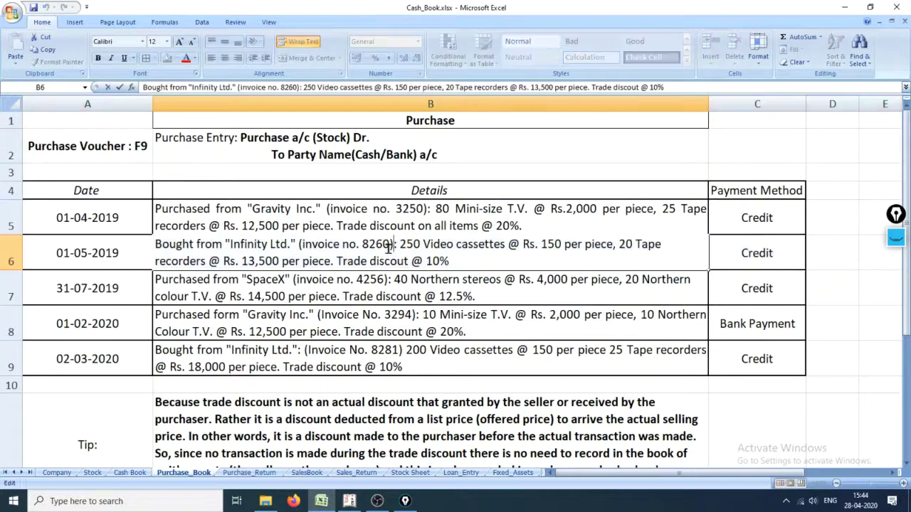
pyautogui.moveTo(393, 247); pyautogui.dragTo(362, 247)
pyautogui.hotkey('ctrl', 'c')
pyautogui.hotkey('alt', 'Tab')
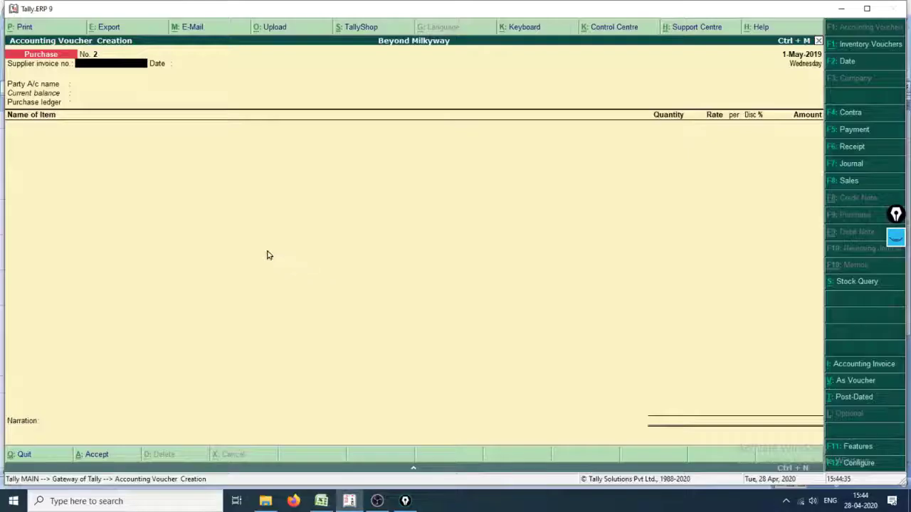
pyautogui.hotkey('alt', 'Tab')
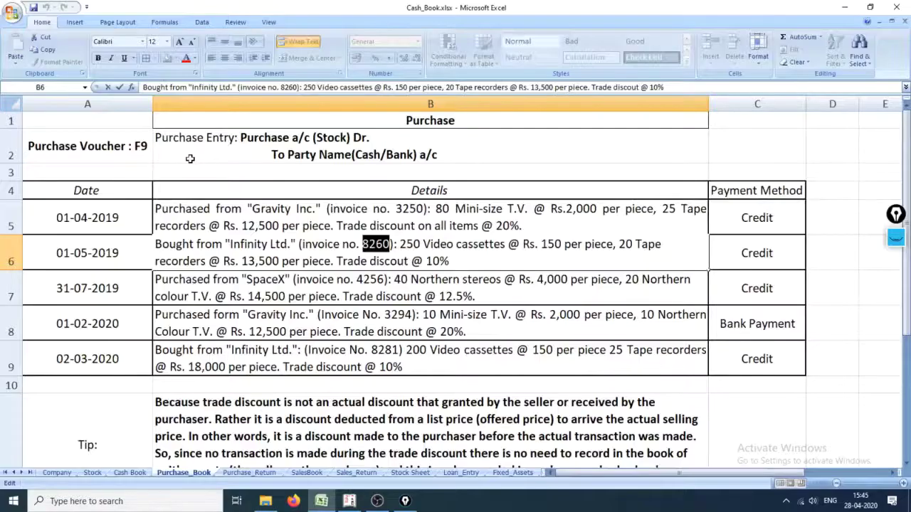
pyautogui.hotkey('alt', 'Tab')
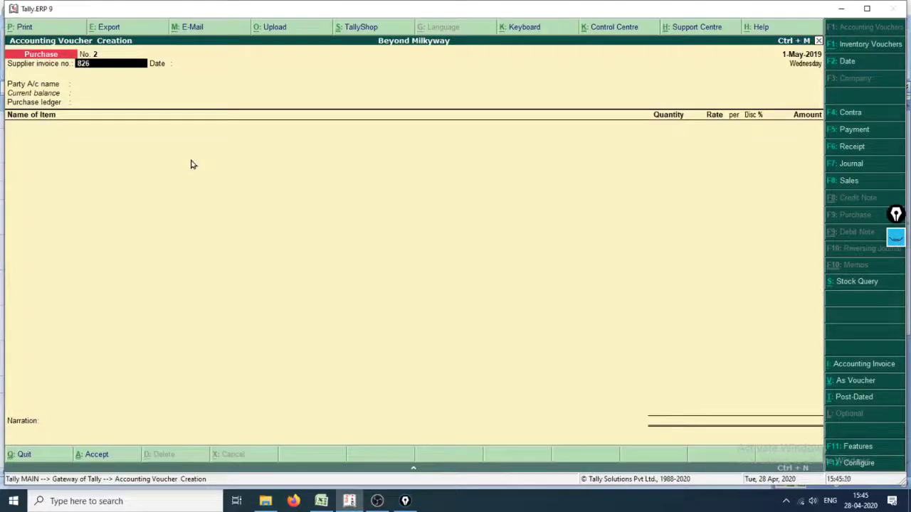
pyautogui.press('Return')
pyautogui.press('Return')
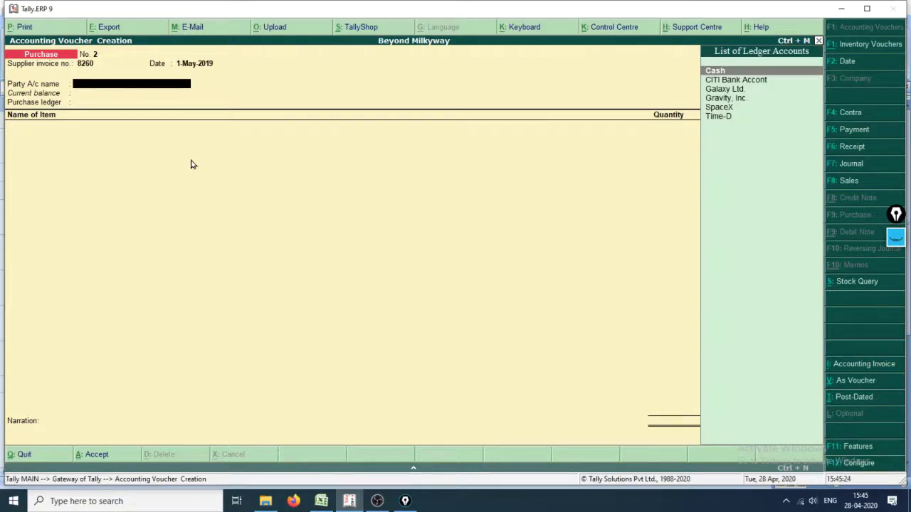
# Check the supplier in the Excel sheet, and start a new Tally ledger named Infinity Ltd. under Sundry Creditors from the party account field
pyautogui.hotkey('alt', 'Tab')
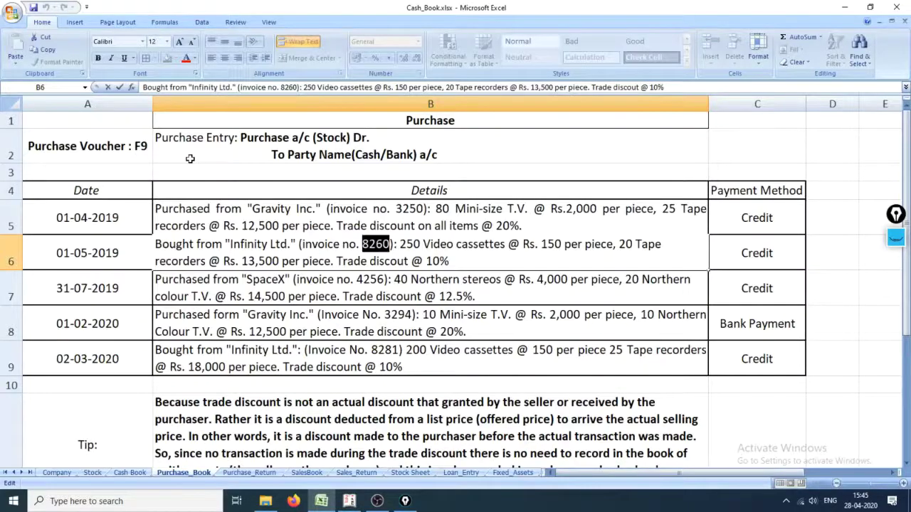
pyautogui.hotkey('alt', 'Tab')
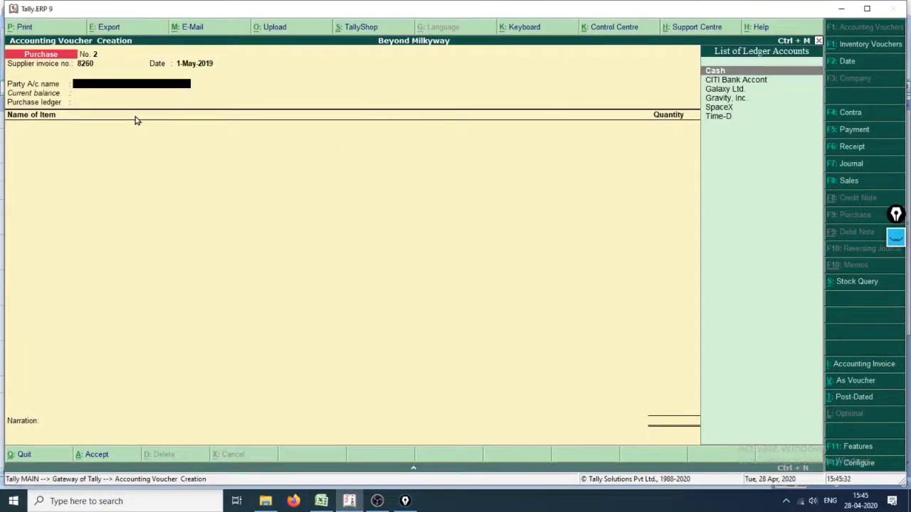
pyautogui.hotkey('alt', 'c')
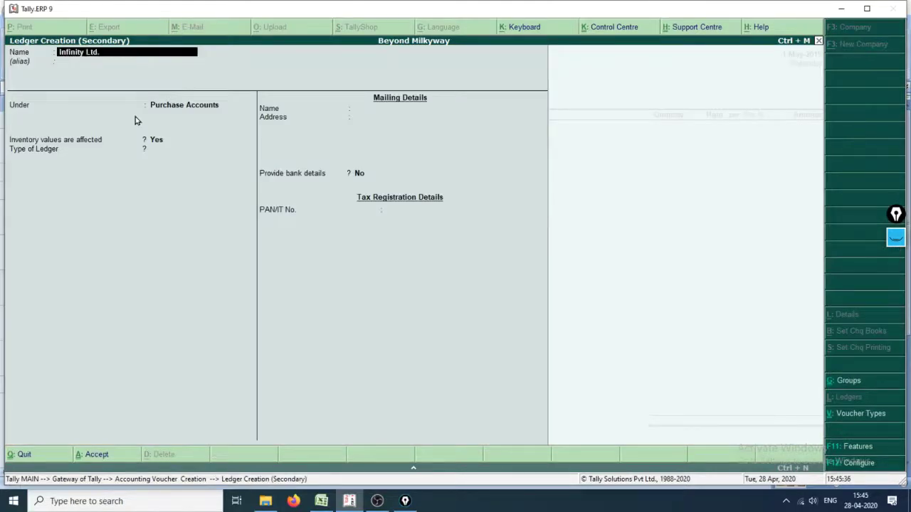
pyautogui.press('Return')
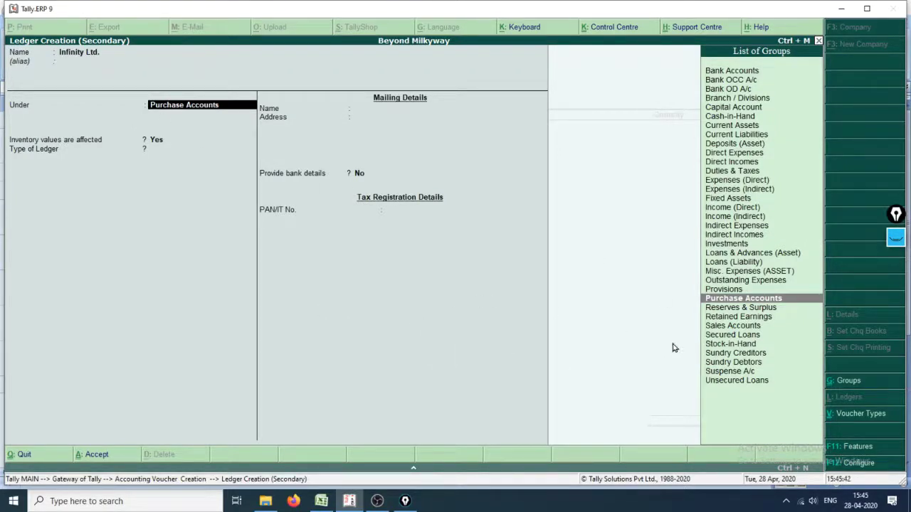
pyautogui.press('Down')
pyautogui.press('Down')
pyautogui.press('Down')
pyautogui.press('Down')
pyautogui.press('Down')
pyautogui.press('Down')
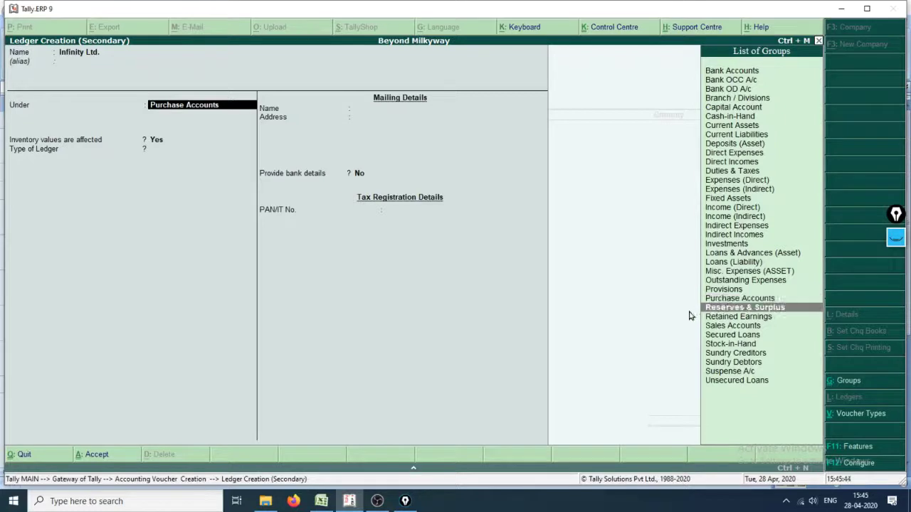
pyautogui.press('Return')
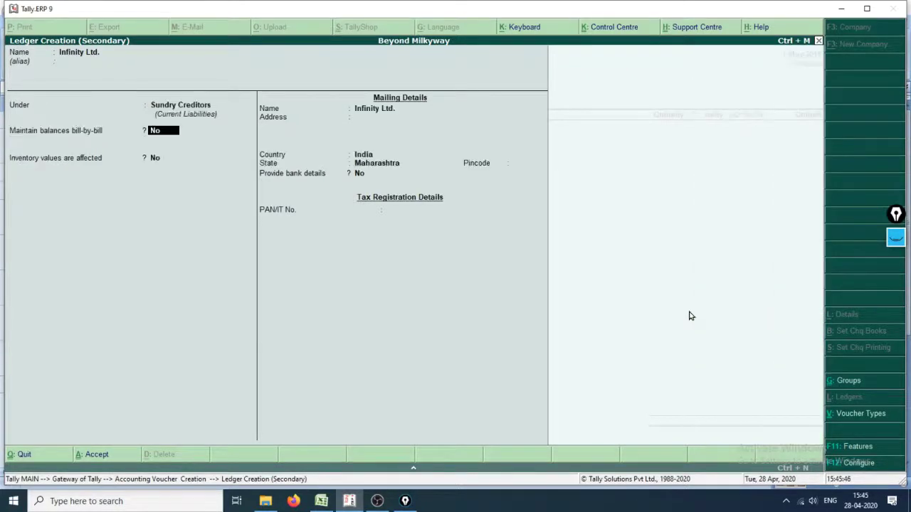
# Keep the default balance, mailing, bank and tax settings of the Infinity Ltd. ledger and save it
pyautogui.press('Return')
pyautogui.press('Return')
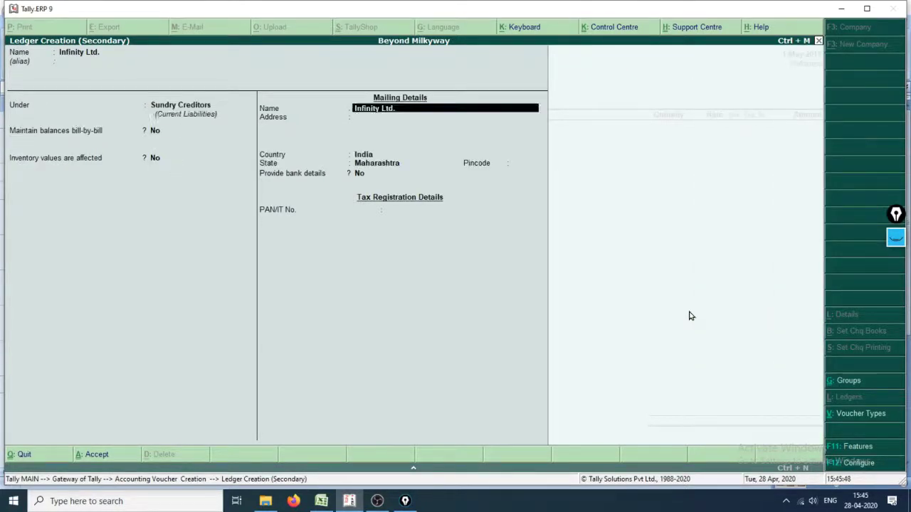
pyautogui.press('Return')
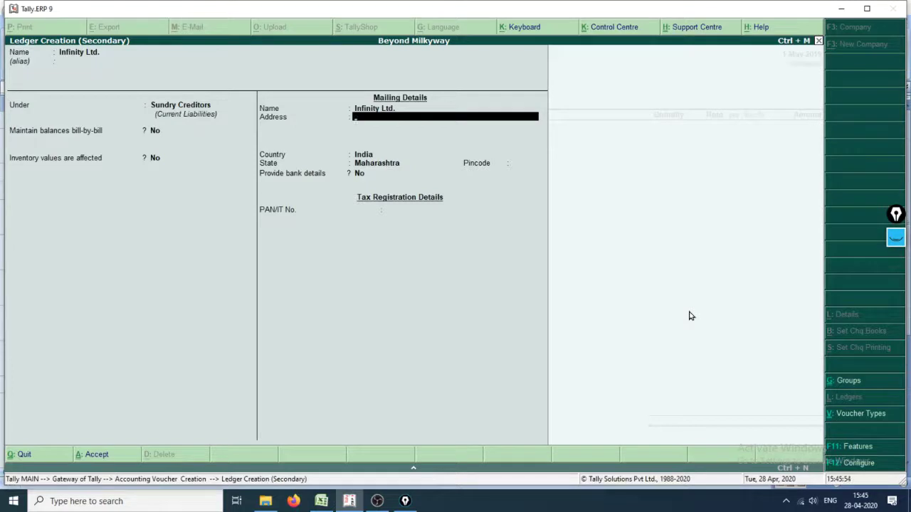
pyautogui.press('Return')
pyautogui.press('Return')
pyautogui.press('Return')
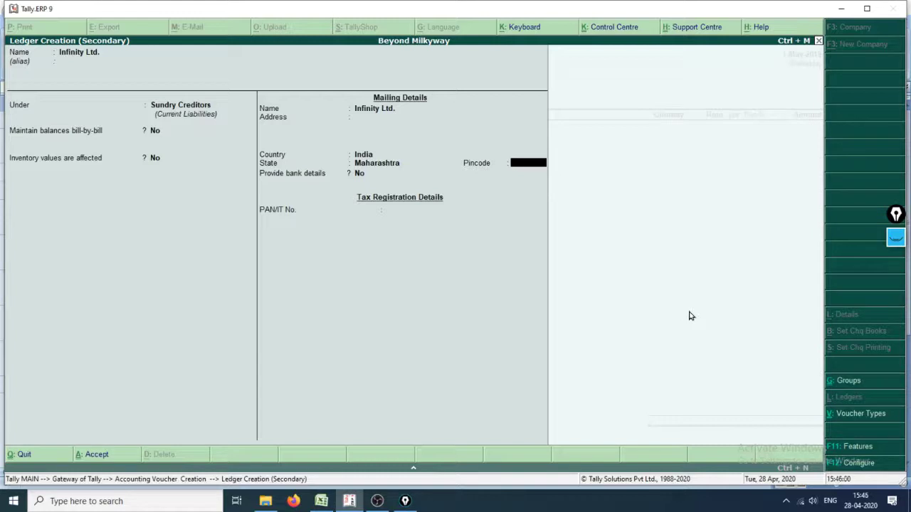
pyautogui.press('Return')
pyautogui.press('Return')
pyautogui.press('Return')
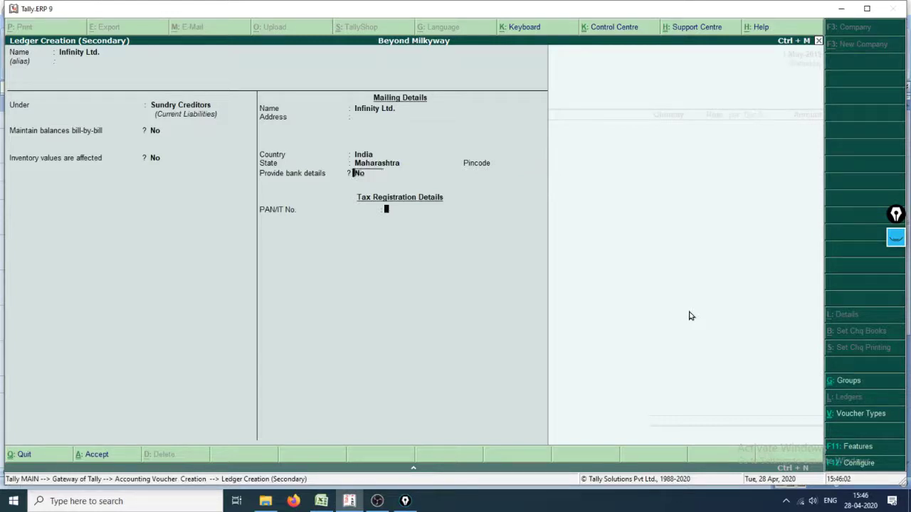
pyautogui.press('y')
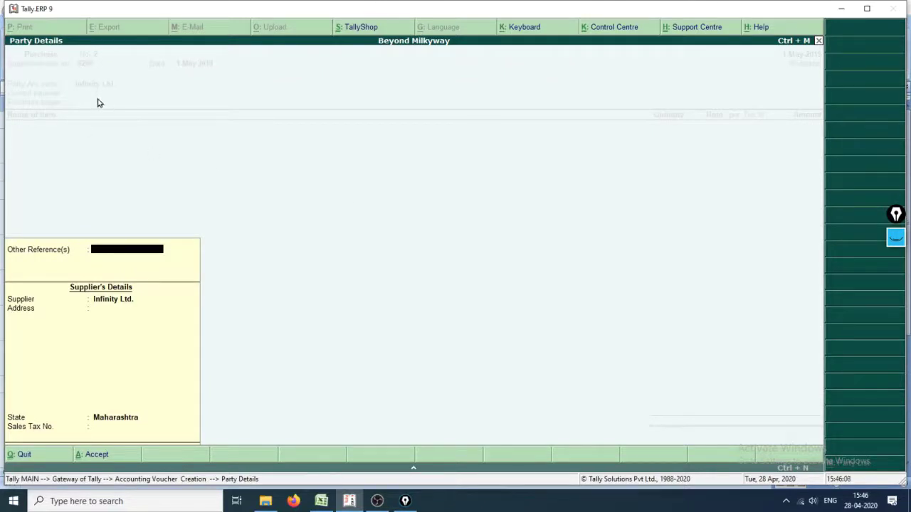
# Set the supplier's state to Lakshadweep in the party details, leave the other fields blank, and choose Purchase as the purchase ledger
pyautogui.press('Return')
pyautogui.press('Return')
pyautogui.press('Return')
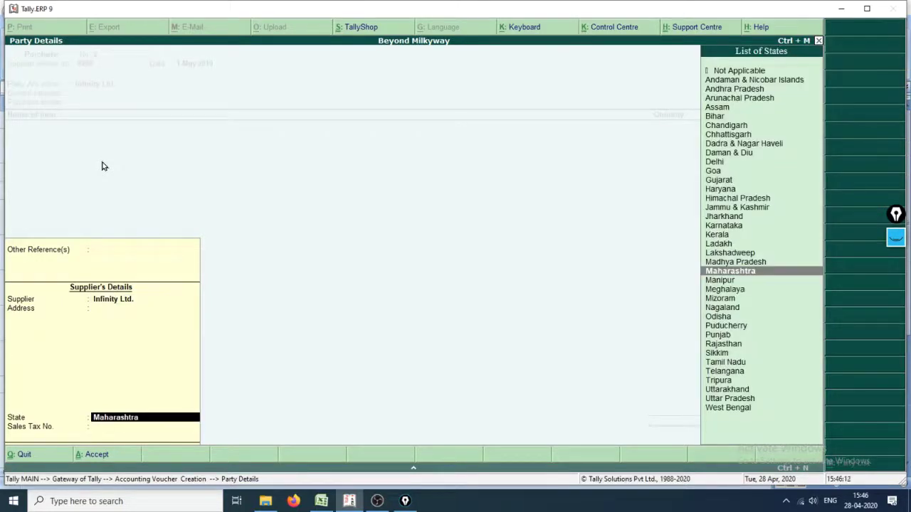
pyautogui.press('Up')
pyautogui.press('Up')
pyautogui.press('Return')
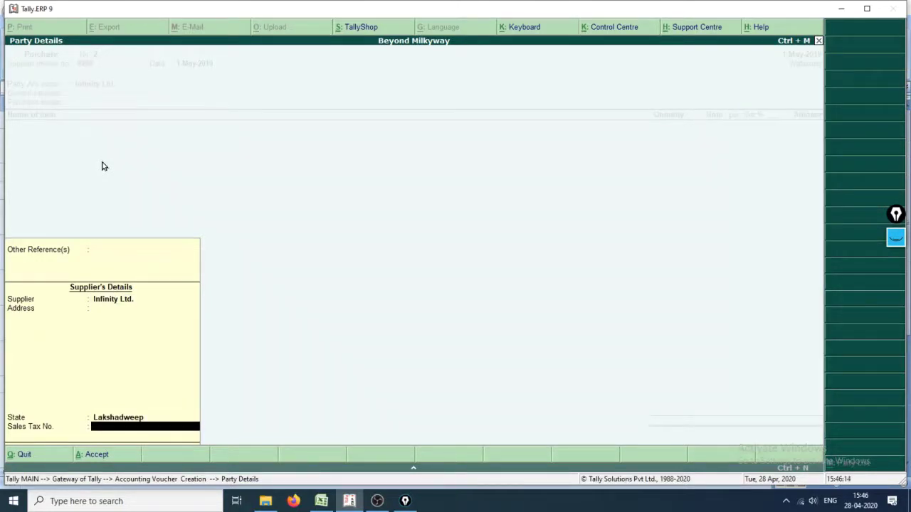
pyautogui.press('Return')
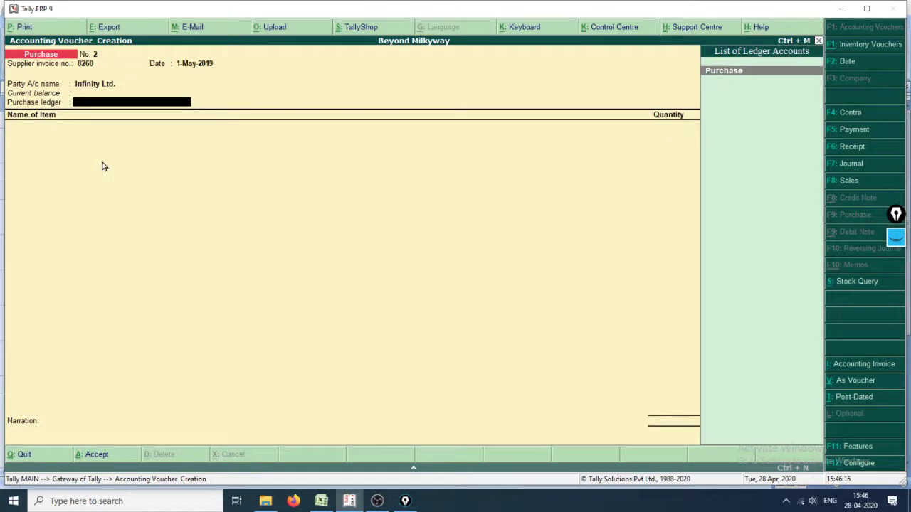
pyautogui.press('Return')
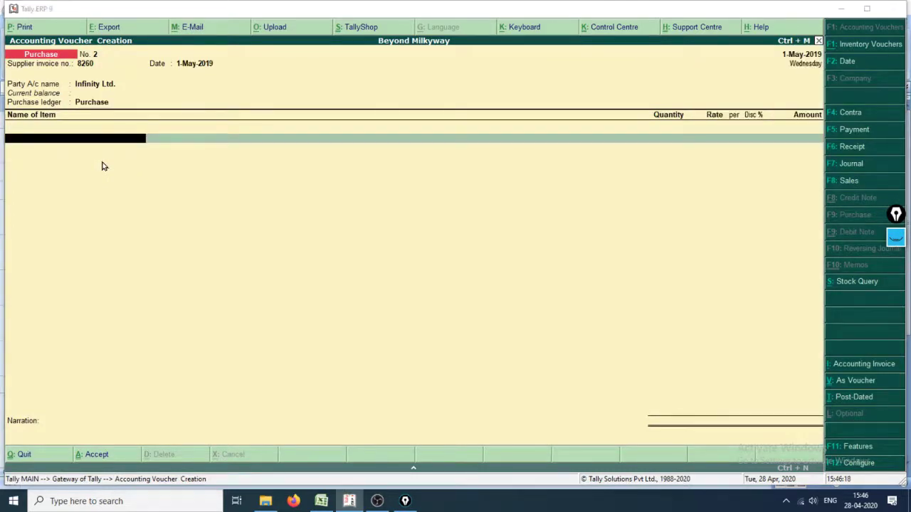
# Check the items and trade discount in cell B6 of the Excel sheet, and add the Video Cassets stock item to the Tally voucher
pyautogui.hotkey('alt', 'Tab')
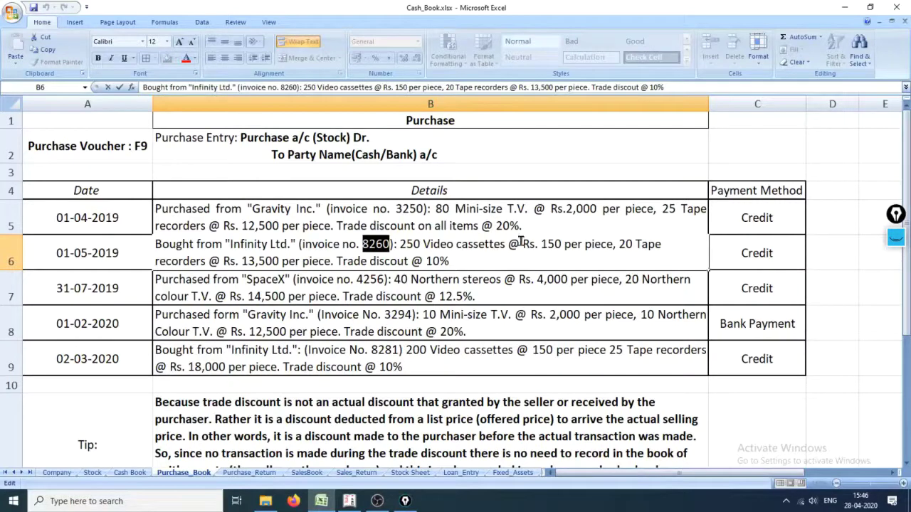
pyautogui.moveTo(624, 244); pyautogui.dragTo(454, 262)
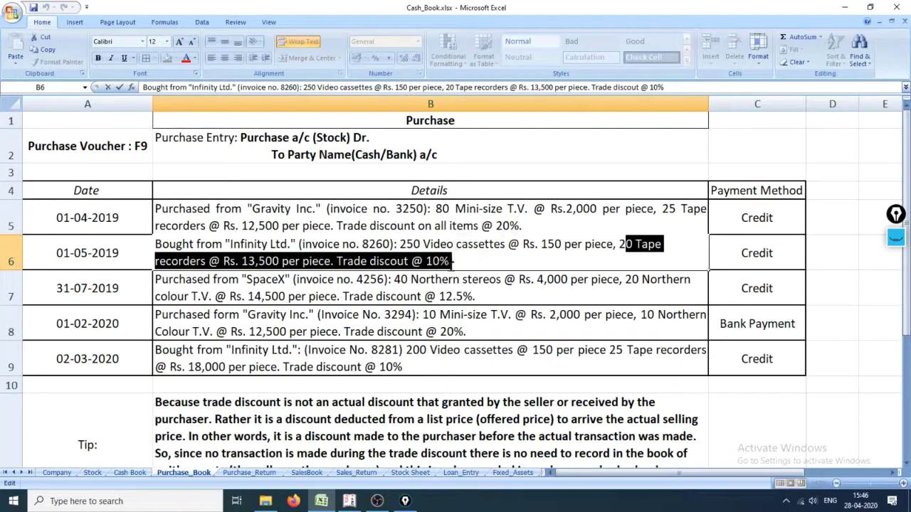
pyautogui.moveTo(337, 261); pyautogui.dragTo(452, 263)
pyautogui.hotkey('alt', 'Tab')
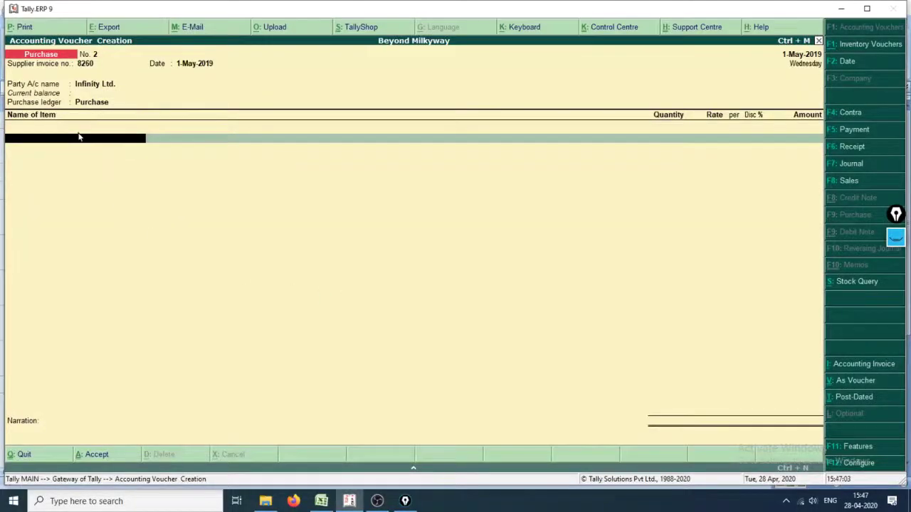
pyautogui.hotkey('alt', 'Tab')
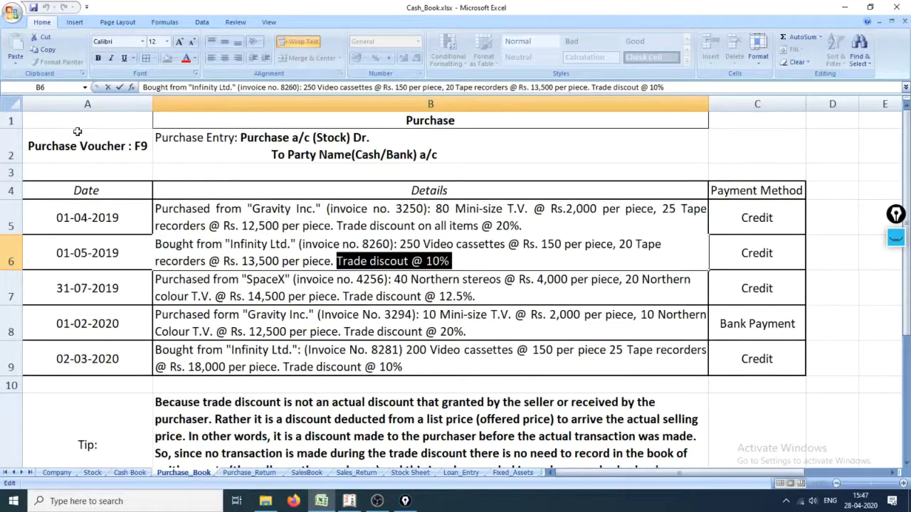
pyautogui.hotkey('alt', 'Tab')
pyautogui.write('id')
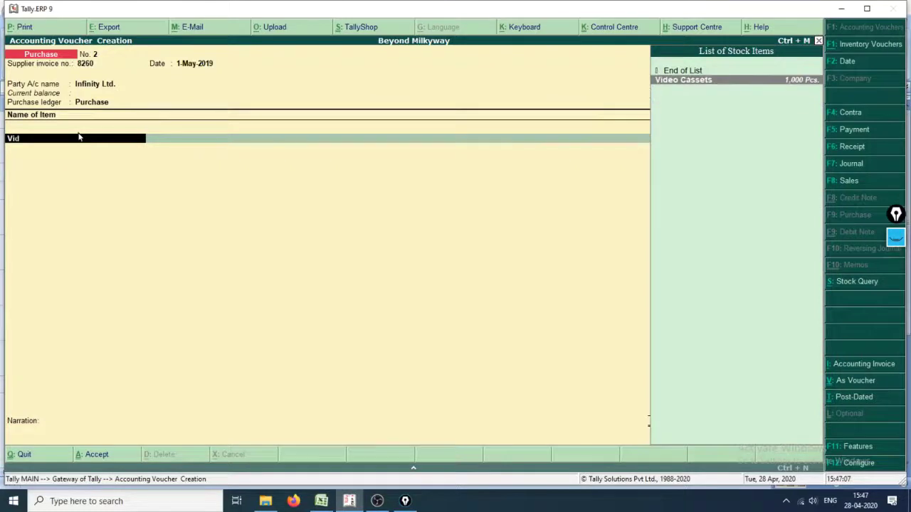
pyautogui.press('Return')
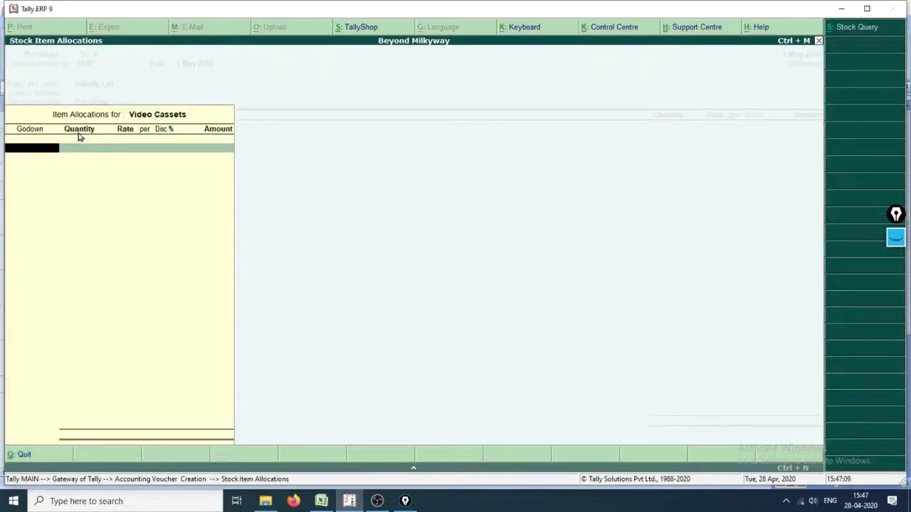
# Allocate 250 Pcs. of Video Cassets to the SriHarikota godown at a rate of 150, checking the figures in the Excel sheet
pyautogui.write('Sri')
pyautogui.press('Return')
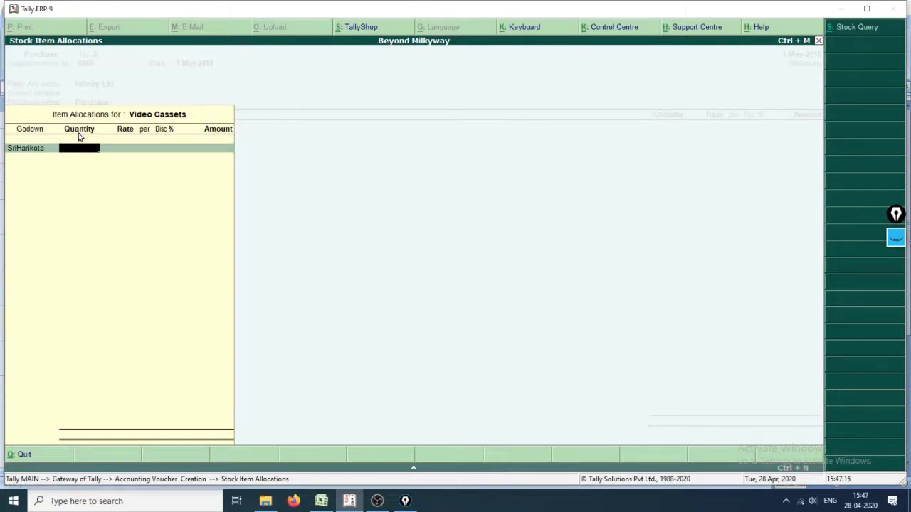
pyautogui.hotkey('alt', 'Tab')
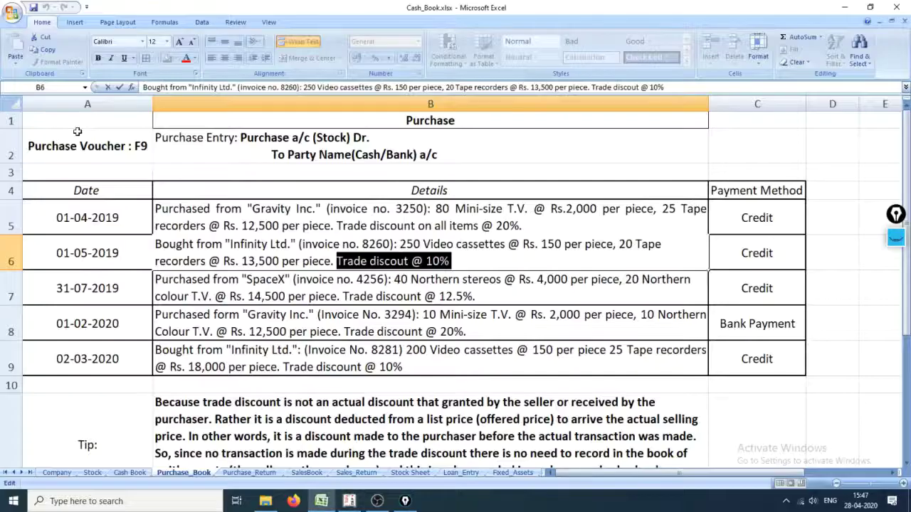
pyautogui.hotkey('alt', 'Tab')
pyautogui.write('250')
pyautogui.press('Return')
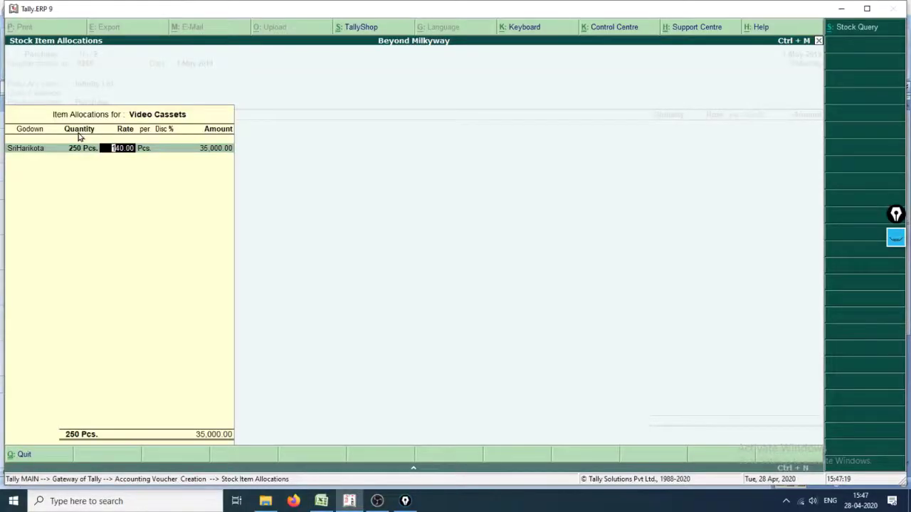
pyautogui.hotkey('alt', 'Tab')
pyautogui.hotkey('alt', 'Tab')
pyautogui.write('150')
pyautogui.press('Return')
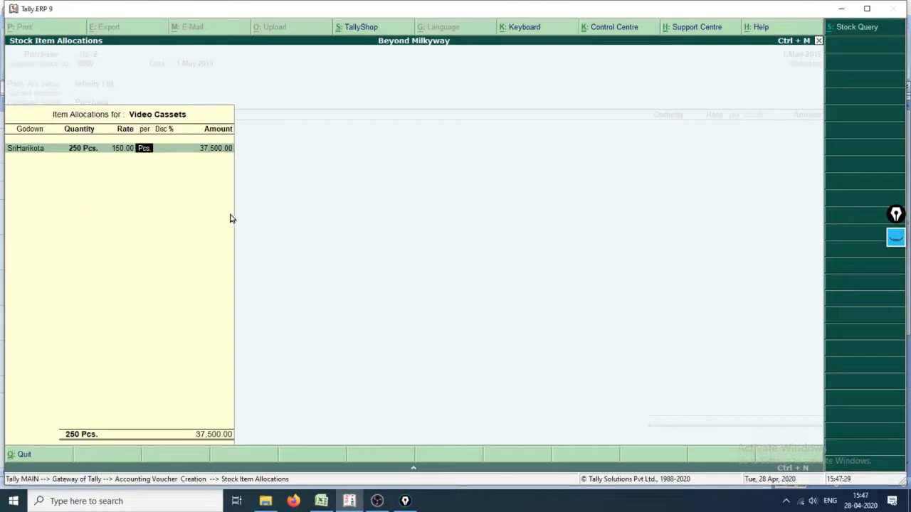
# Check the trade discount in Excel, enter 10% for Video Cassets in Tally and finish the item's allocation
pyautogui.press('Return')
pyautogui.hotkey('alt', 'Tab')
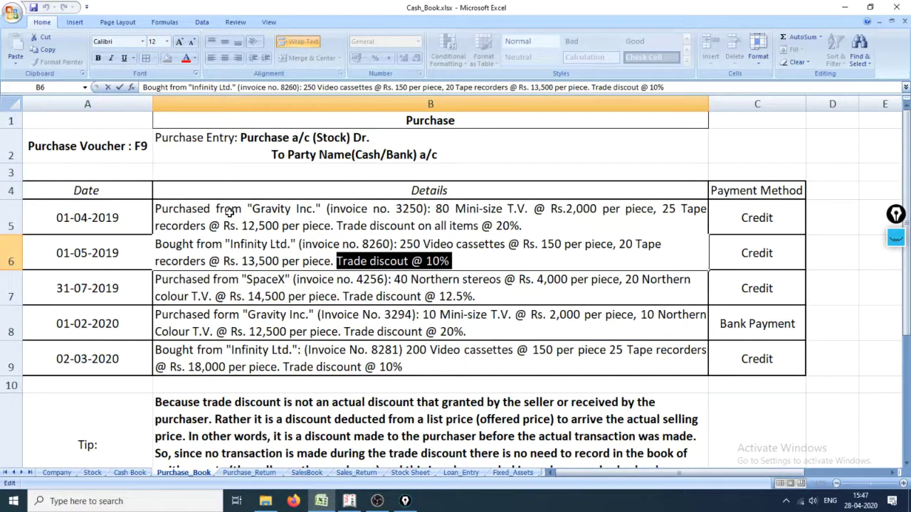
pyautogui.hotkey('alt', 'Tab')
pyautogui.hotkey('alt', 'Tab')
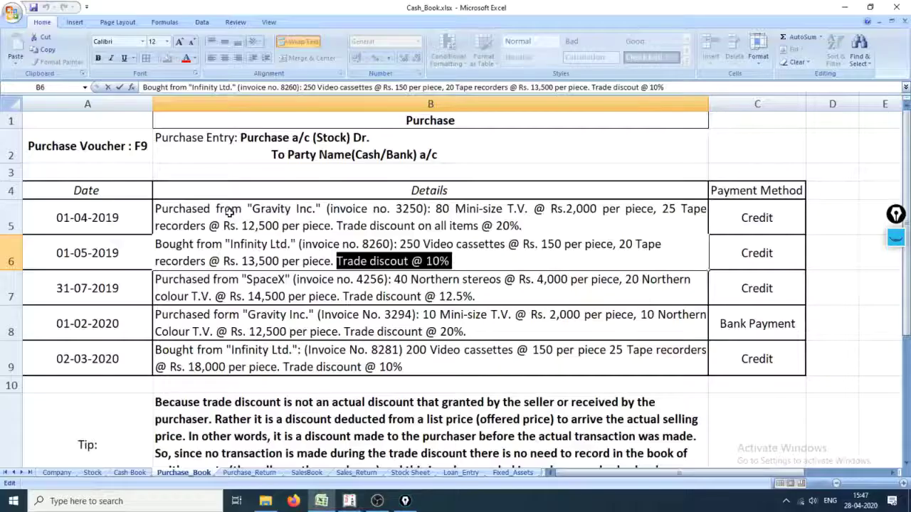
pyautogui.hotkey('alt', 'Tab')
pyautogui.write('10')
pyautogui.press('Return')
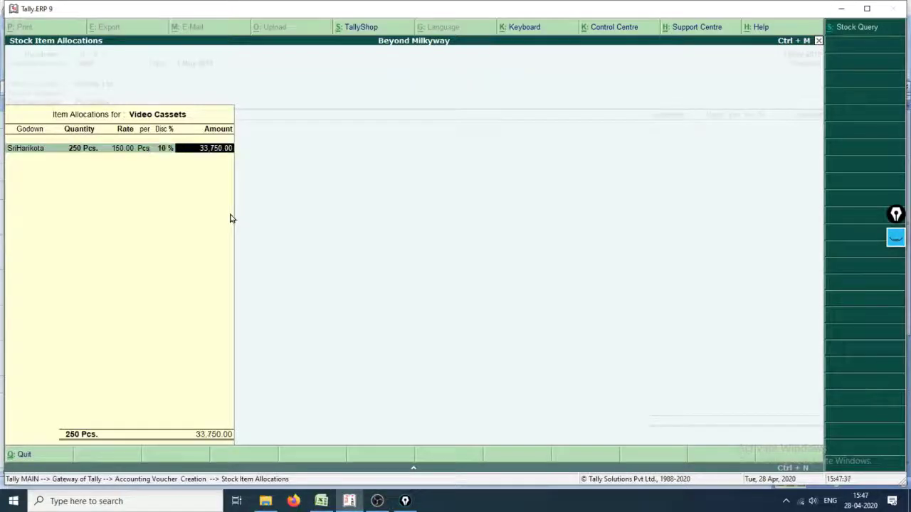
pyautogui.press('Return')
pyautogui.press('Return')
pyautogui.press('Return')
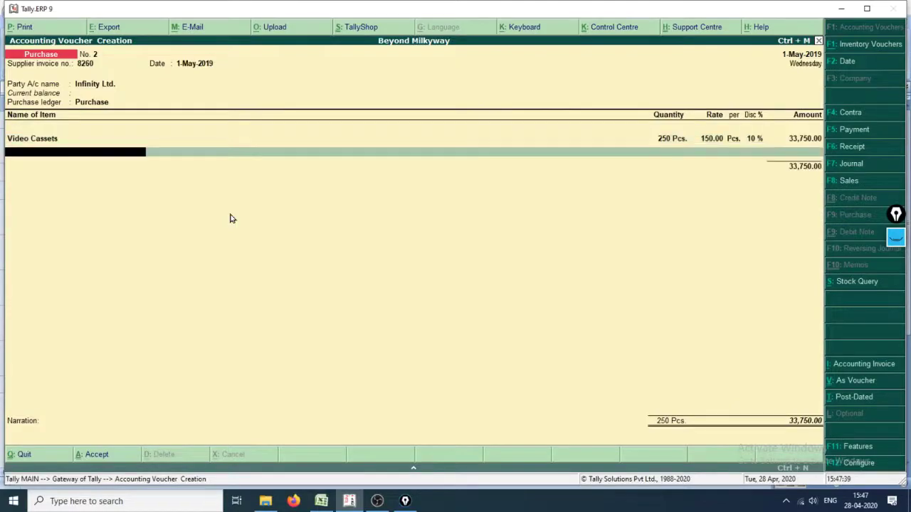
# Check the second item in Excel, and add Tape Recorders to the Tally voucher with SriHarikota as the godown
pyautogui.hotkey('alt', 'Tab')
pyautogui.hotkey('alt', 'Tab')
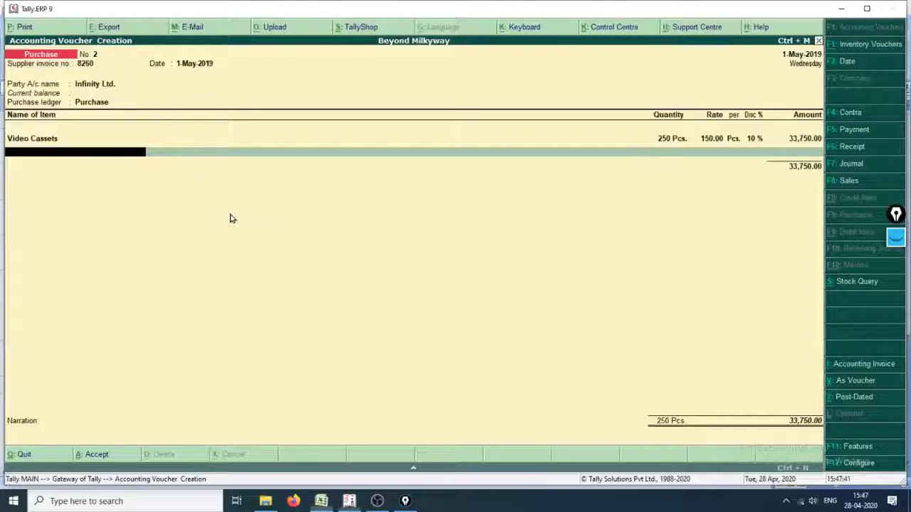
pyautogui.write('Ta')
pyautogui.press('Return')
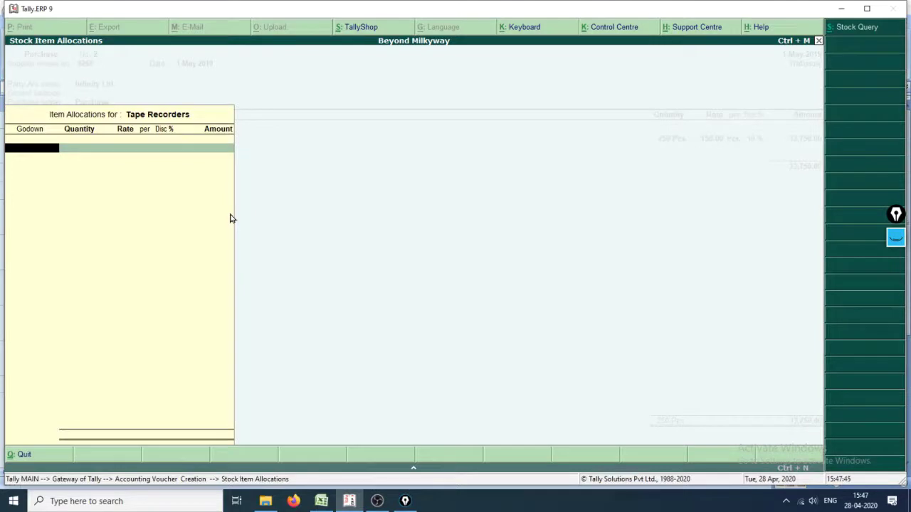
pyautogui.write('Sr')
pyautogui.press('Return')
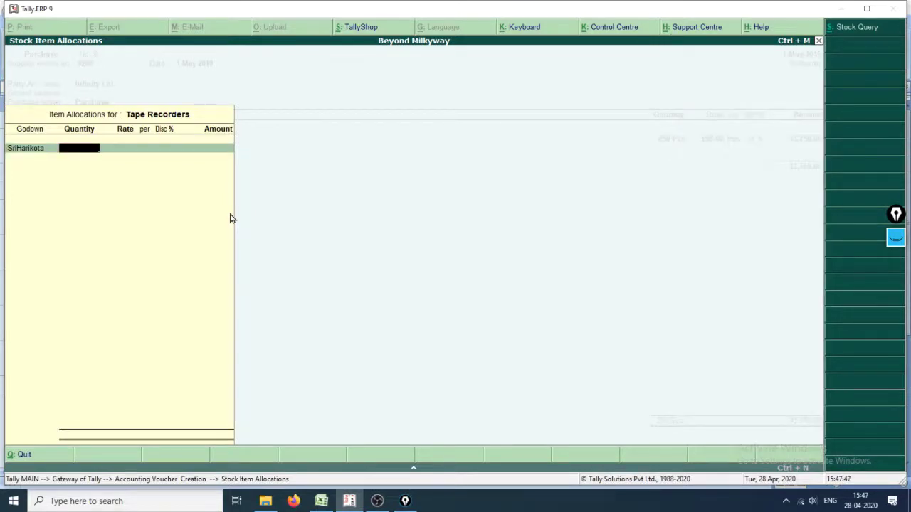
# Look up the tape recorder figures in Excel, and enter a quantity of 20 Pcs. at a rate of 13,500 in Tally
pyautogui.hotkey('alt', 'Tab')
pyautogui.hotkey('alt', 'Tab')
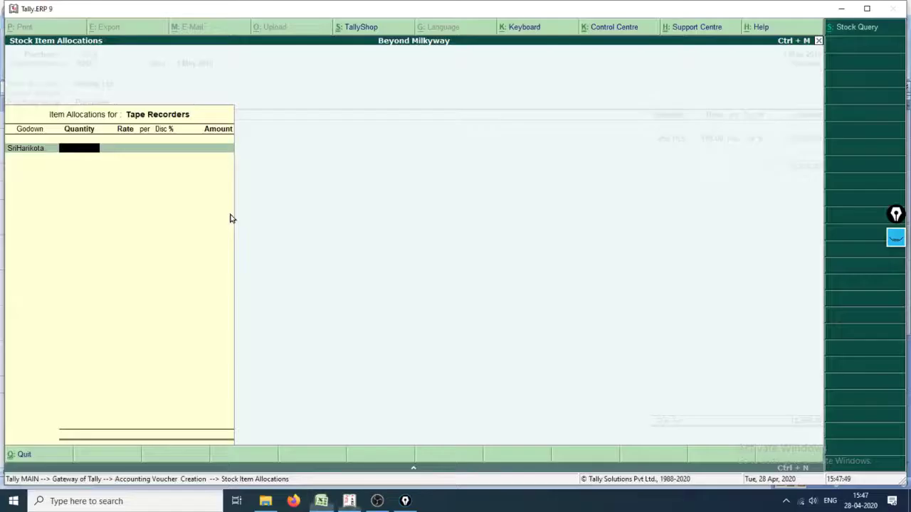
pyautogui.hotkey('alt', 'Tab')
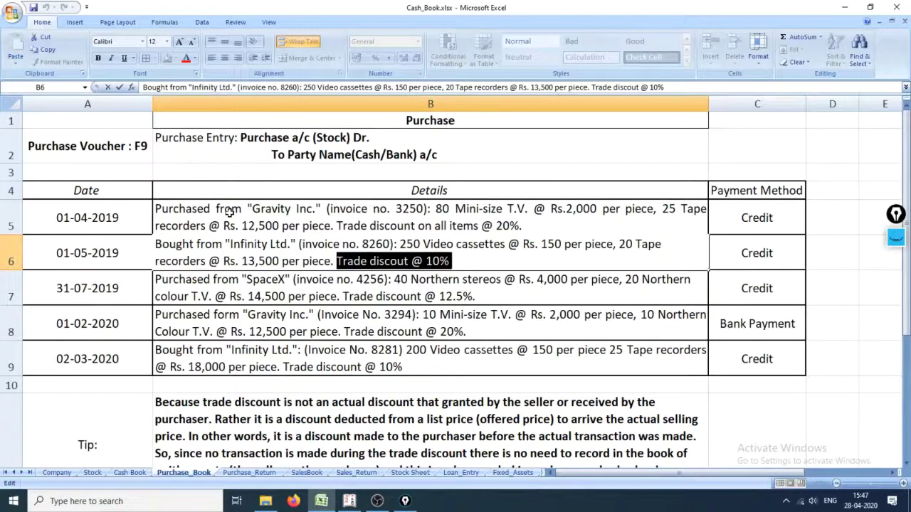
pyautogui.hotkey('alt', 'Tab')
pyautogui.write('20')
pyautogui.press('Return')
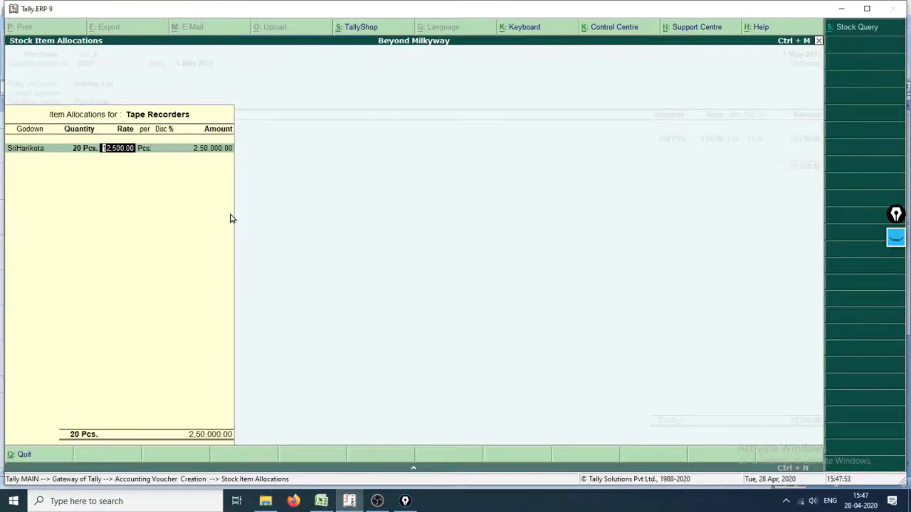
pyautogui.write('13500')
pyautogui.press('Return')
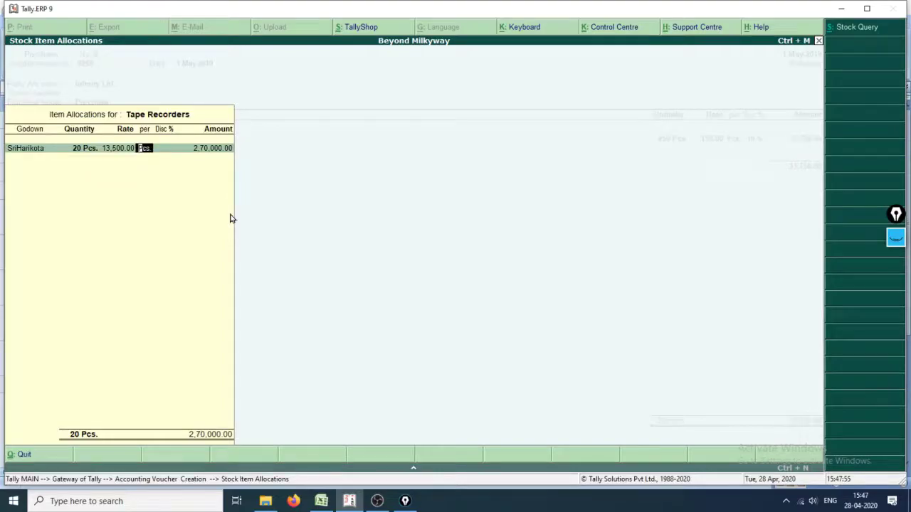
# Compare the tape recorder rates of the Gravity Inc. and Infinity Ltd. purchases in cells B5 and B6 of the Excel sheet
pyautogui.hotkey('alt', 'Tab')
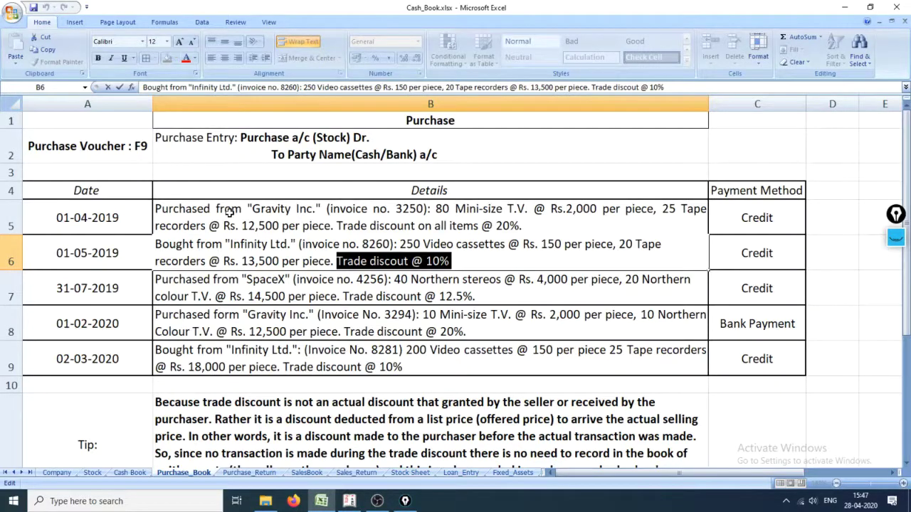
pyautogui.click(274, 226)
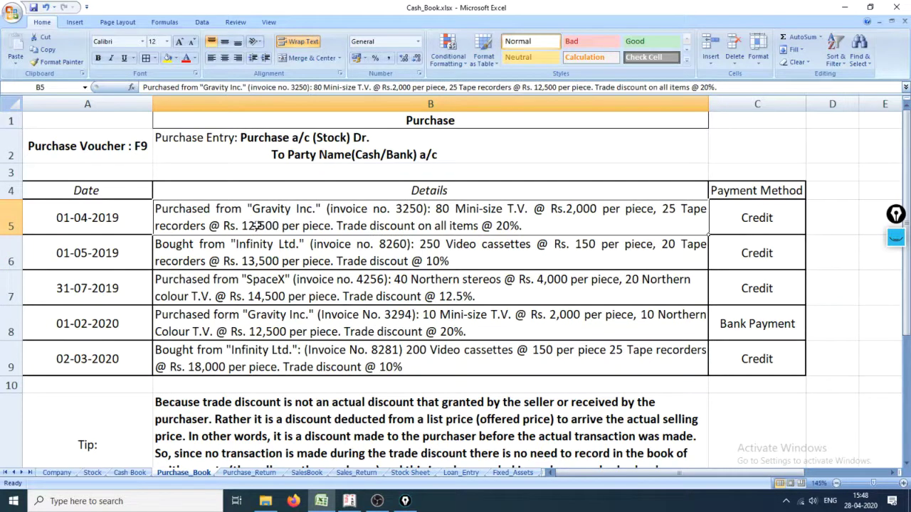
pyautogui.doubleClick(243, 226)
pyautogui.moveTo(242, 226); pyautogui.dragTo(278, 226)
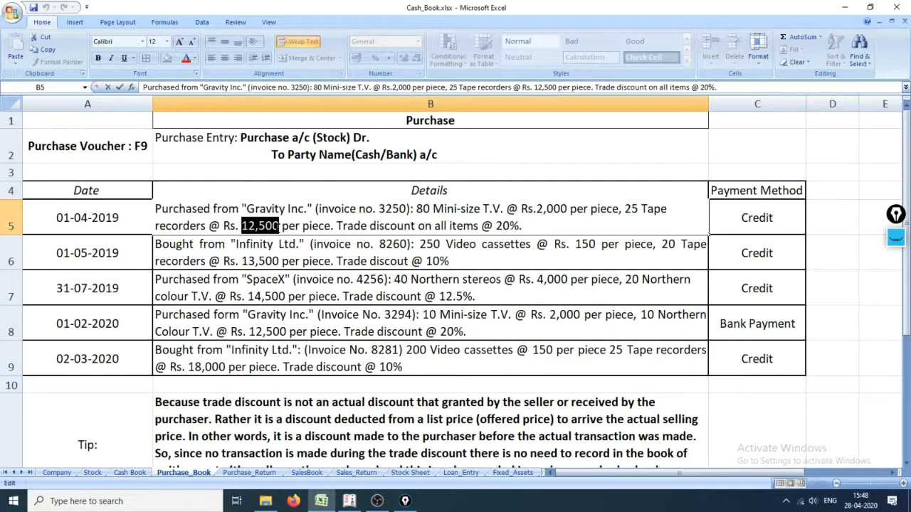
pyautogui.click(281, 261)
pyautogui.doubleClick(281, 262)
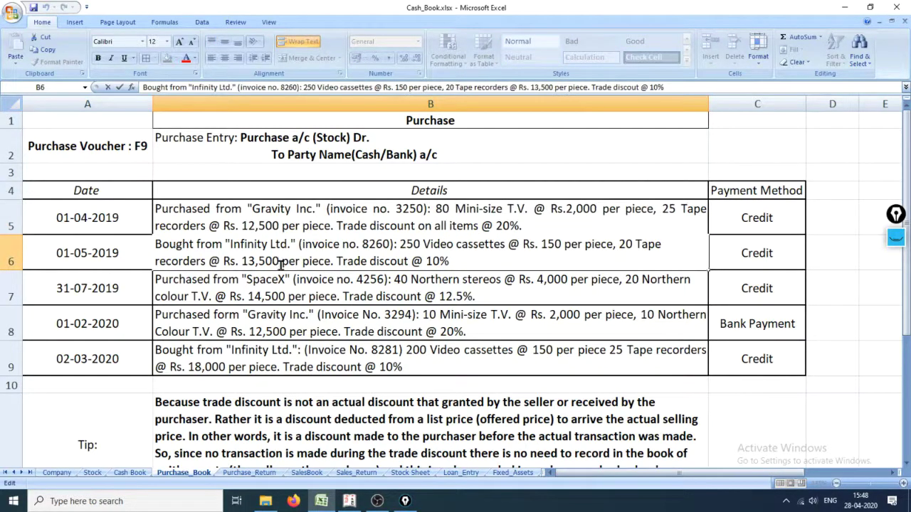
pyautogui.moveTo(281, 262); pyautogui.dragTo(241, 262)
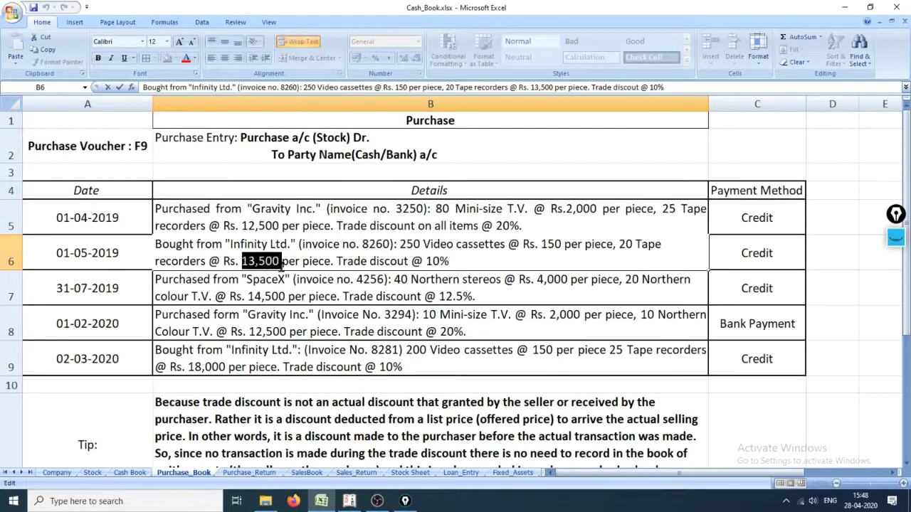
# Return to Tally from Excel, enter a 10% discount for Tape Recorders and finish the item's allocation
pyautogui.click(327, 262)
pyautogui.hotkey('alt', 'Tab')
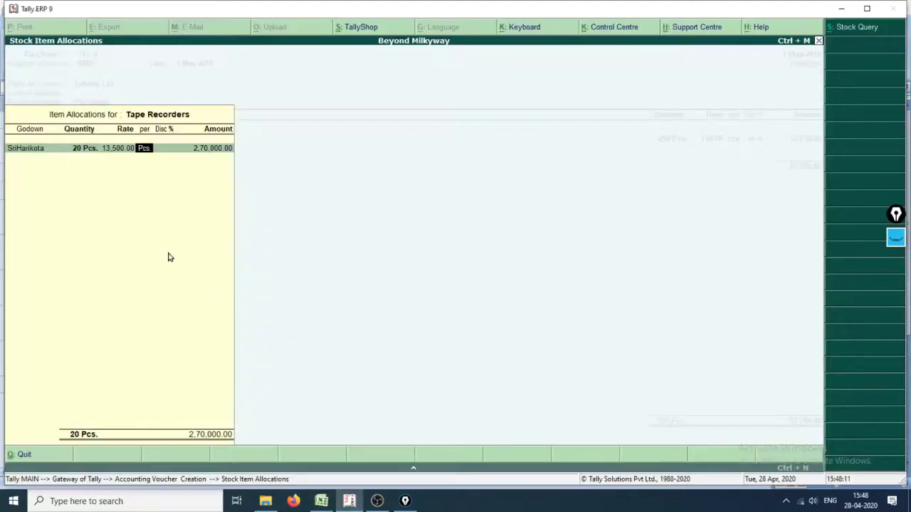
pyautogui.press('Return')
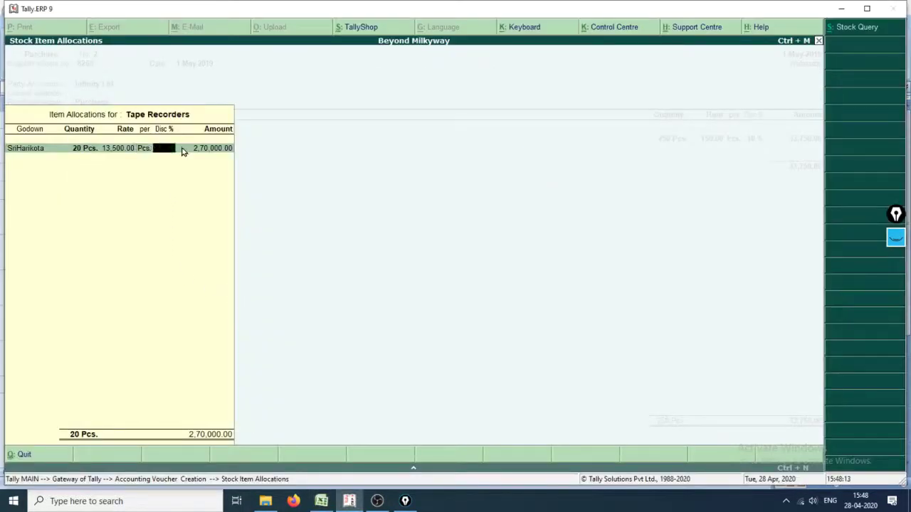
pyautogui.write('10')
pyautogui.press('Return')
pyautogui.press('Return')
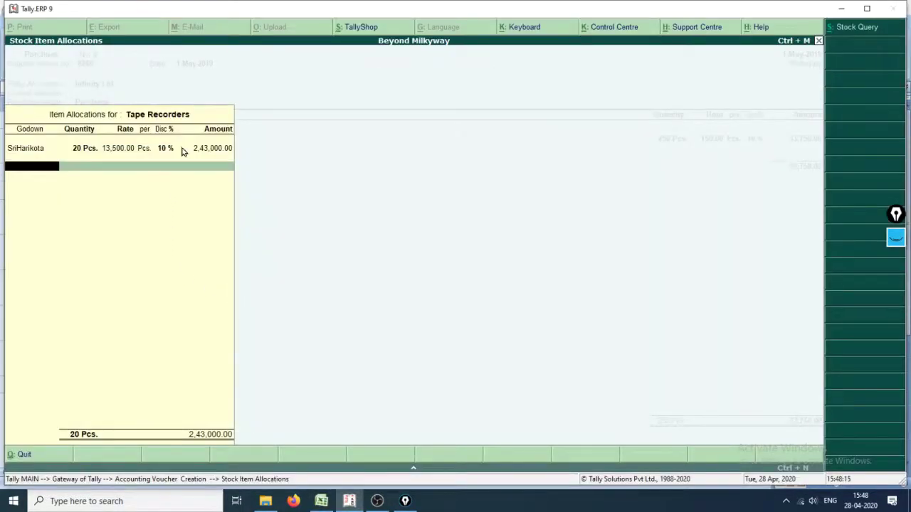
pyautogui.press('Return')
pyautogui.press('Return')
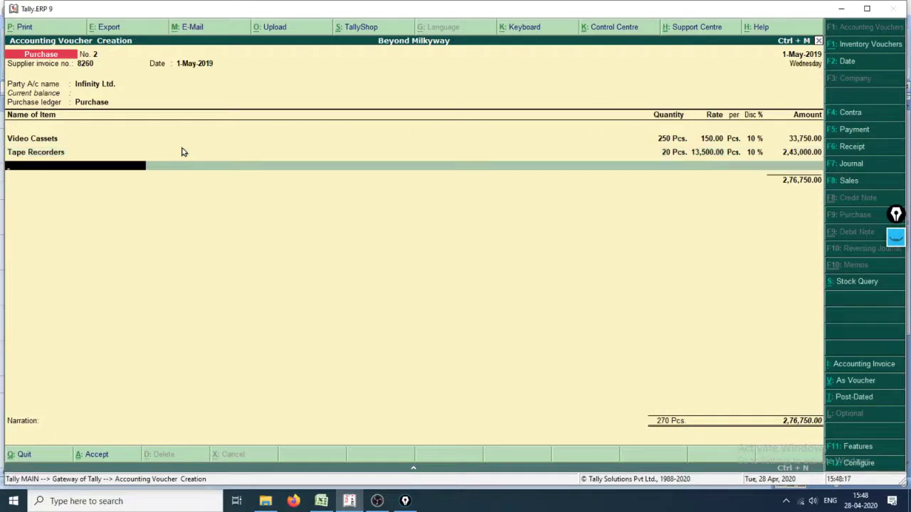
# End the item list, enter the narration "Purchased the goods at 10%" and accept the Infinity Ltd. purchase voucher
pyautogui.press('Return')
pyautogui.press('Return')
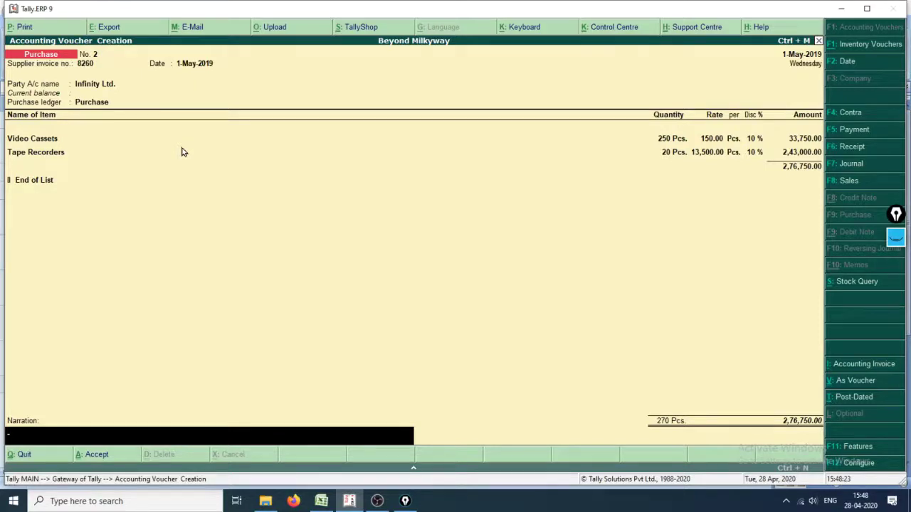
pyautogui.write('Purchased the')
pyautogui.hotkey('alt', 'Tab')
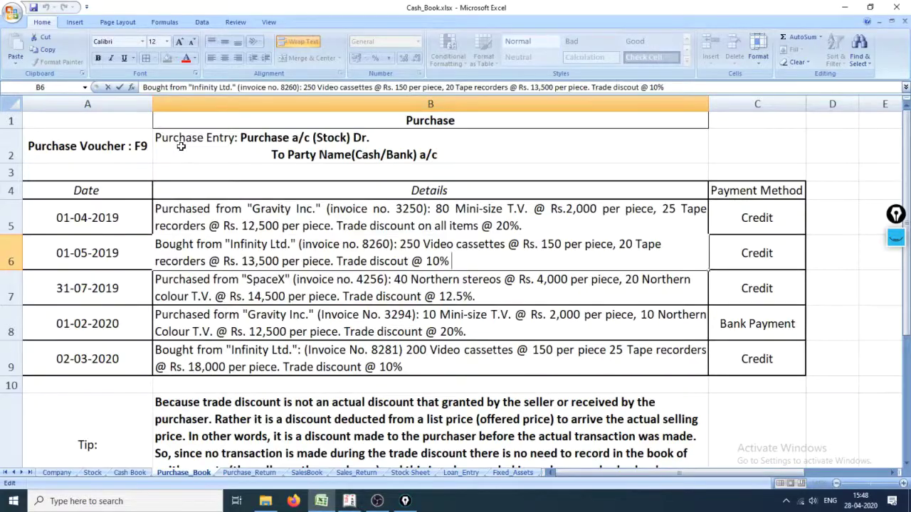
pyautogui.hotkey('alt', 'Tab')
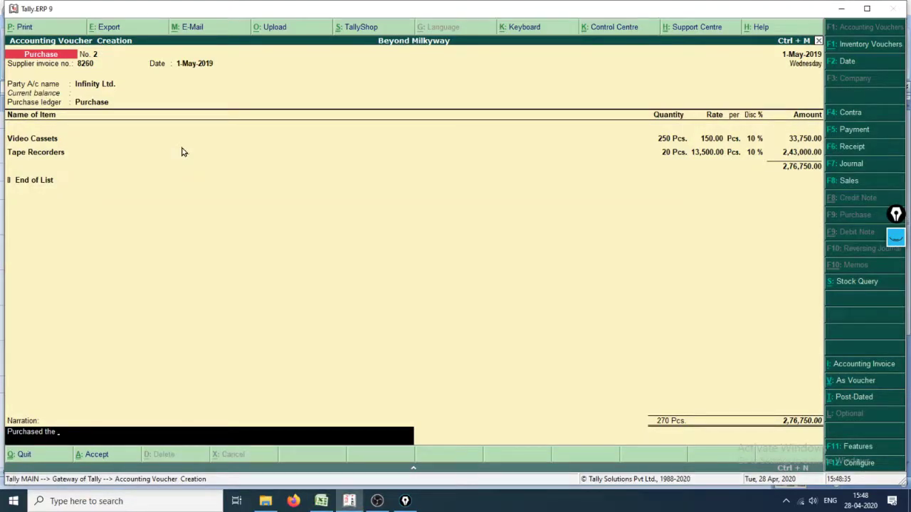
pyautogui.write('oods at 10')
pyautogui.press('Return')
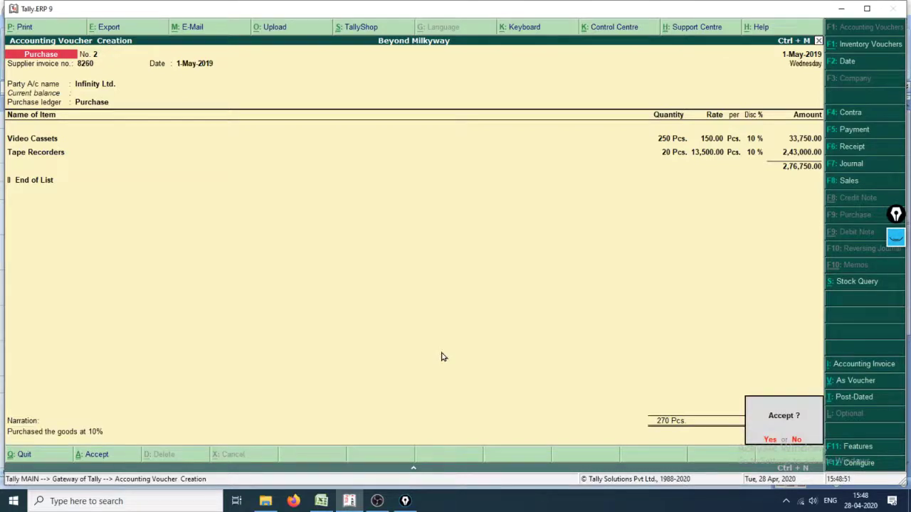
pyautogui.press('Return')
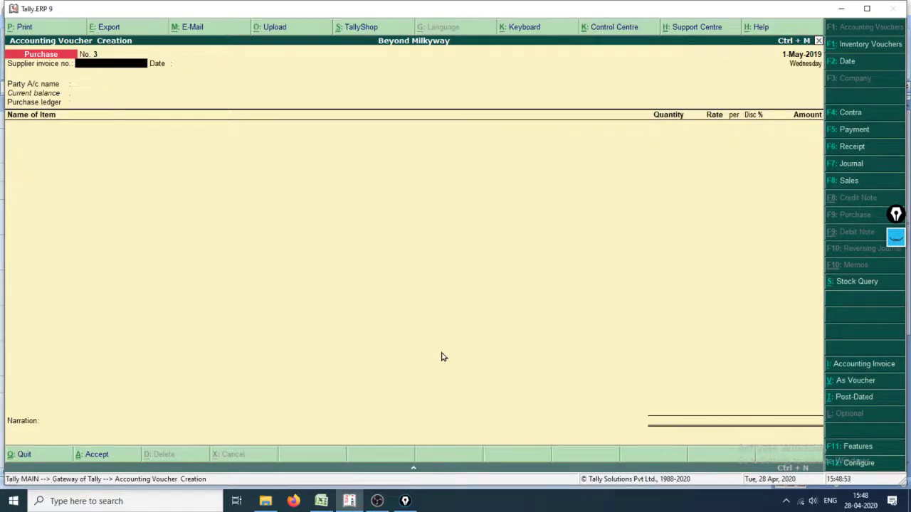
# Review the SpaceX purchase in row 7 of the Excel sheet, and set the new Tally voucher's date to 31.7.19
pyautogui.hotkey('alt', 'Tab')
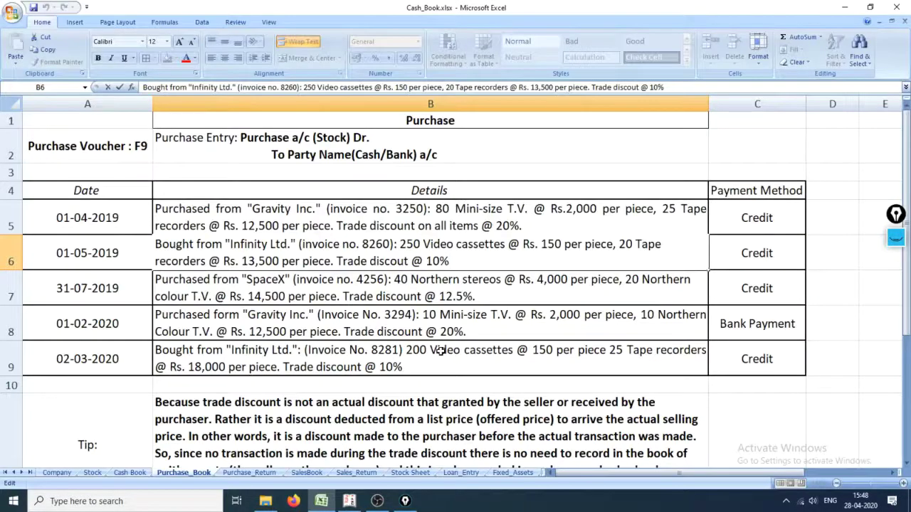
pyautogui.click(7, 298)
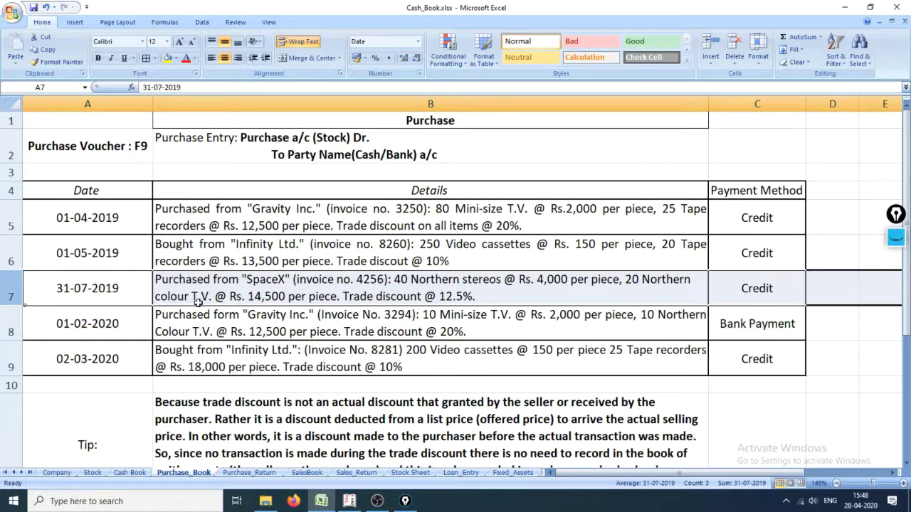
pyautogui.click(100, 288)
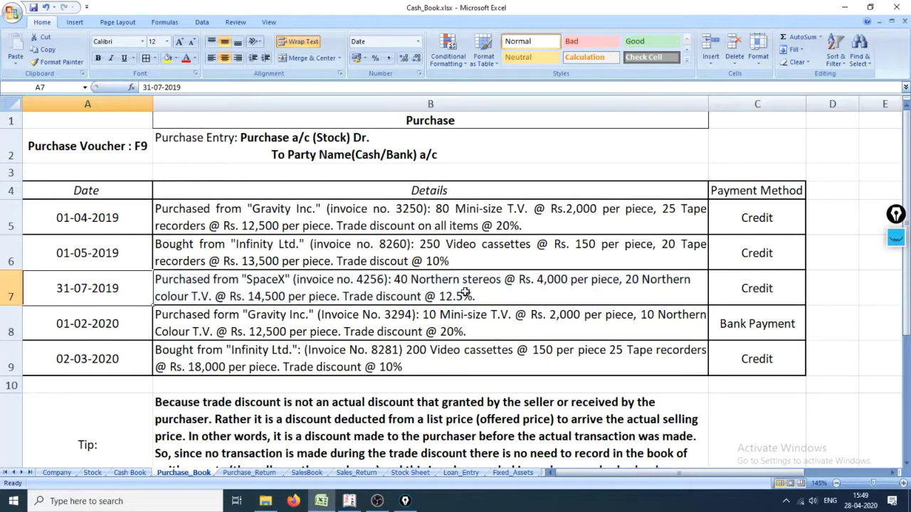
pyautogui.moveTo(100, 302); pyautogui.dragTo(754, 290)
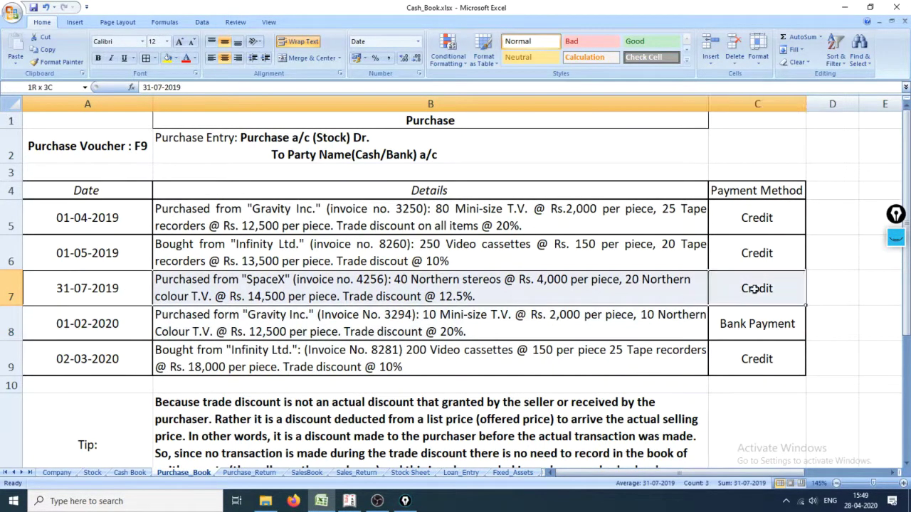
pyautogui.hotkey('alt', 'Tab')
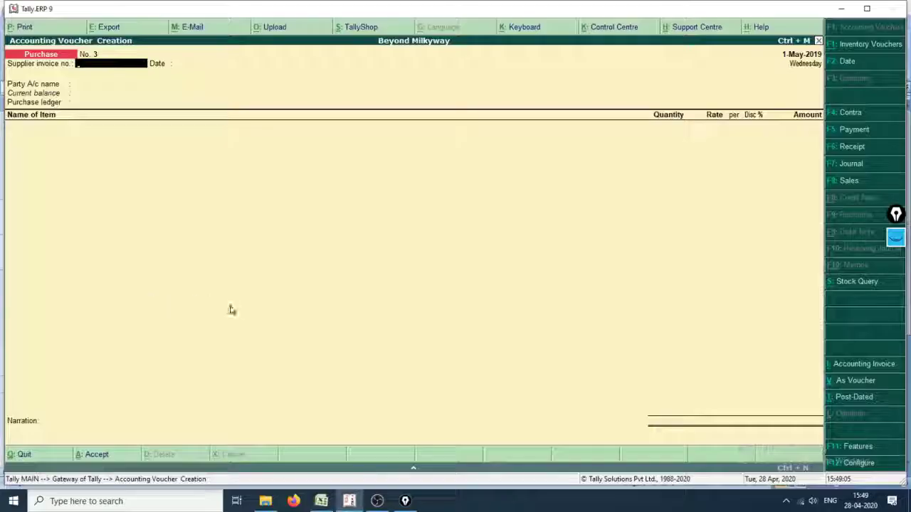
pyautogui.press('F2')
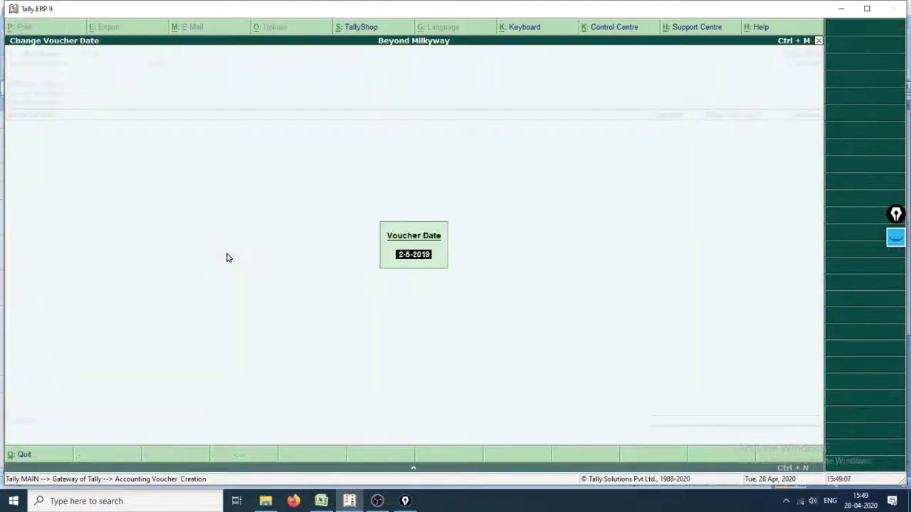
pyautogui.write('31.')
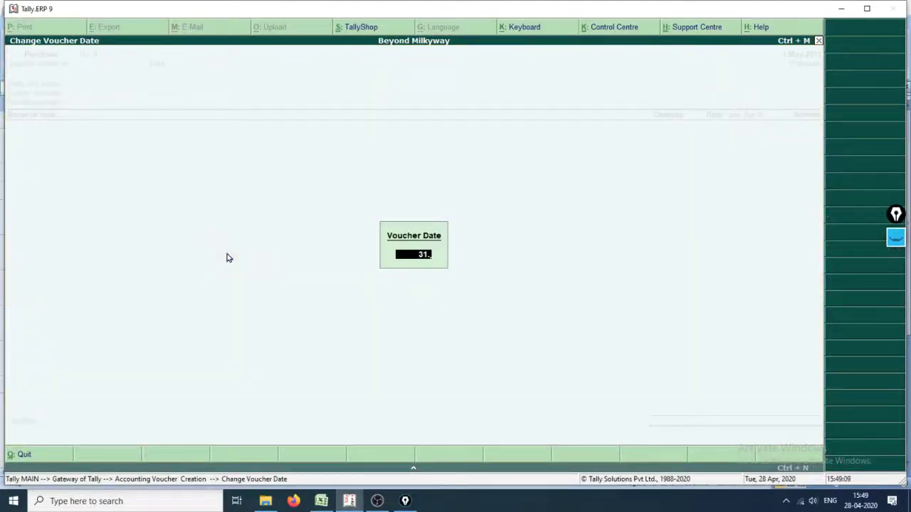
pyautogui.write('7.19')
pyautogui.press('Return')
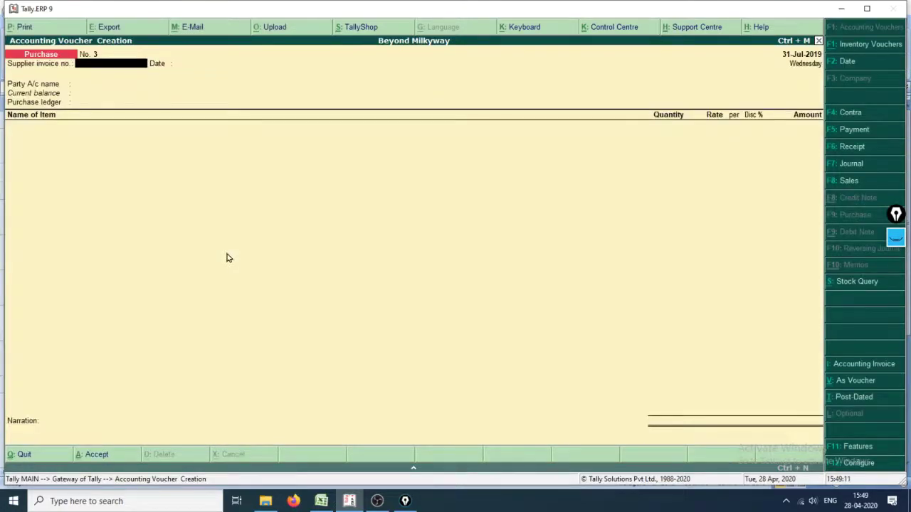
# Look up the SpaceX invoice number in cell B7 of Excel, and enter 4256 as the supplier invoice number in Tally
pyautogui.hotkey('alt', 'Tab')
pyautogui.doubleClick(383, 279)
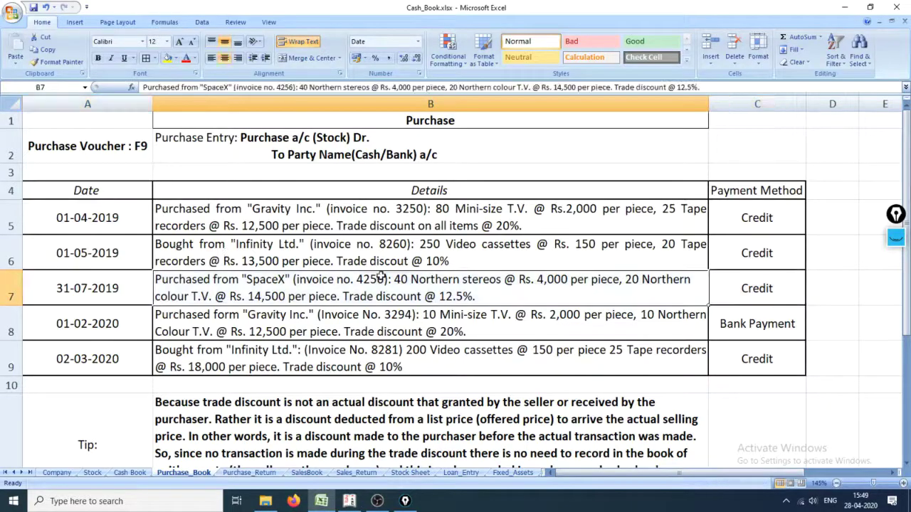
pyautogui.moveTo(383, 279); pyautogui.dragTo(357, 279)
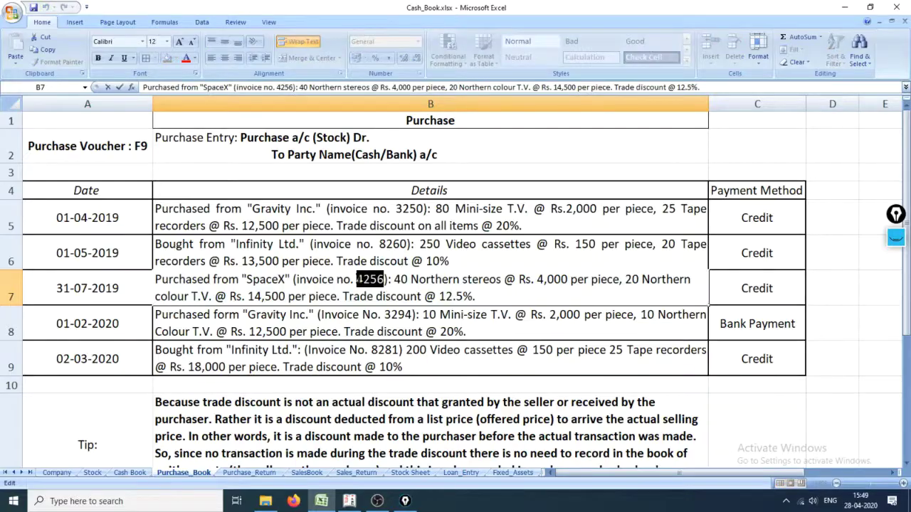
pyautogui.hotkey('alt', 'Tab')
pyautogui.write('4')
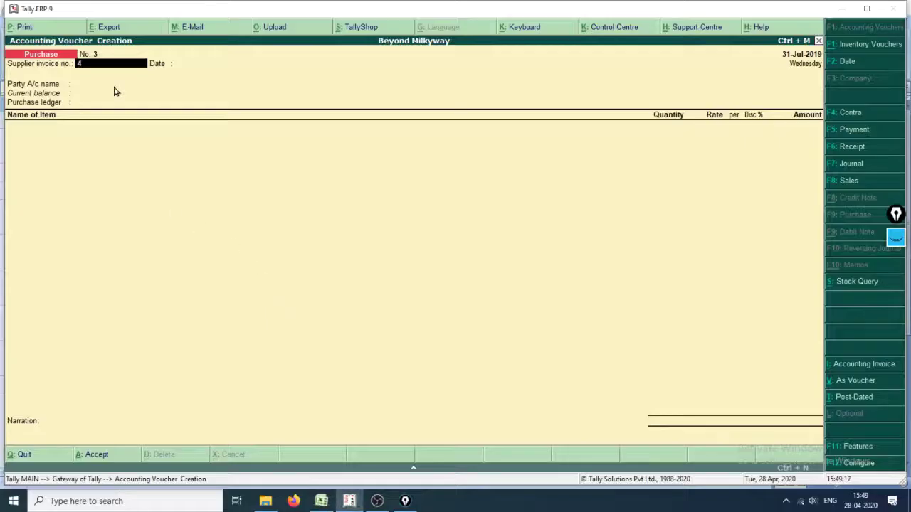
pyautogui.write('256')
pyautogui.press('Return')
pyautogui.press('Return')
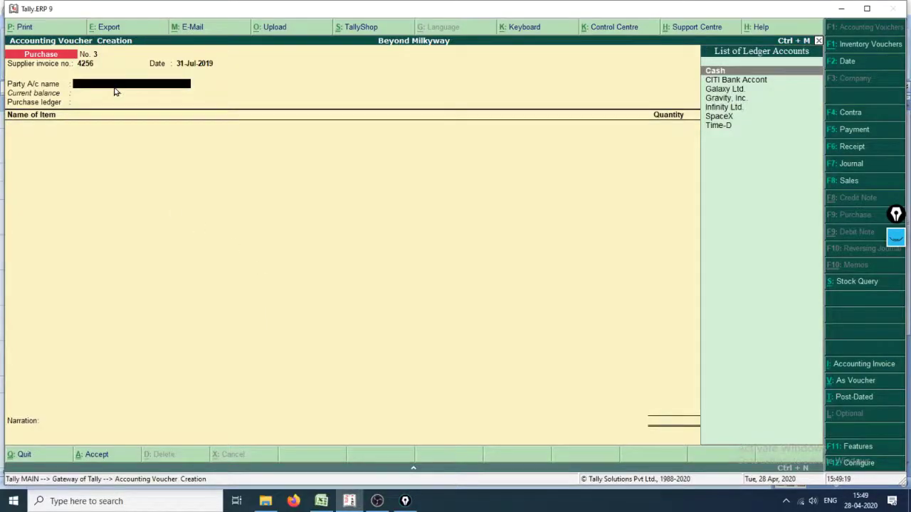
# Set SpaceX as the party account, accept its supplier details and use Purchase as the purchase ledger
pyautogui.press('Down')
pyautogui.press('Down')
pyautogui.press('Down')
pyautogui.press('Down')
pyautogui.press('Down')
pyautogui.press('Return')
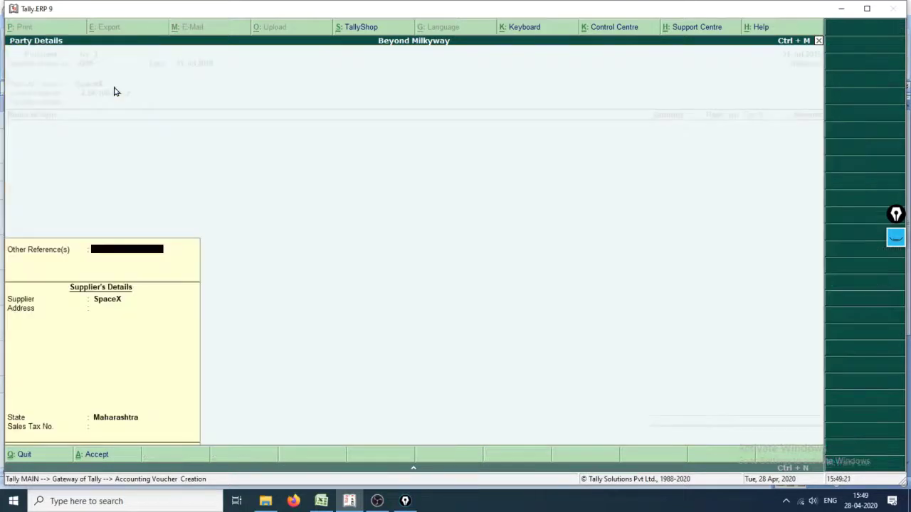
pyautogui.press('Return')
pyautogui.press('Return')
pyautogui.press('Return')
pyautogui.press('Return')
pyautogui.press('Return')
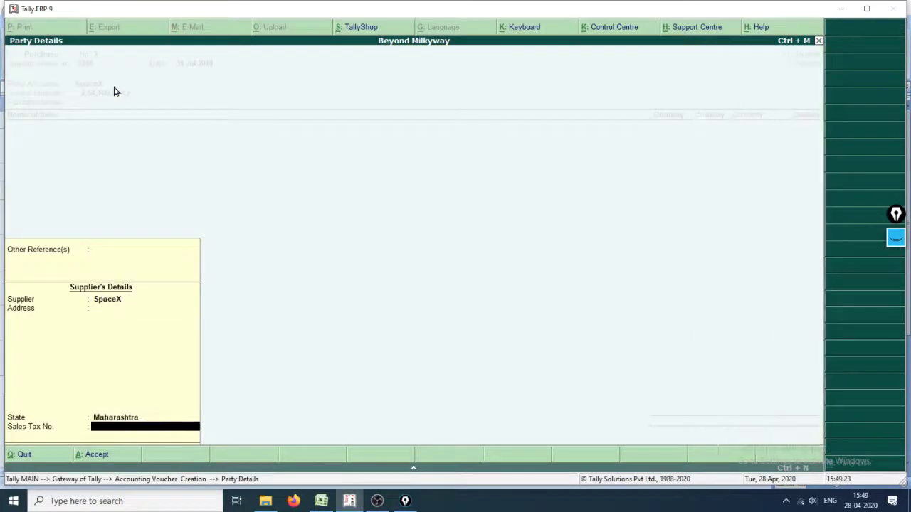
pyautogui.press('Return')
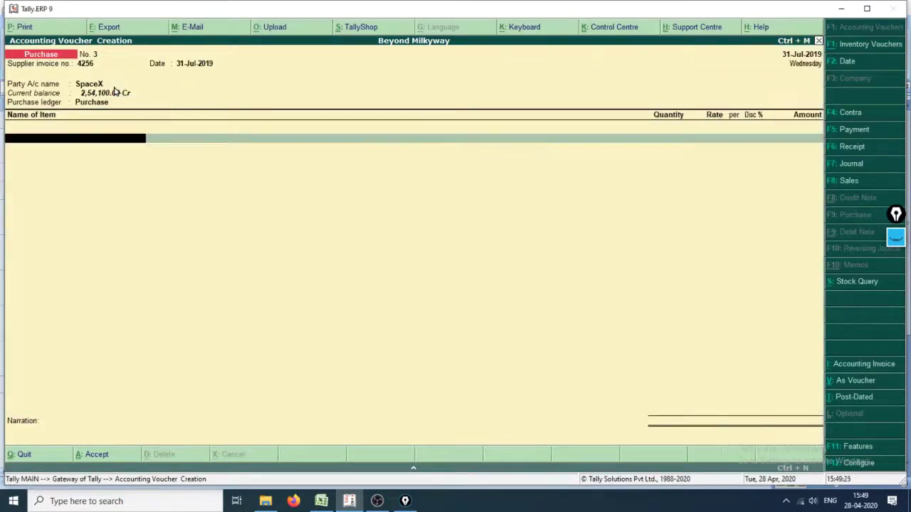
# Check the SpaceX item details in Excel, and add Northern Stereos to the Tally voucher with SriHarikota as the godown
pyautogui.hotkey('alt', 'Tab')
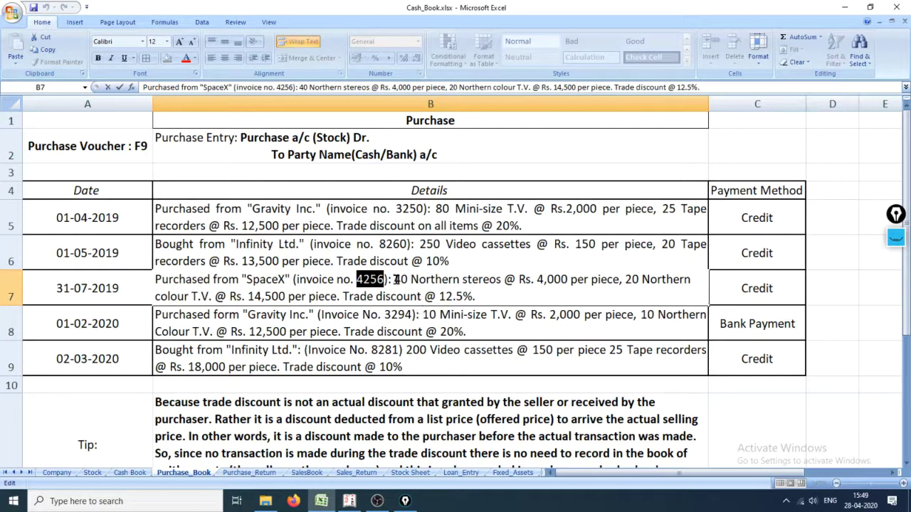
pyautogui.moveTo(394, 280); pyautogui.dragTo(503, 307)
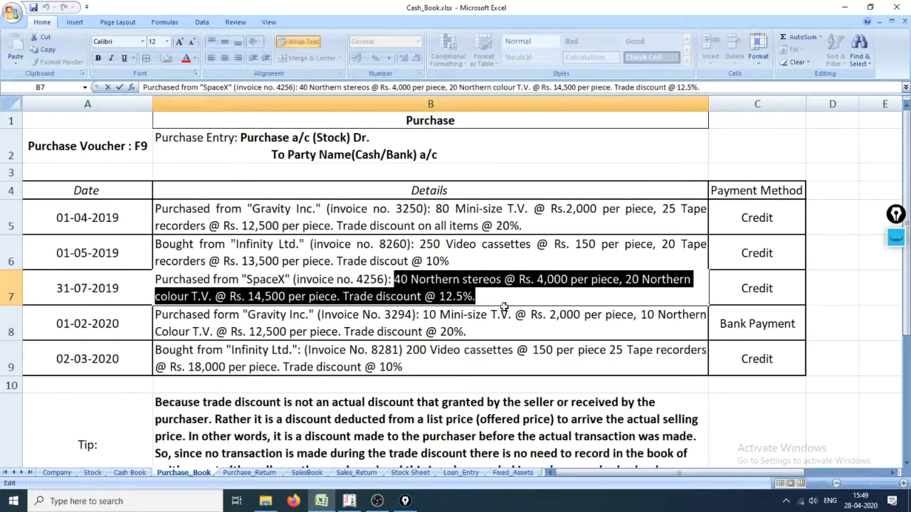
pyautogui.hotkey('alt', 'Tab')
pyautogui.write('Nor')
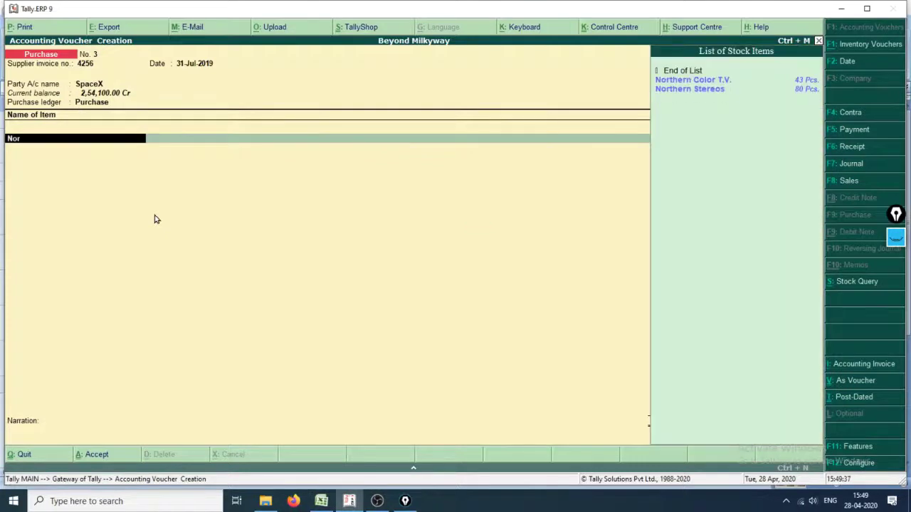
pyautogui.write('t')
pyautogui.press('Down')
pyautogui.press('Return')
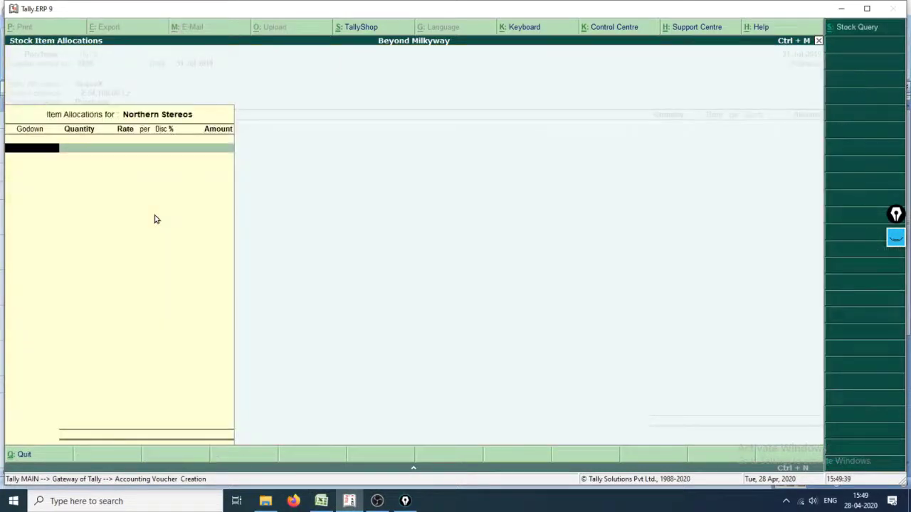
pyautogui.write('S')
pyautogui.press('Return')
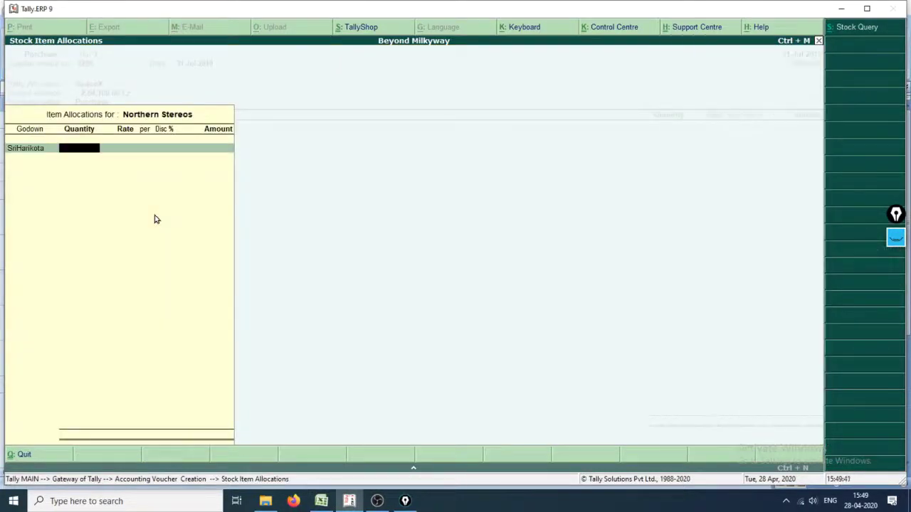
# Allocate 40 Pcs. of Northern Stereos at a rate of 4,000, checking the trade discount in Excel and entering it as 12.5%
pyautogui.write('40')
pyautogui.press('Return')
pyautogui.write('4000')
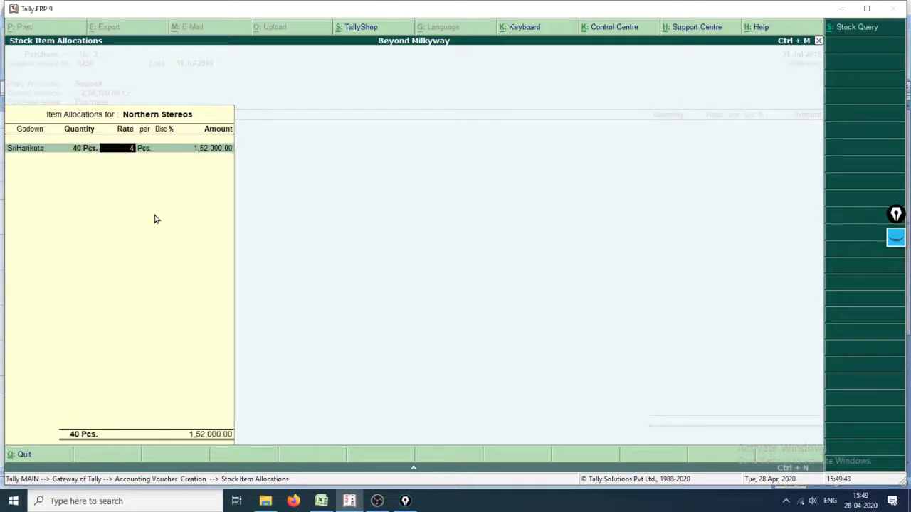
pyautogui.press('Return')
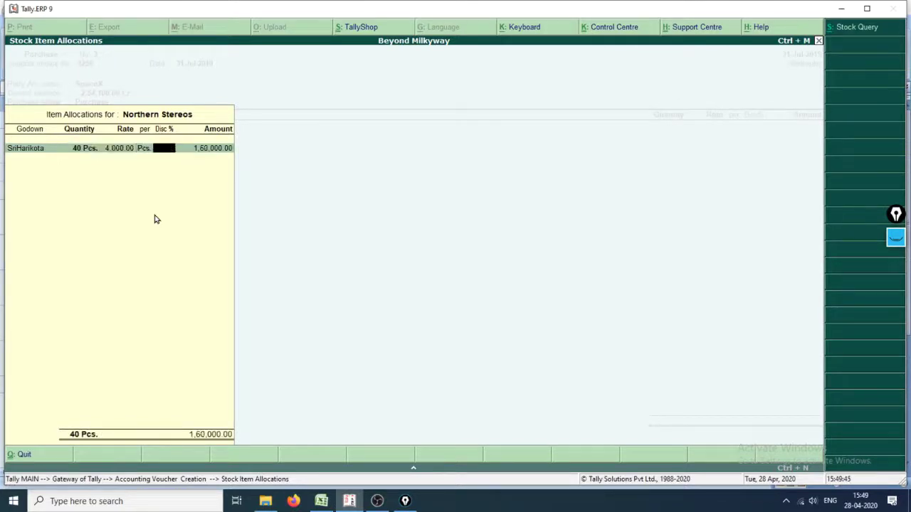
pyautogui.hotkey('alt', 'Tab')
pyautogui.hotkey('alt', 'Tab')
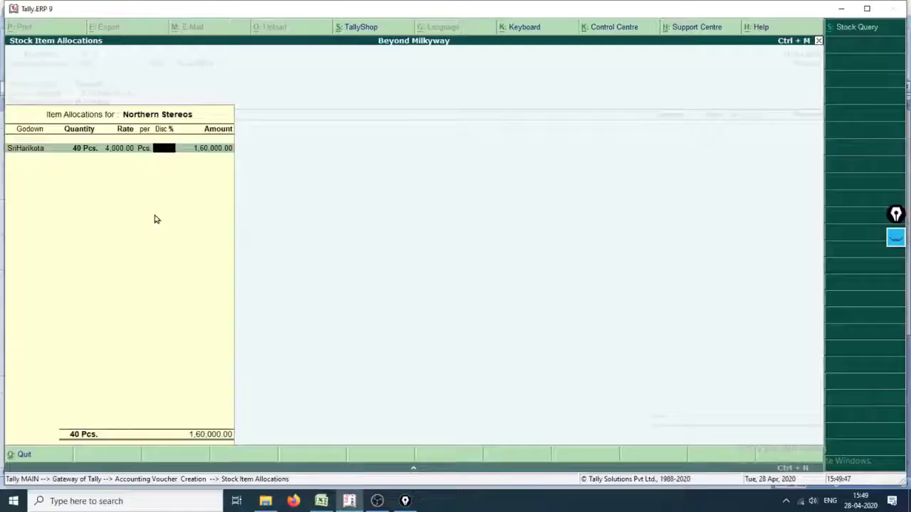
pyautogui.write('12.5')
pyautogui.press('Return')
pyautogui.press('Return')
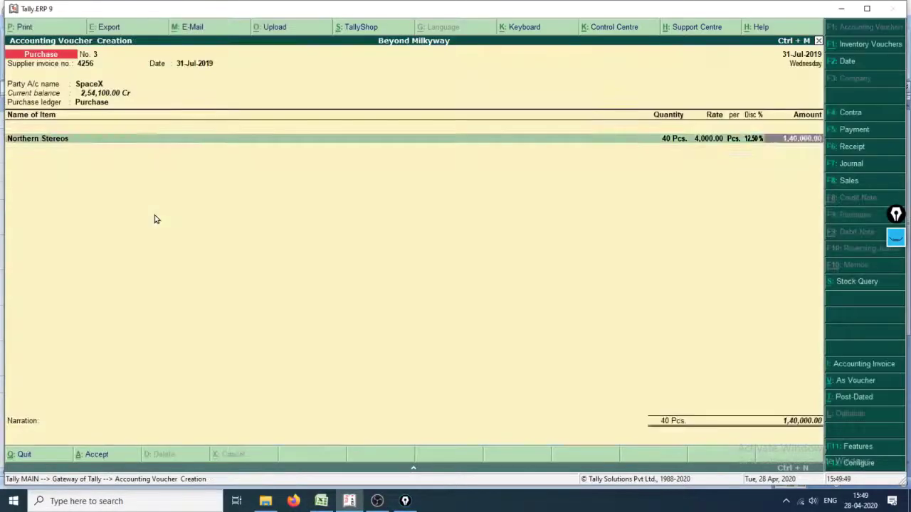
# Check the second SpaceX item in Excel, and add Northern Color T.V. to the Tally voucher with SriHarikota as the godown
pyautogui.hotkey('alt', 'Tab')
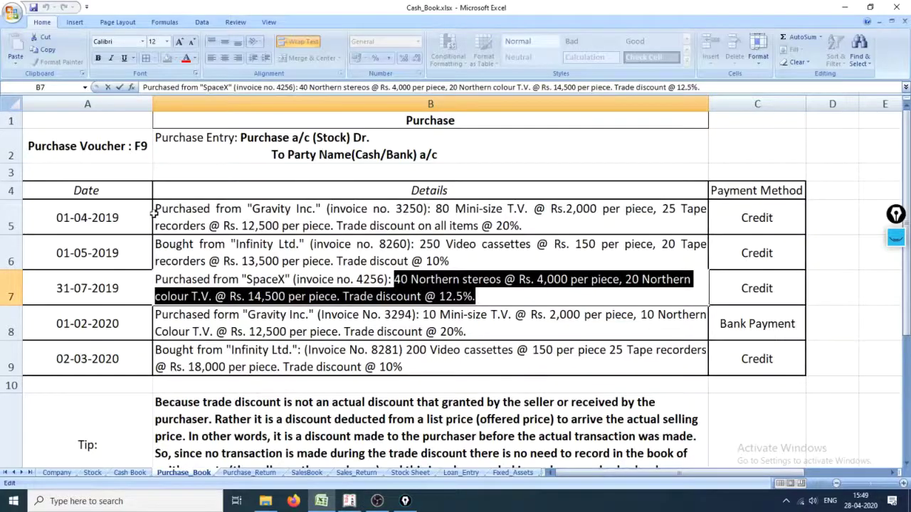
pyautogui.hotkey('alt', 'Tab')
pyautogui.write('Nor')
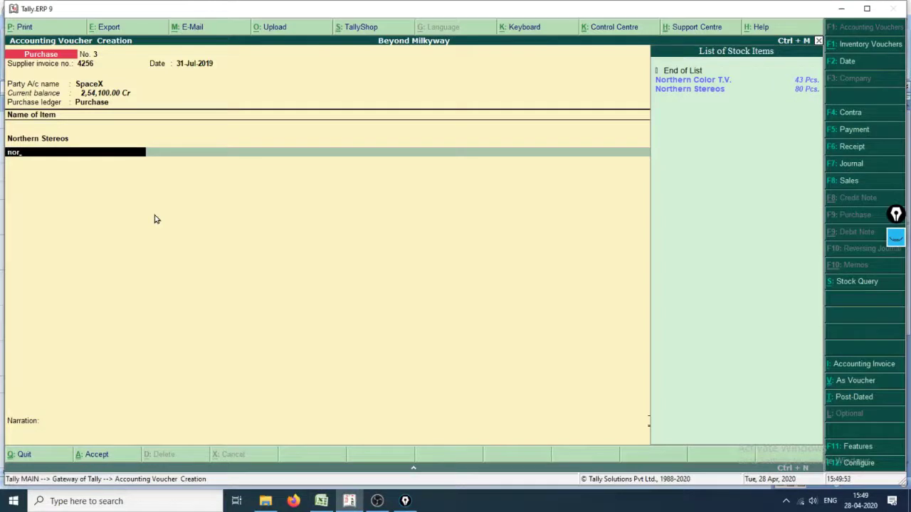
pyautogui.press('Down')
pyautogui.press('Up')
pyautogui.press('Return')
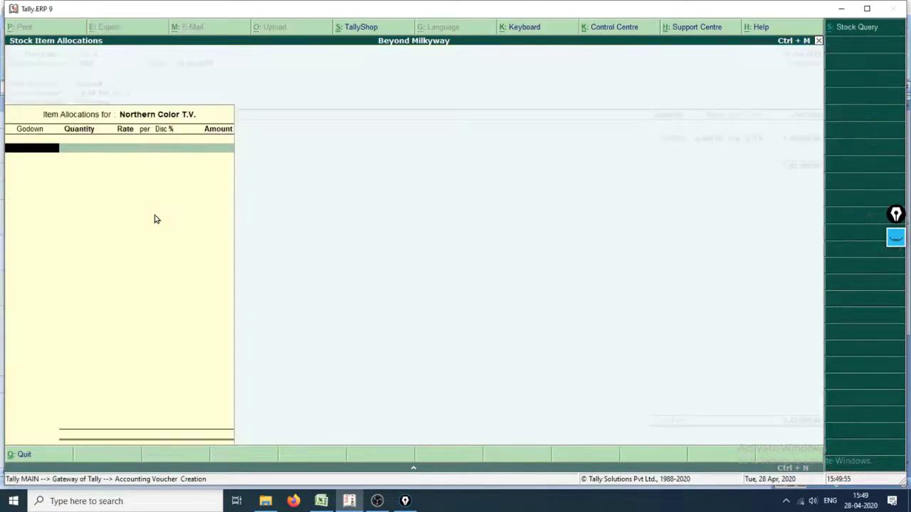
pyautogui.hotkey('alt', 'Tab')
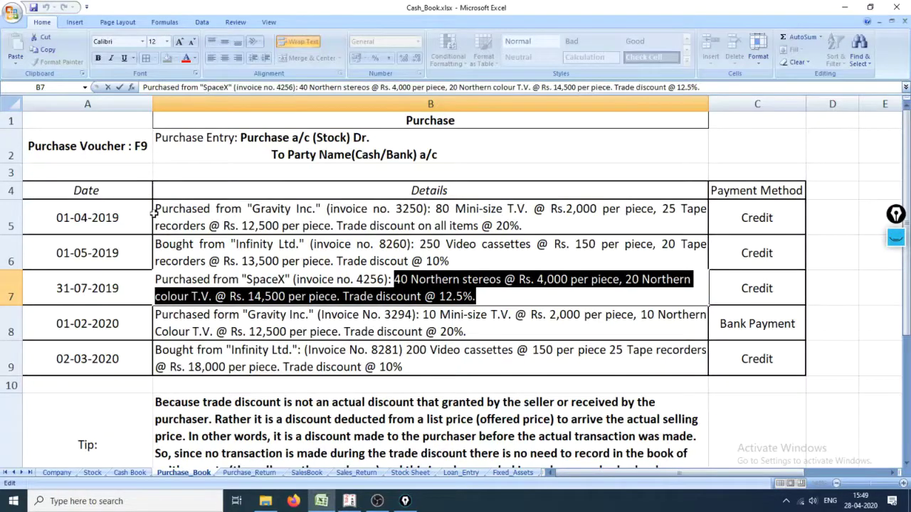
pyautogui.hotkey('alt', 'Tab')
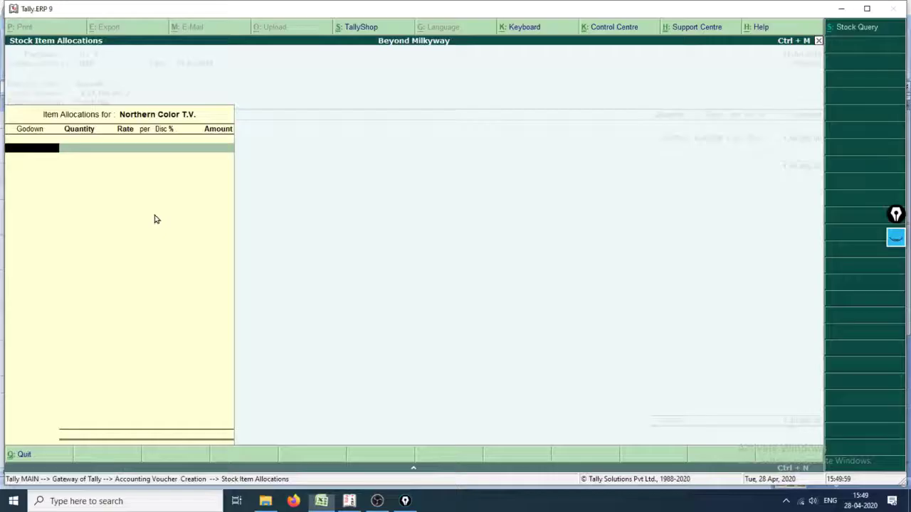
pyautogui.write('S')
pyautogui.press('Return')
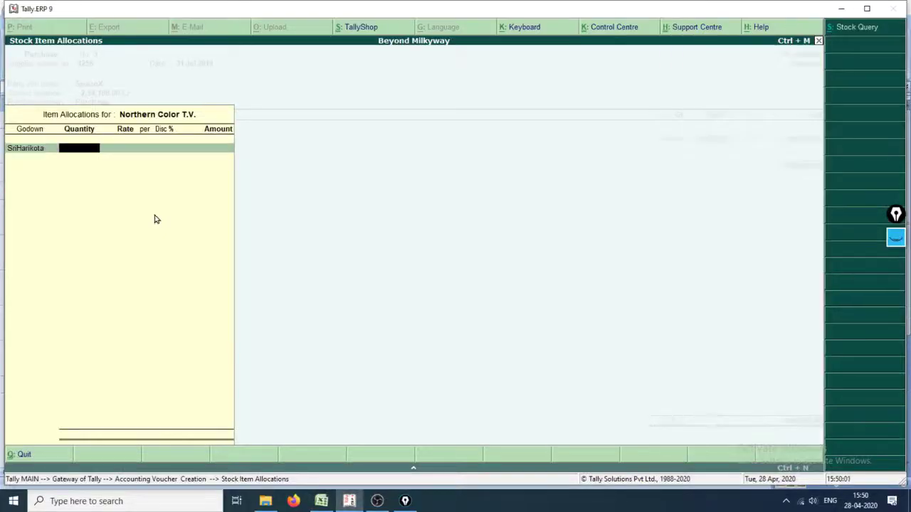
# Look up the Northern Color T.V. quantity in Excel, and allocate 20 Pcs. at a rate of 14,500 in Tally
pyautogui.hotkey('alt', 'Tab')
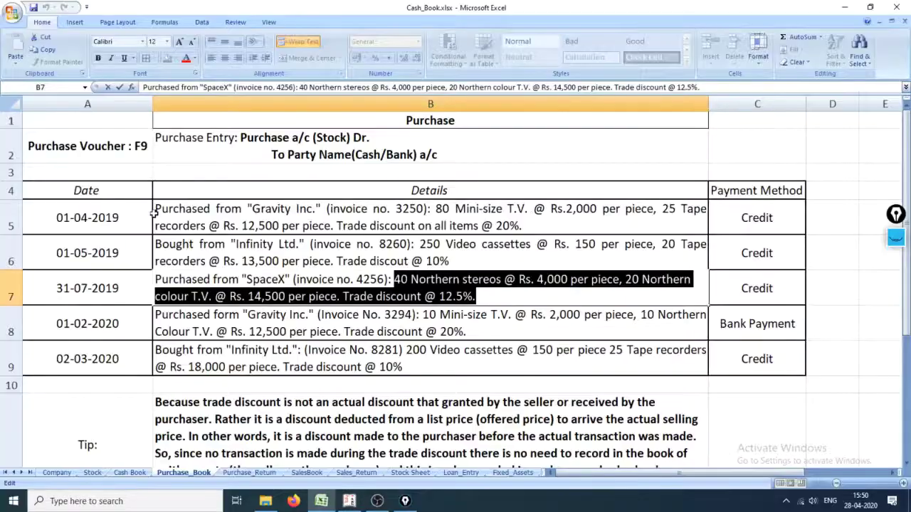
pyautogui.hotkey('alt', 'Tab')
pyautogui.write('20')
pyautogui.press('Return')
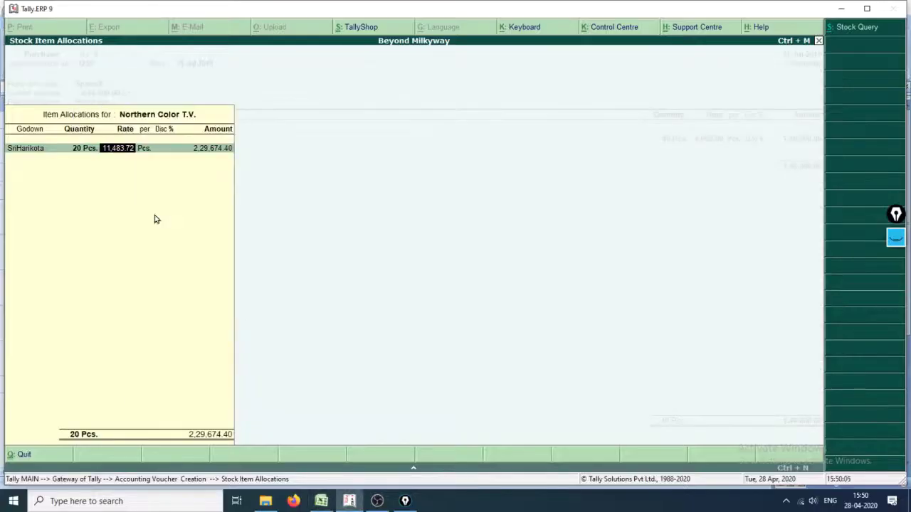
pyautogui.write('1')
pyautogui.write('4,500')
pyautogui.press('Return')
# Check the SpaceX trade discount in Excel, enter 12.5% for Northern Color T.V. in Tally and accept the item allocation
pyautogui.hotkey('alt', 'Tab')
pyautogui.hotkey('alt', 'Tab')
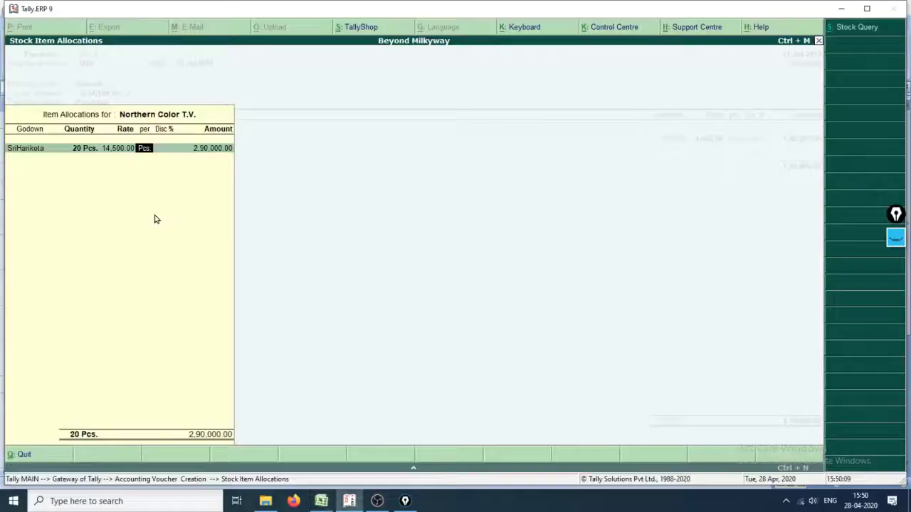
pyautogui.press('Return')
pyautogui.write('12')
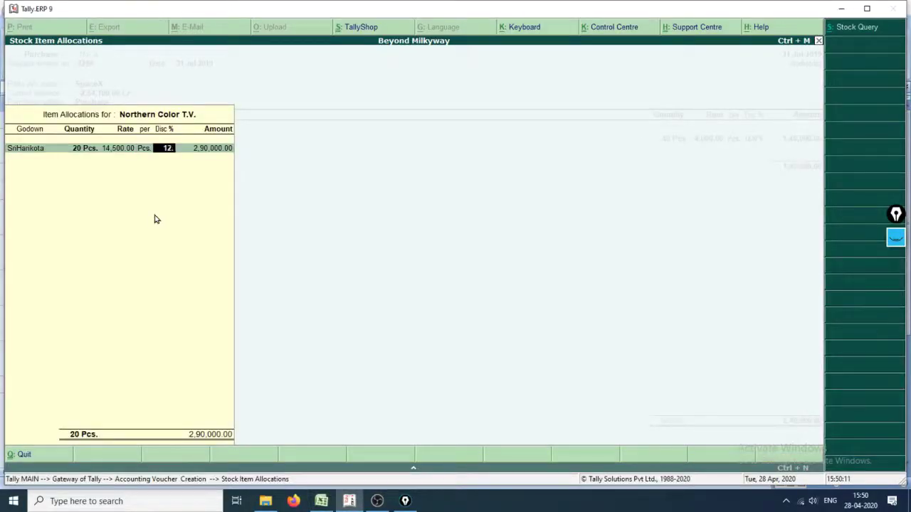
pyautogui.write('.5')
pyautogui.press('Return')
pyautogui.press('Return')
pyautogui.press('Return')
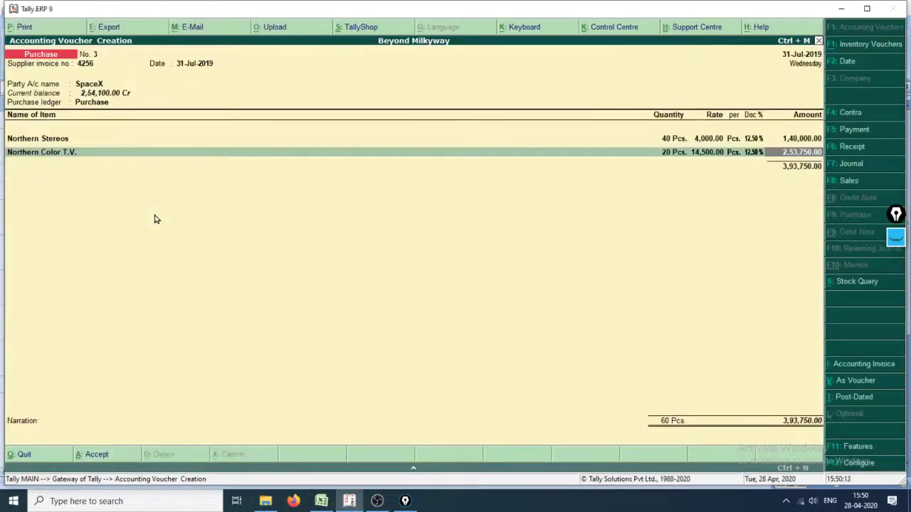
# End the item list, enter the narration "Purchaed from spacex" and save the SpaceX purchase voucher
pyautogui.press('Return')
pyautogui.press('Return')
pyautogui.press('Return')
pyautogui.press('Return')
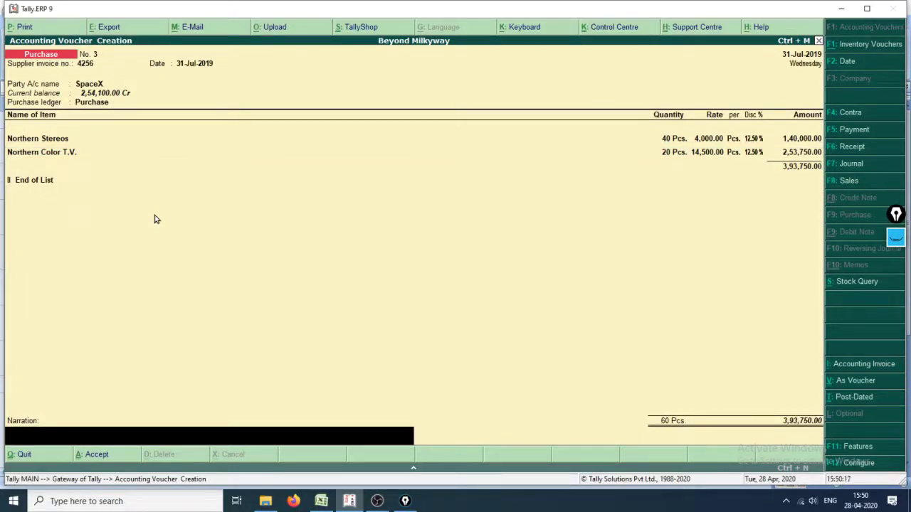
pyautogui.write('Purchaed from spacex')
pyautogui.press('Return')
pyautogui.press('Return')
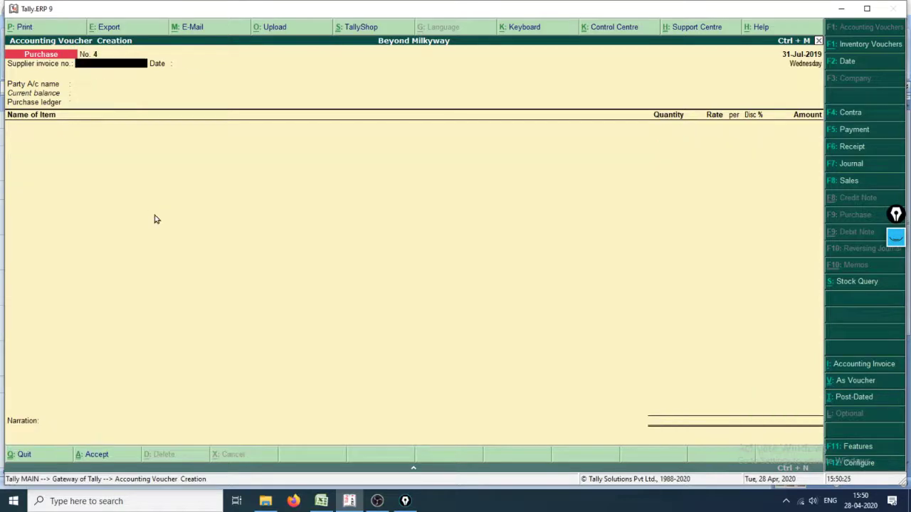
# Review the Purchase_Book rows in Excel, examining the details and payment methods of the 01-02-2020 and 02-03-2020 purchases
pyautogui.hotkey('alt', 'Tab')
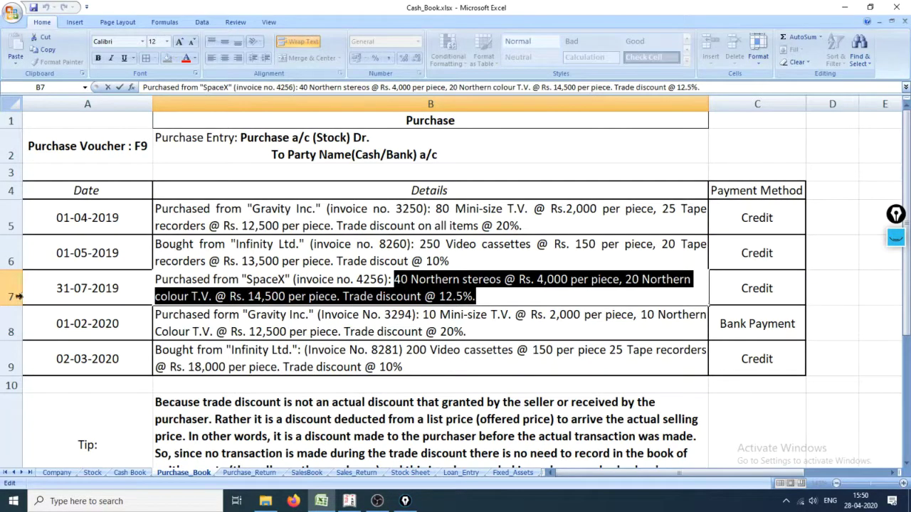
pyautogui.moveTo(10, 217); pyautogui.dragTo(10, 285)
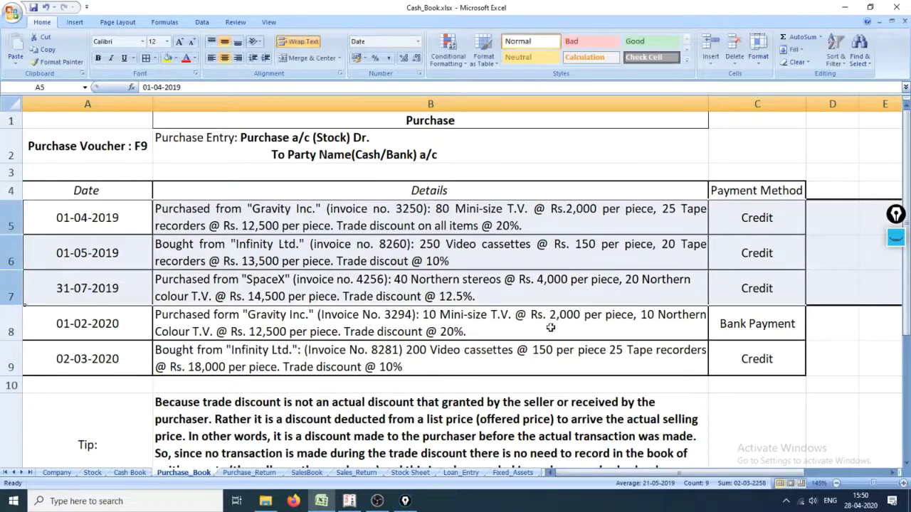
pyautogui.click(11, 367)
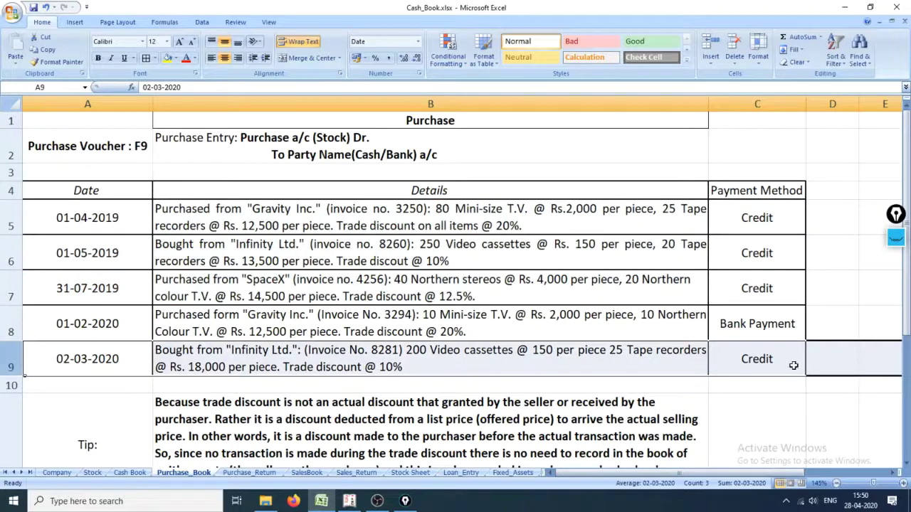
pyautogui.click(766, 369)
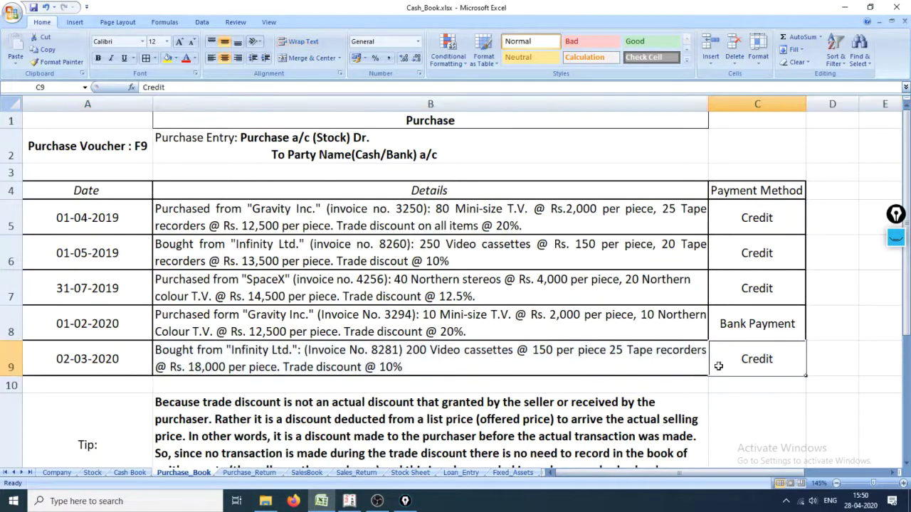
pyautogui.moveTo(16, 323); pyautogui.dragTo(12, 359)
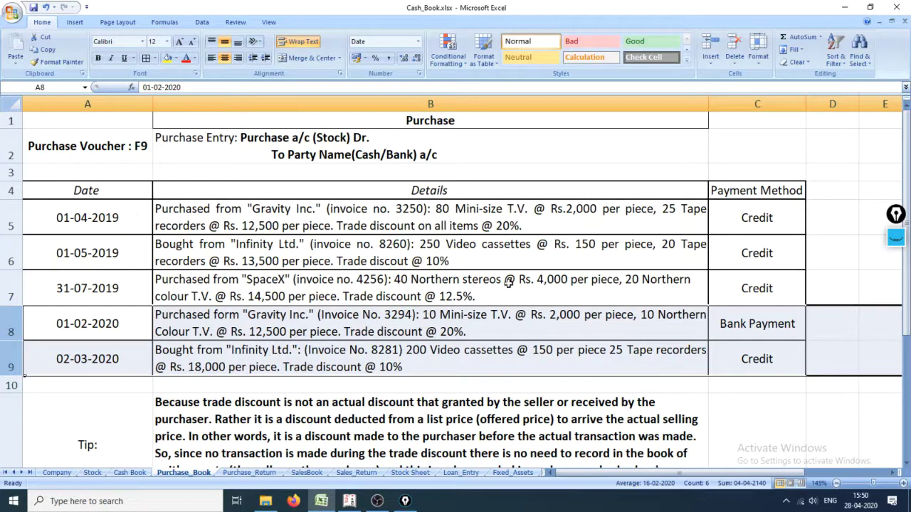
pyautogui.click(211, 318)
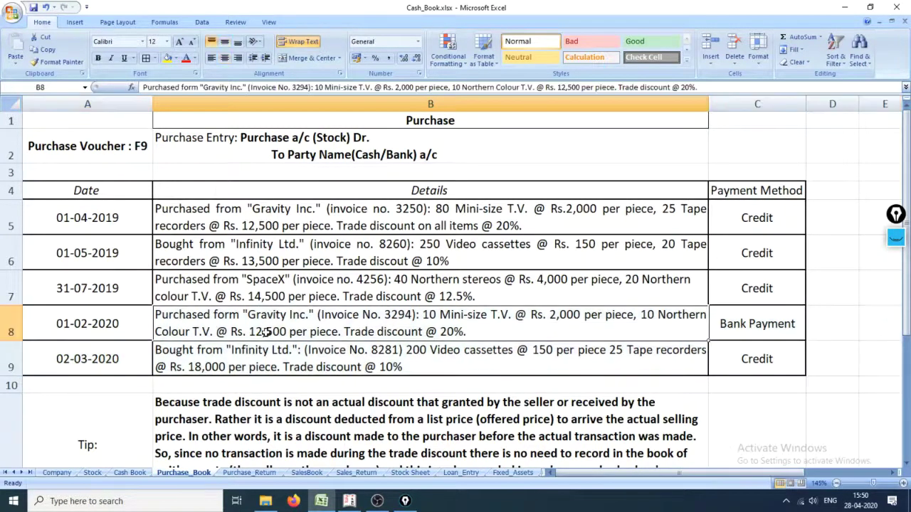
pyautogui.click(763, 327)
pyautogui.click(93, 325)
pyautogui.click(80, 356)
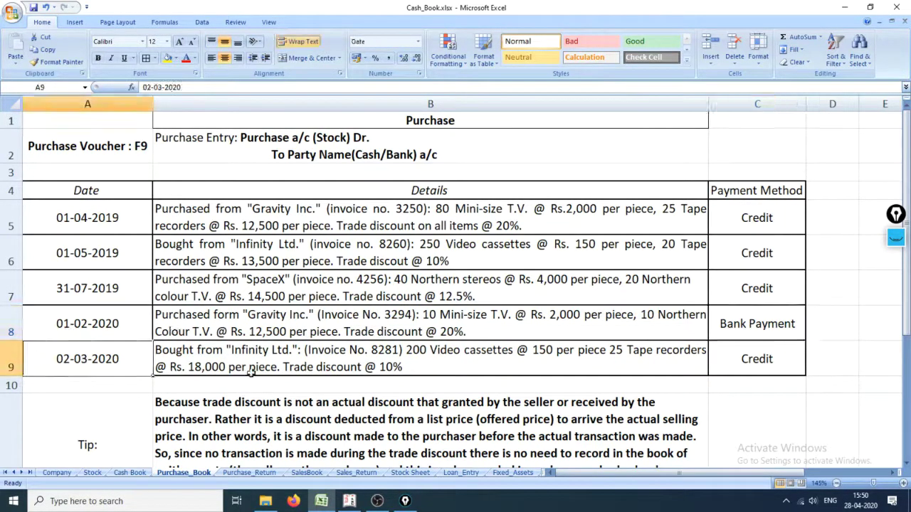
pyautogui.click(293, 376)
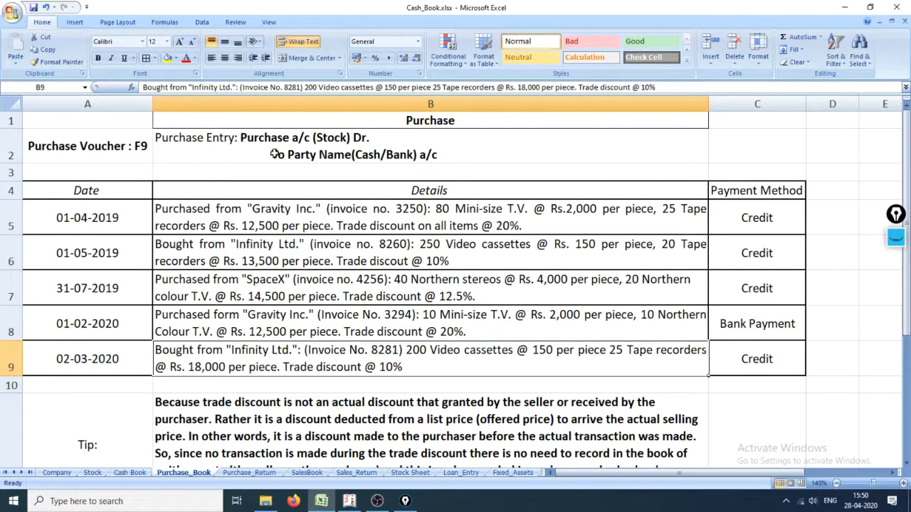
pyautogui.click(745, 325)
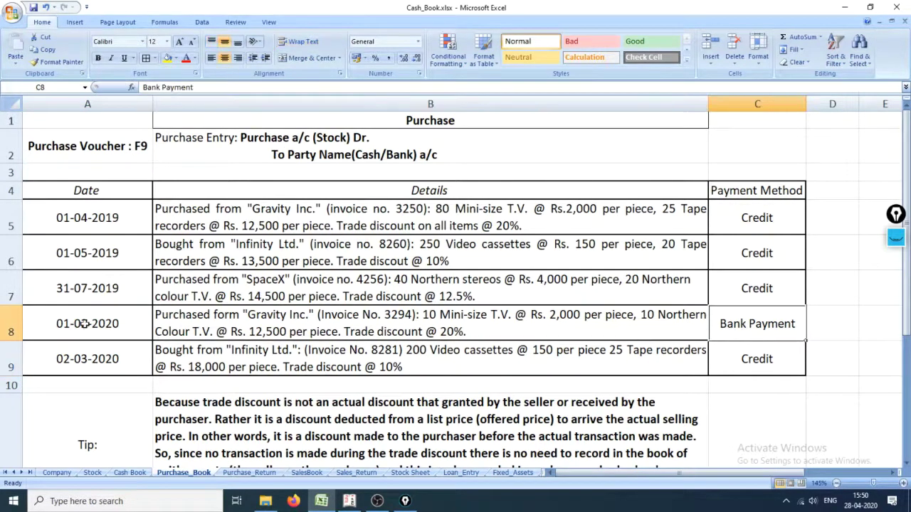
pyautogui.click(10, 323)
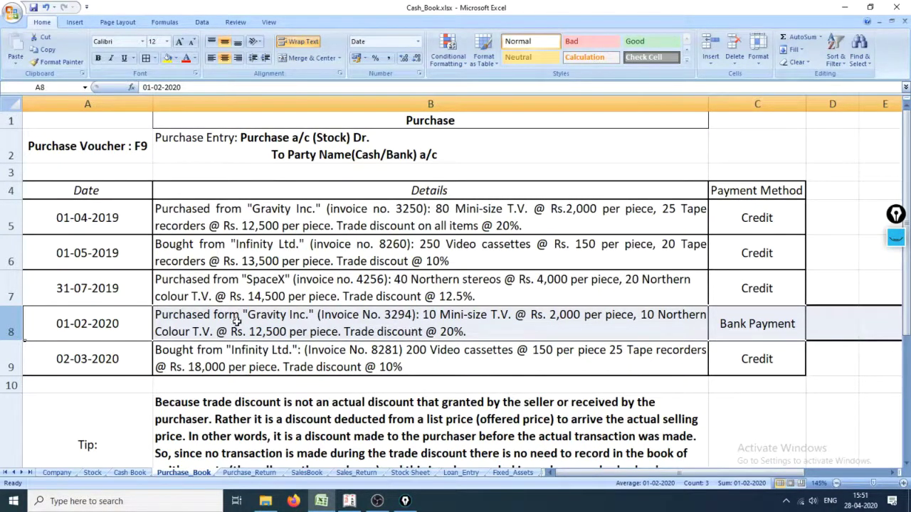
pyautogui.click(12, 363)
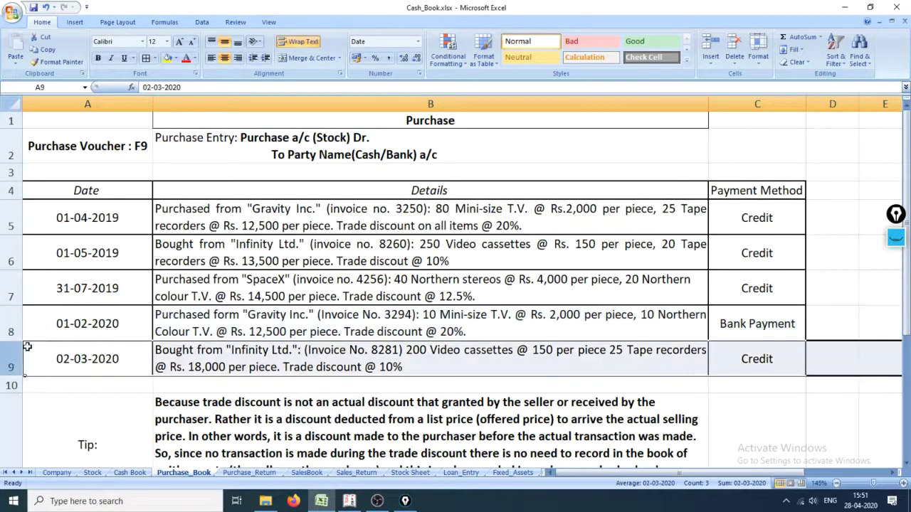
pyautogui.click(10, 328)
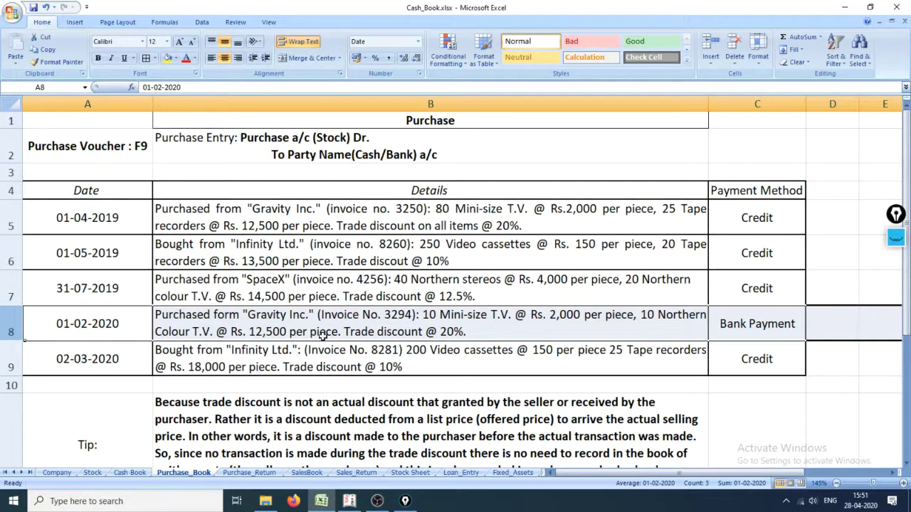
# Look up the Gravity Inc. invoice number in cell B8 of Excel, and enter 3294 as the supplier invoice number in Tally
pyautogui.hotkey('alt', 'Tab')
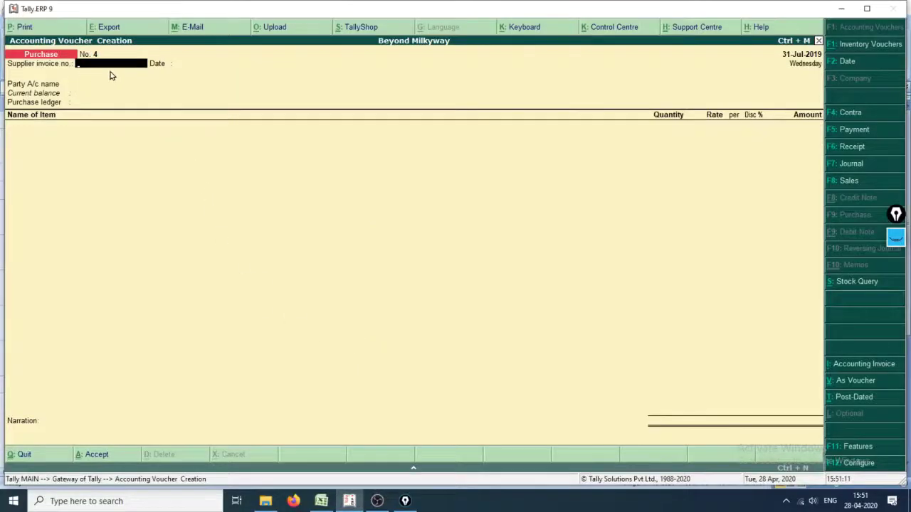
pyautogui.hotkey('alt', 'Tab')
pyautogui.doubleClick(413, 320)
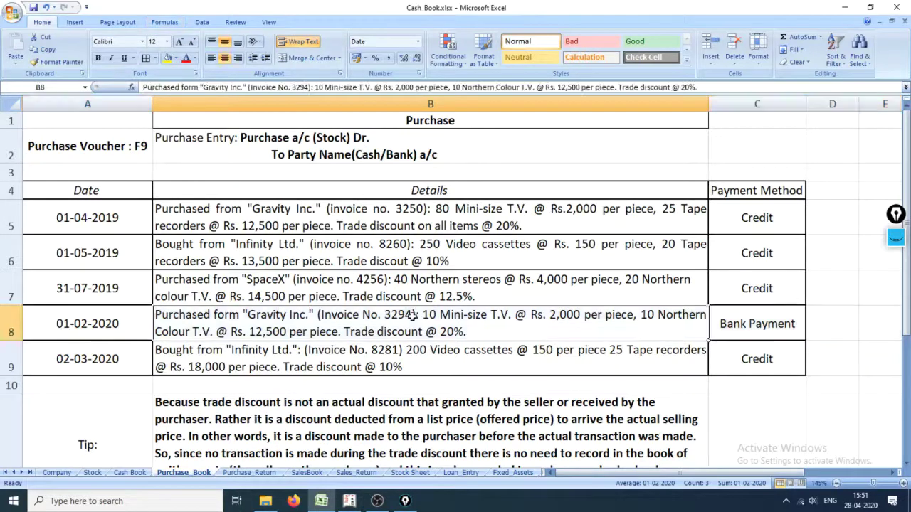
pyautogui.moveTo(412, 318); pyautogui.dragTo(381, 316)
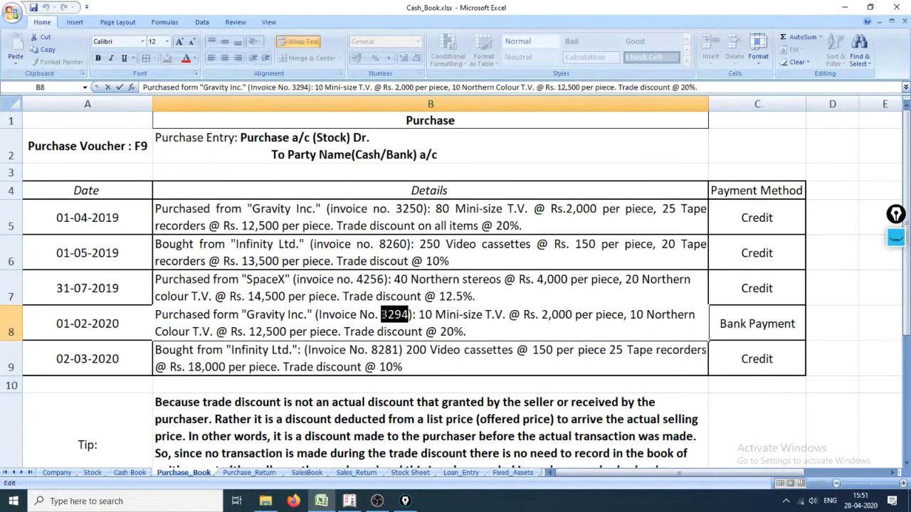
pyautogui.hotkey('alt', 'Tab')
pyautogui.write('3294')
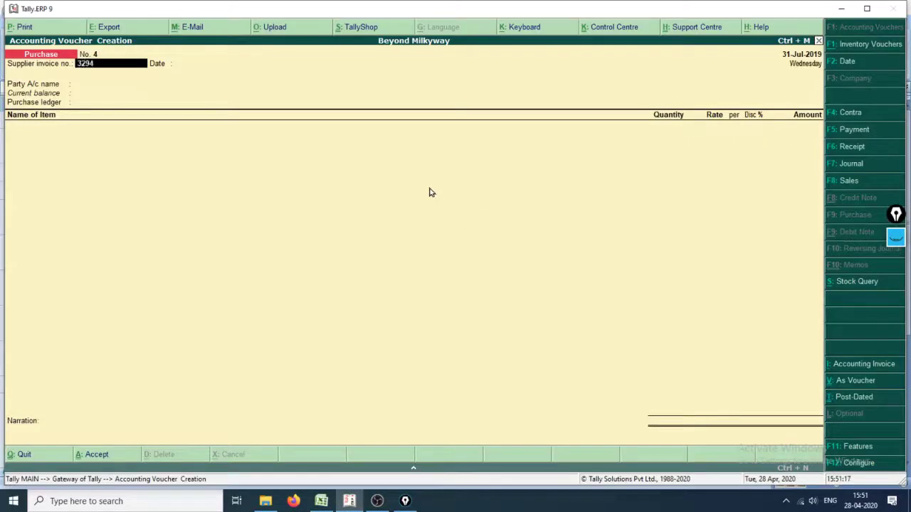
pyautogui.press('Return')
# Check the date of the Gravity Inc. purchase in Excel, and change the Tally voucher date to 1.2.20
pyautogui.hotkey('alt', 'Tab')
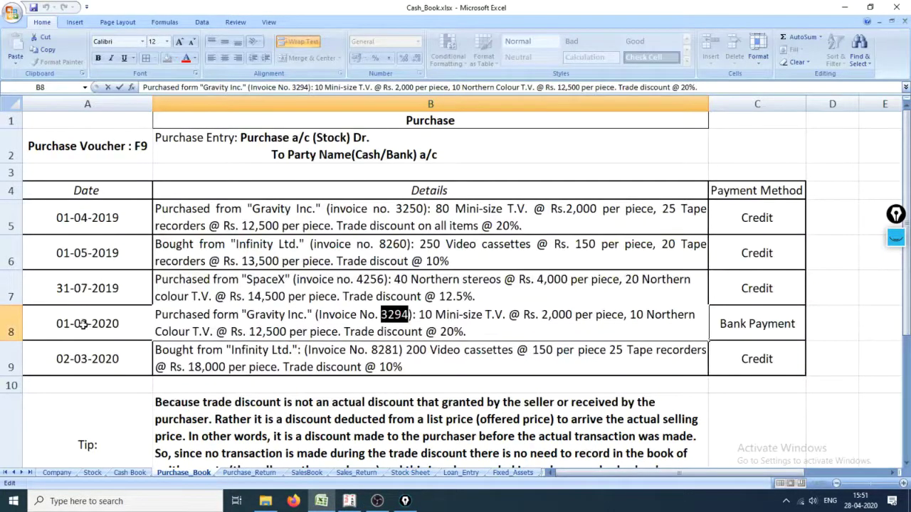
pyautogui.hotkey('alt', 'Tab')
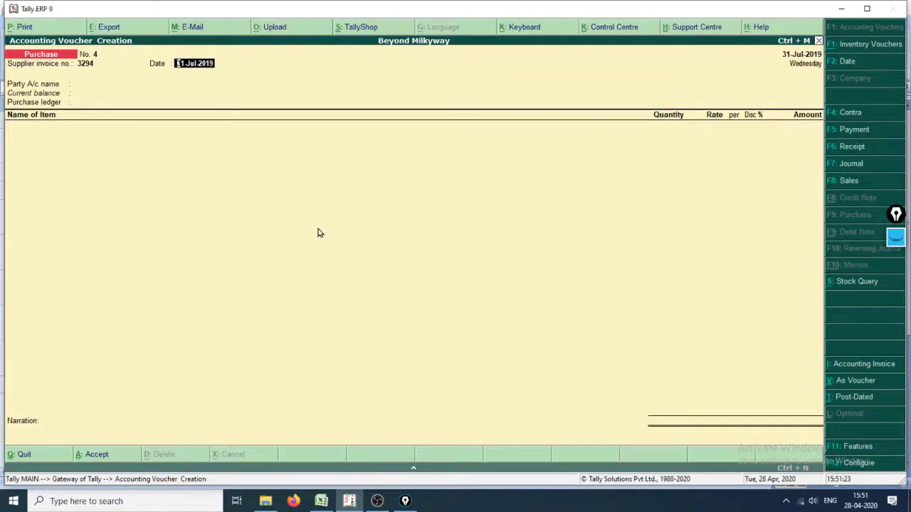
pyautogui.press('F2')
pyautogui.write('1.2.20')
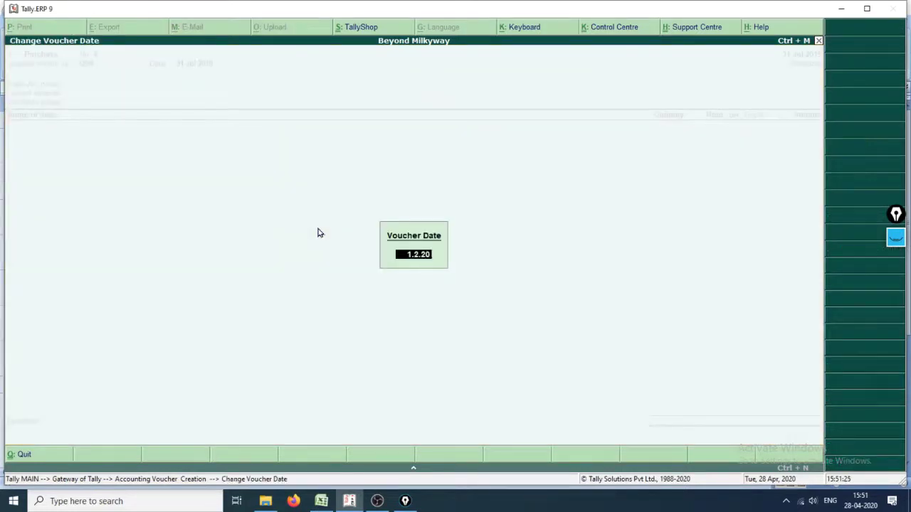
pyautogui.write('0')
pyautogui.press('BackSpace')
pyautogui.press('Return')
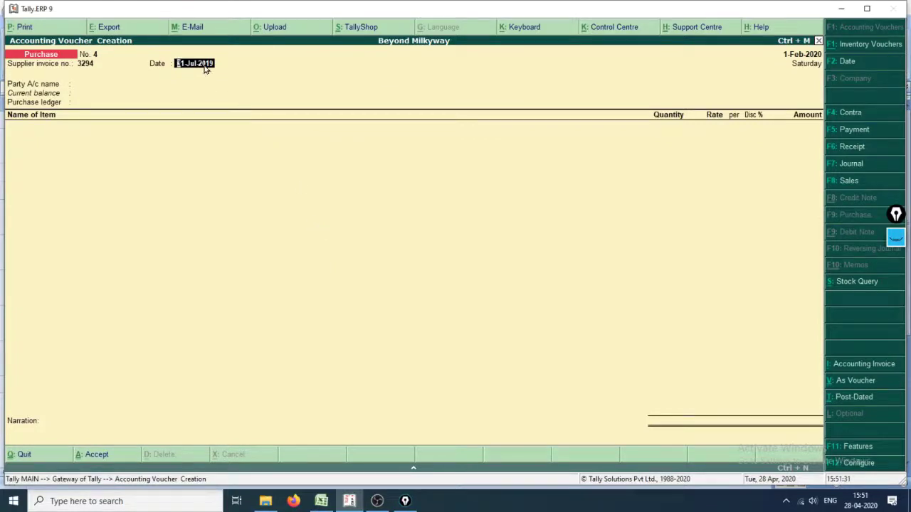
# Set the supplier invoice date to 1.2.20, and check the party details of the purchase in Excel before returning to Tally
pyautogui.write('1.2.20')
pyautogui.press('Return')
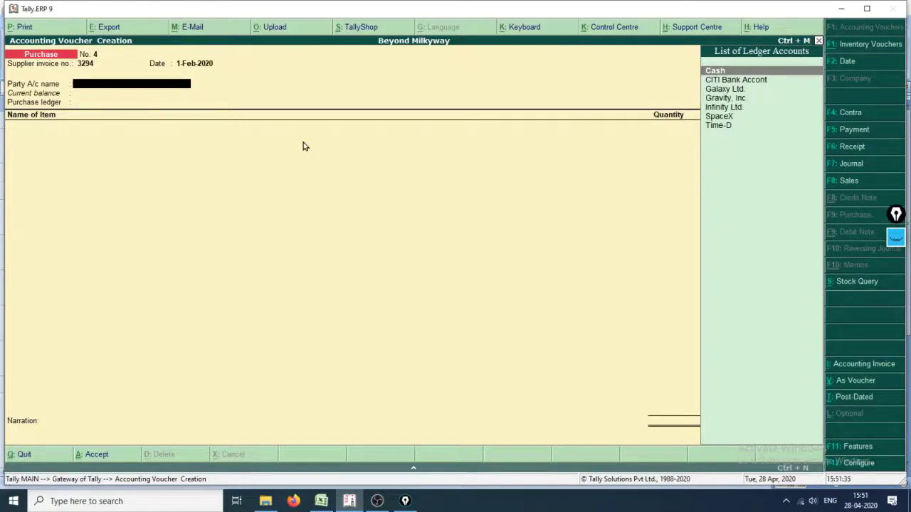
pyautogui.hotkey('alt', 'Tab')
pyautogui.hotkey('alt', 'Tab')
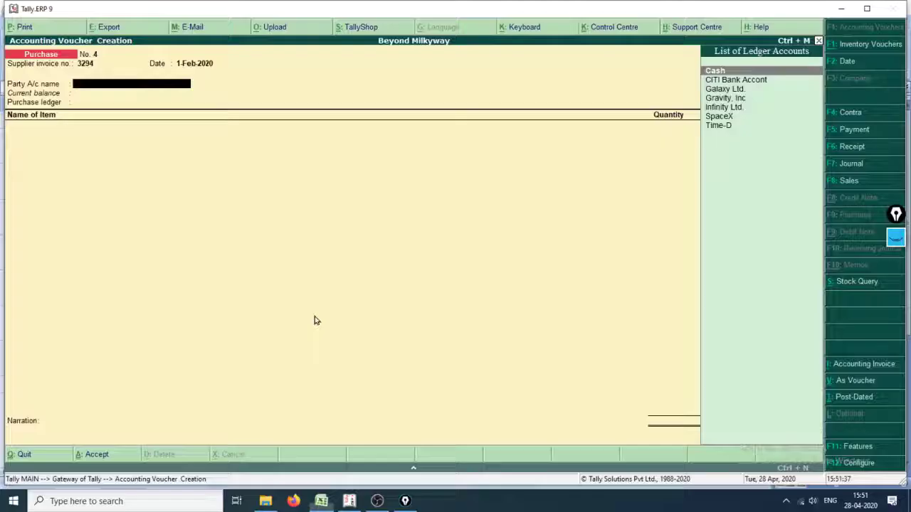
pyautogui.click(736, 101)
pyautogui.click(736, 101)
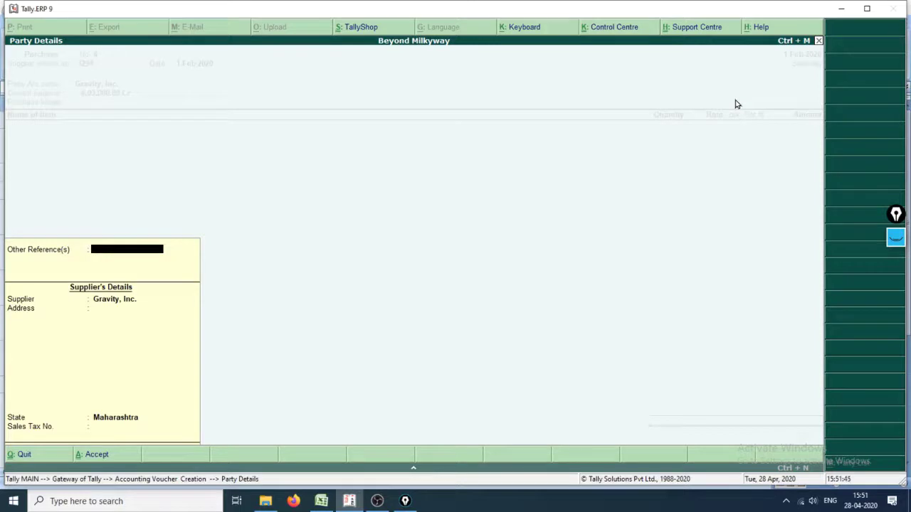
pyautogui.press('Escape')
pyautogui.press('y')
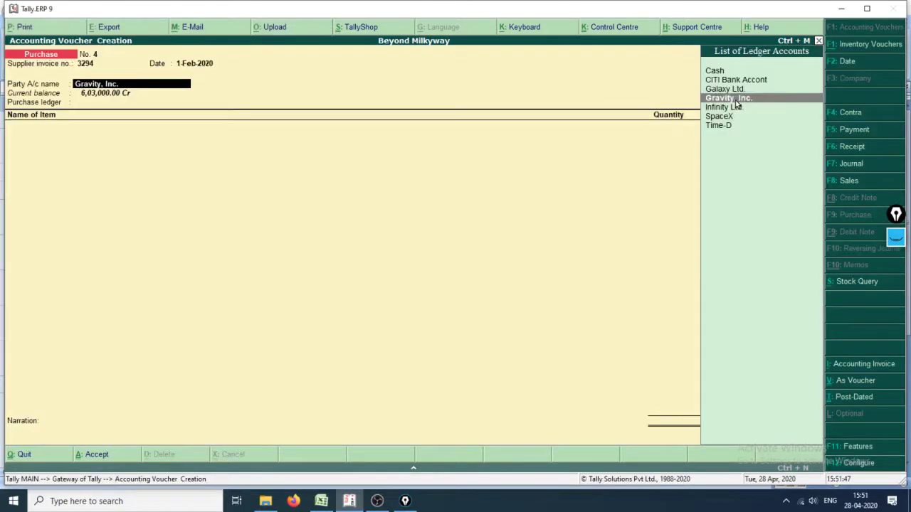
# Choose CITI Bank Accont as the voucher's party account and enter Gravity, Inc as the supplier name in the party details
pyautogui.press('Up')
pyautogui.press('Up')
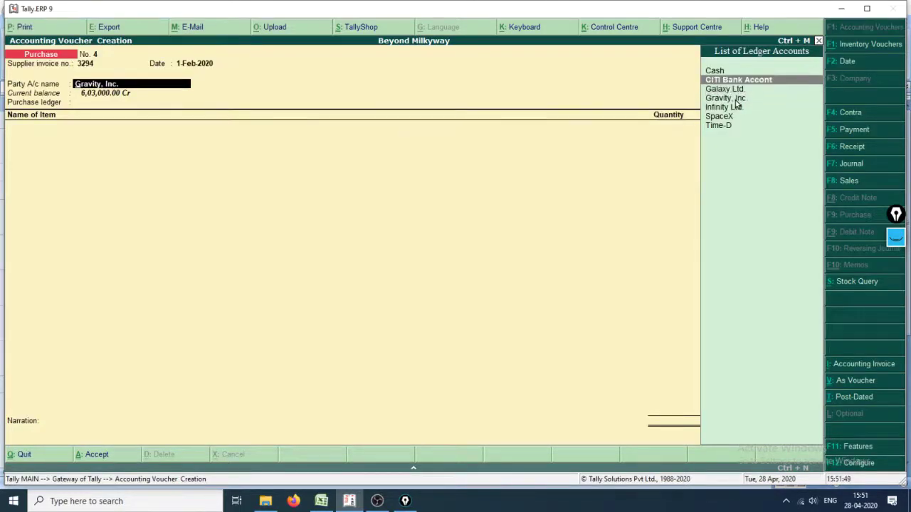
pyautogui.press('Return')
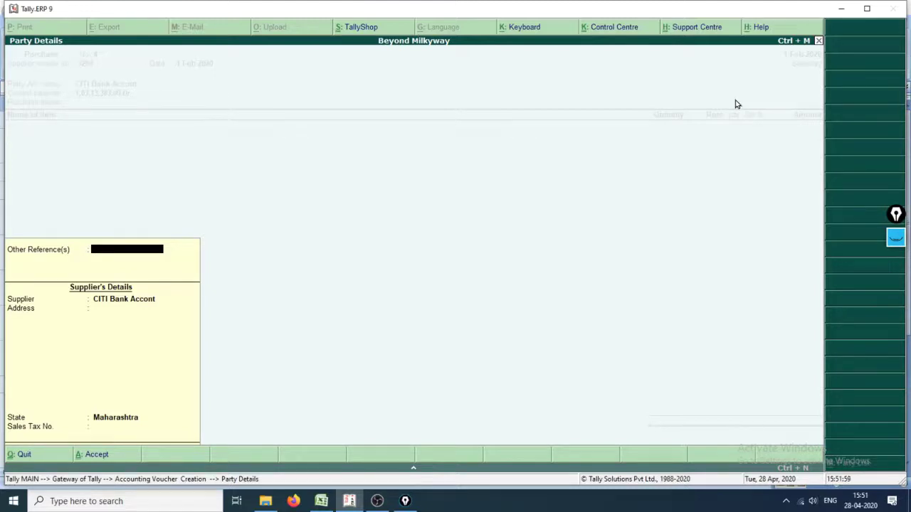
pyautogui.press('Return')
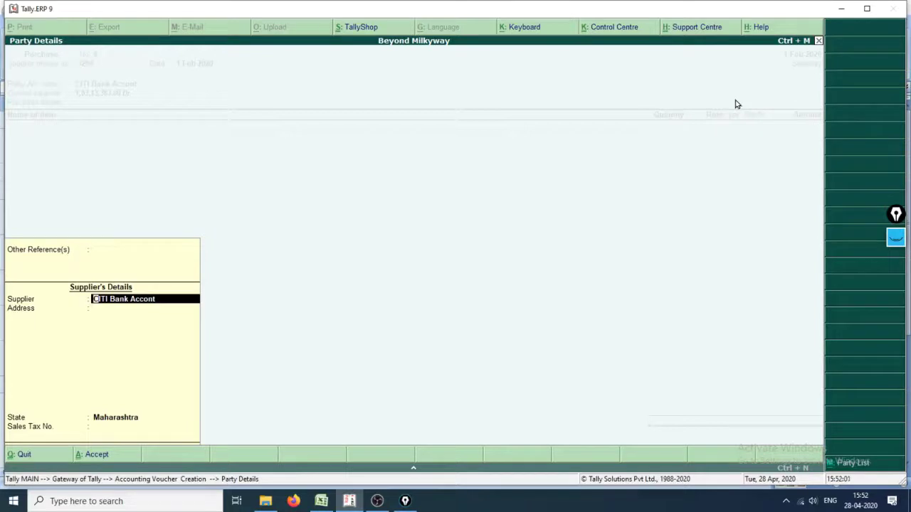
pyautogui.write('Gravity, Inc')
pyautogui.press('Return')
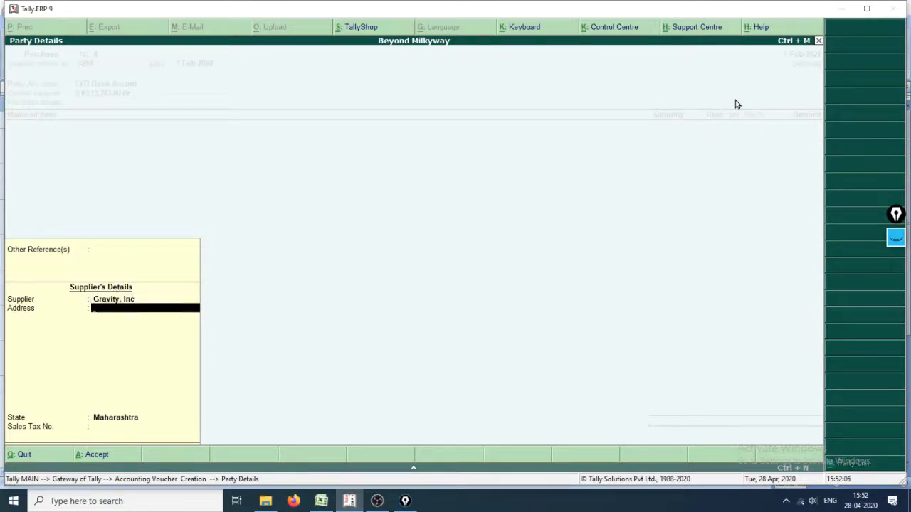
# Enter Lakshdweep as the supplier's address in the party details
pyautogui.write('La')
pyautogui.press('BackSpace')
pyautogui.press('BackSpace')
pyautogui.press('BackSpace')
pyautogui.press('BackSpace')
pyautogui.press('BackSpace')
pyautogui.write('kshdweep')
pyautogui.press('Return')
pyautogui.press('Return')
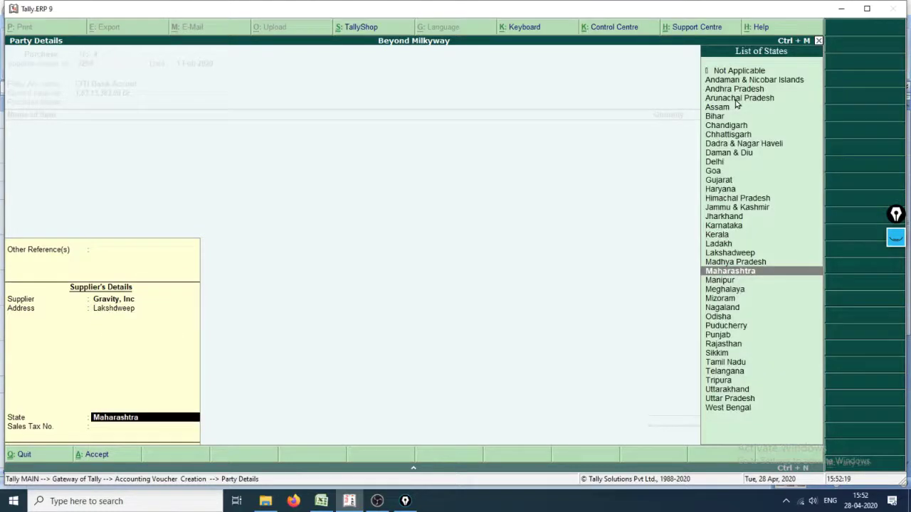
# Set the supplier's state to Lakshadweep, enter the sales tax number, and complete the party details
pyautogui.press('Up')
pyautogui.press('Up')
pyautogui.press('Return')
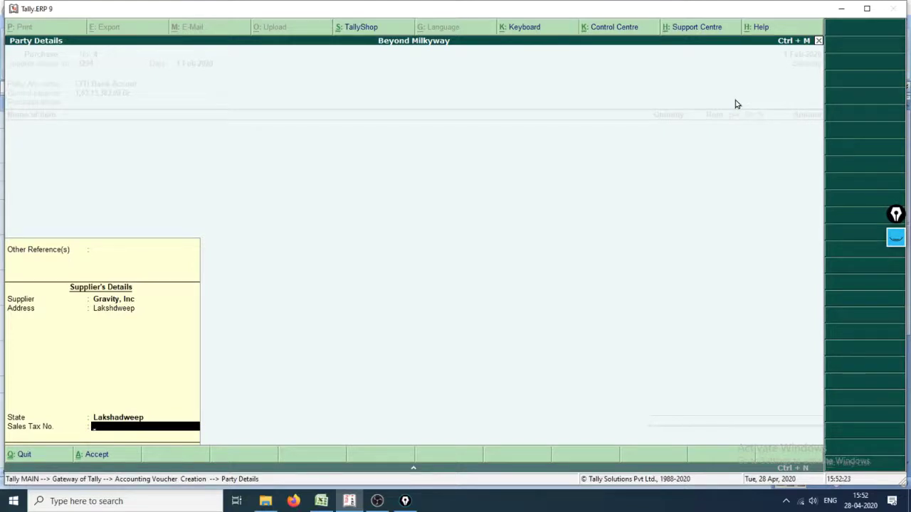
pyautogui.write('123456789')
pyautogui.press('Return')
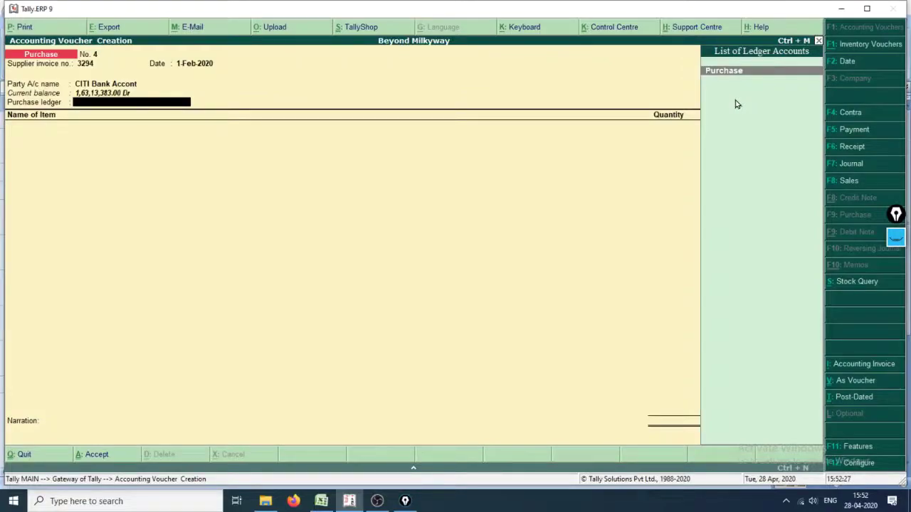
# Select Purchase as the purchase ledger, and review the items and trade discount in cell B8 of Excel before returning to Tally
pyautogui.press('Return')
pyautogui.hotkey('alt', 'Tab')
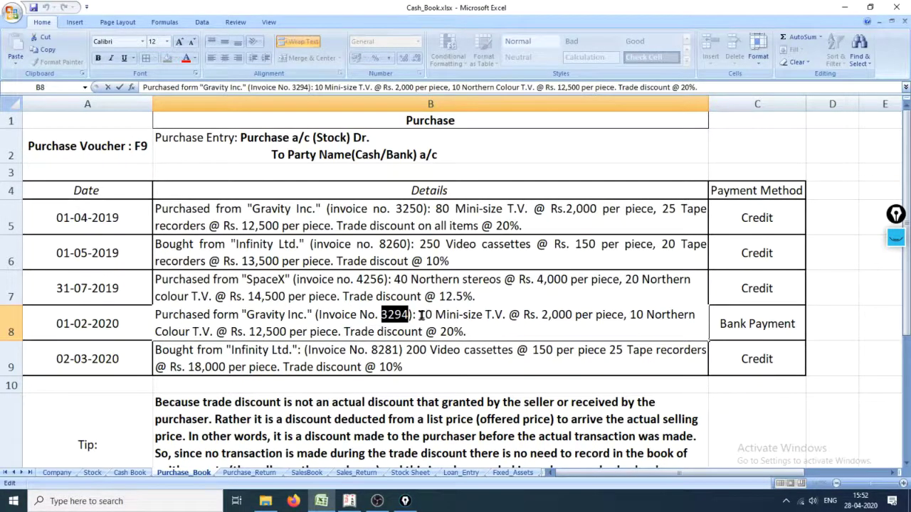
pyautogui.moveTo(418, 315); pyautogui.dragTo(359, 332)
pyautogui.hotkey('alt', 'Tab')
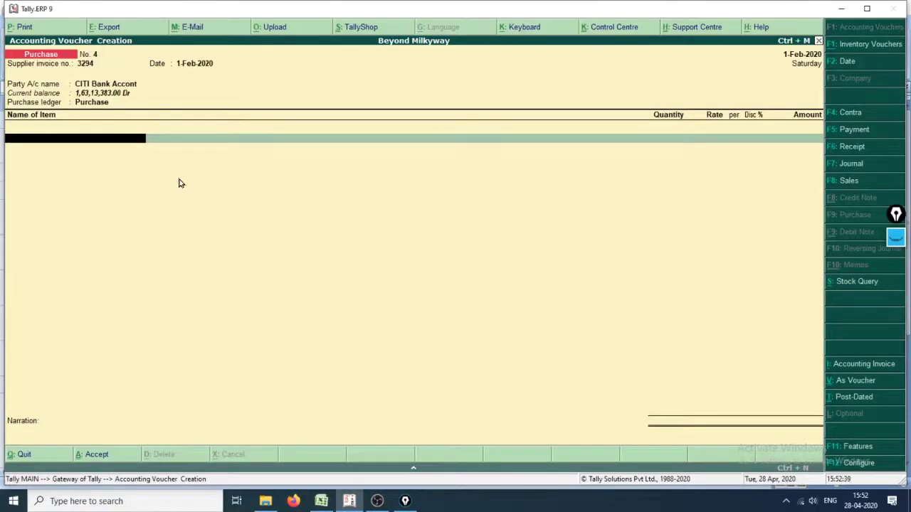
# Add Mini Size T.V. to the voucher, allocating a quantity of 10 pieces to the SriHarikota godown
pyautogui.write('m')
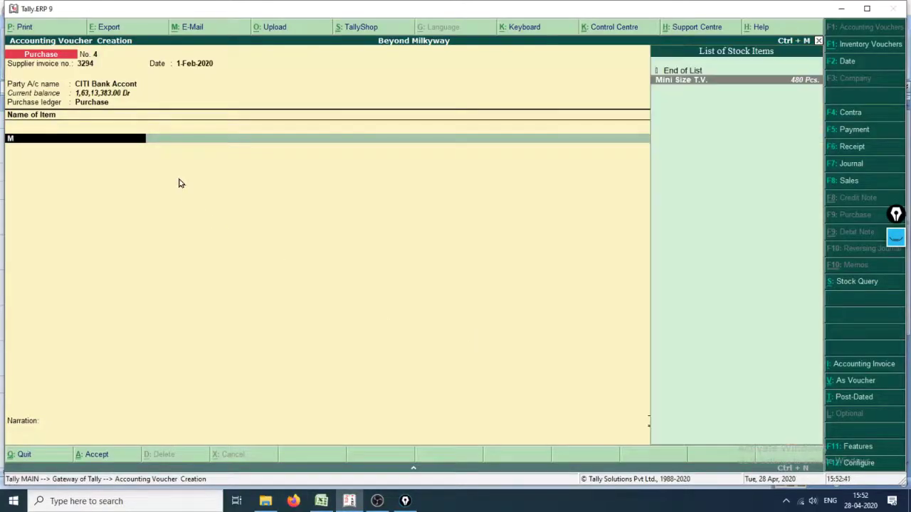
pyautogui.press('Return')
pyautogui.write('s')
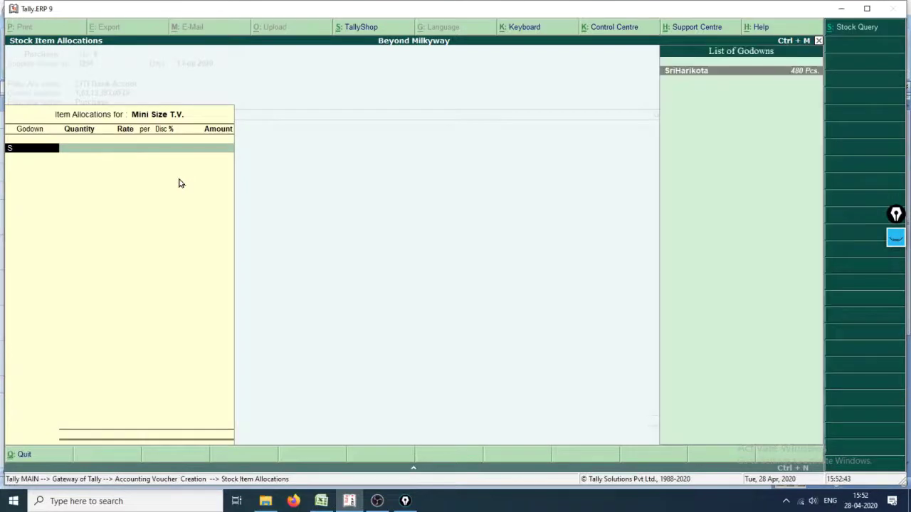
pyautogui.press('Return')
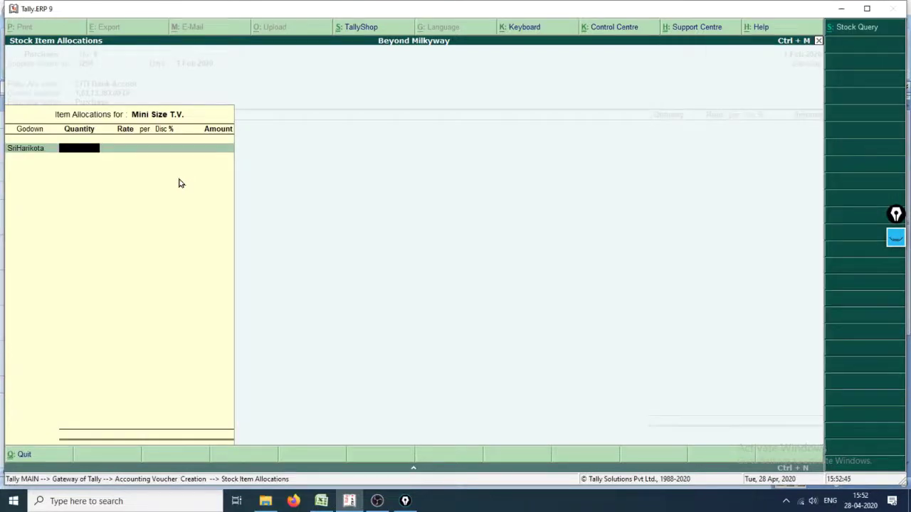
pyautogui.hotkey('alt', 'Tab')
pyautogui.hotkey('alt', 'Tab')
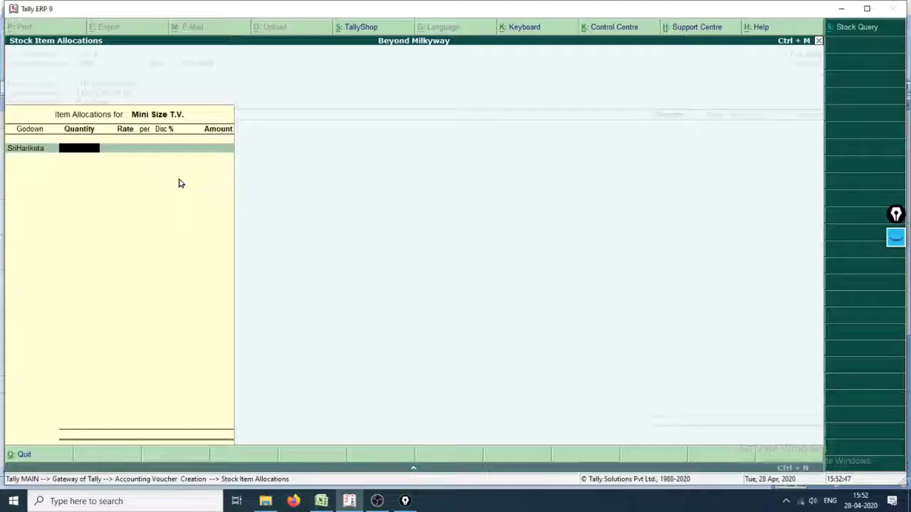
pyautogui.write('10')
pyautogui.press('Return')
# Check the Mini-size T.V. rate in Excel and accept 2,000 per piece in the Tally item allocation
pyautogui.hotkey('alt', 'Tab')
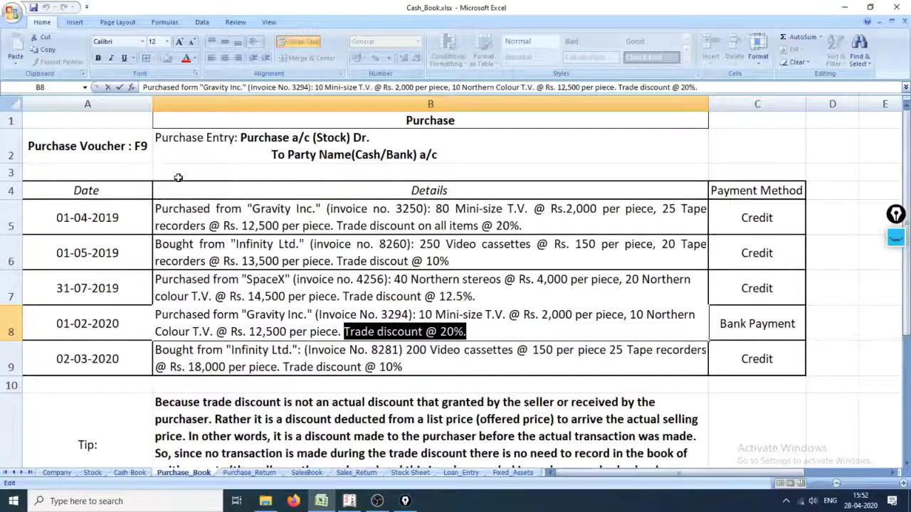
pyautogui.hotkey('alt', 'Tab')
pyautogui.press('Return')
pyautogui.press('Return')
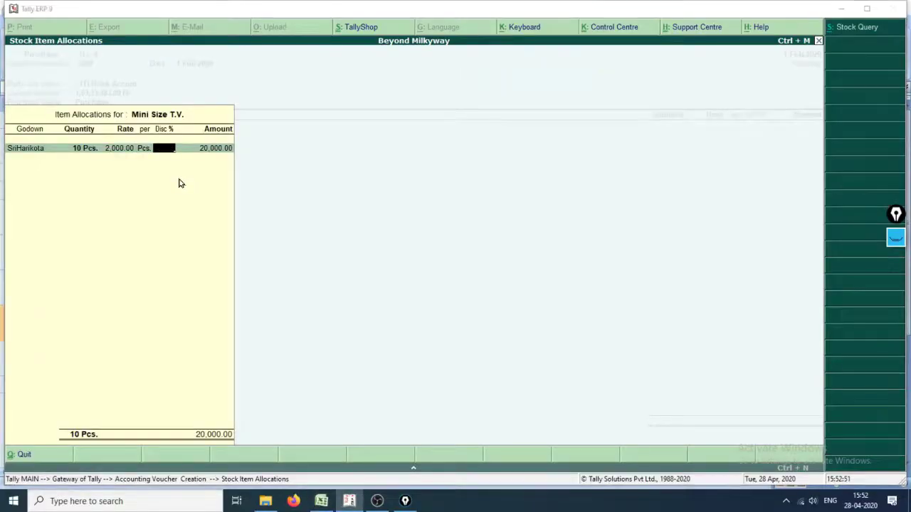
pyautogui.hotkey('alt', 'Tab')
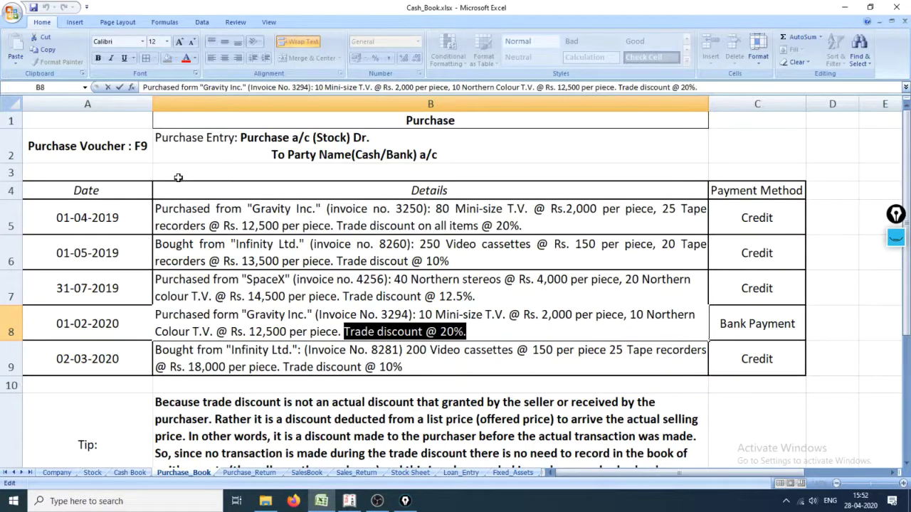
pyautogui.hotkey('alt', 'Tab')
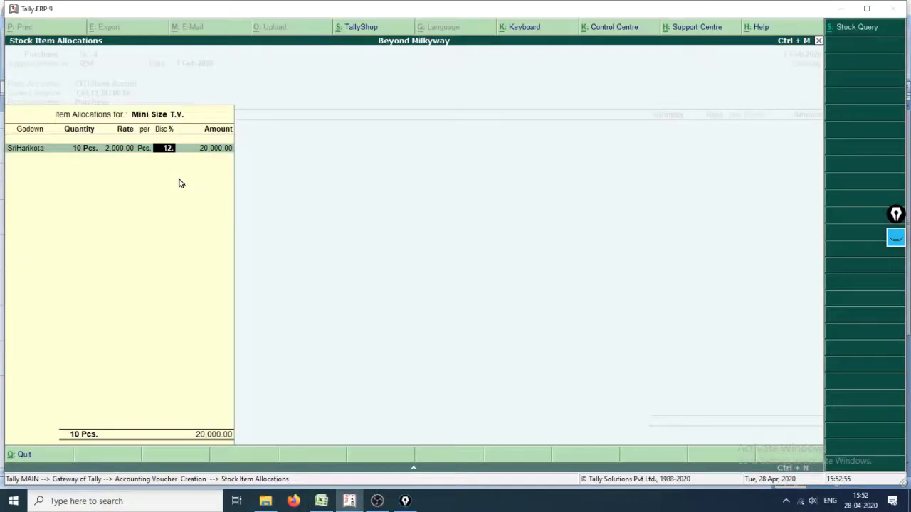
pyautogui.press('Return')
# Recheck the trade discount in Excel, set the Mini Size T.V. discount to 20% in Tally, and complete the item allocation
pyautogui.hotkey('alt', 'Tab')
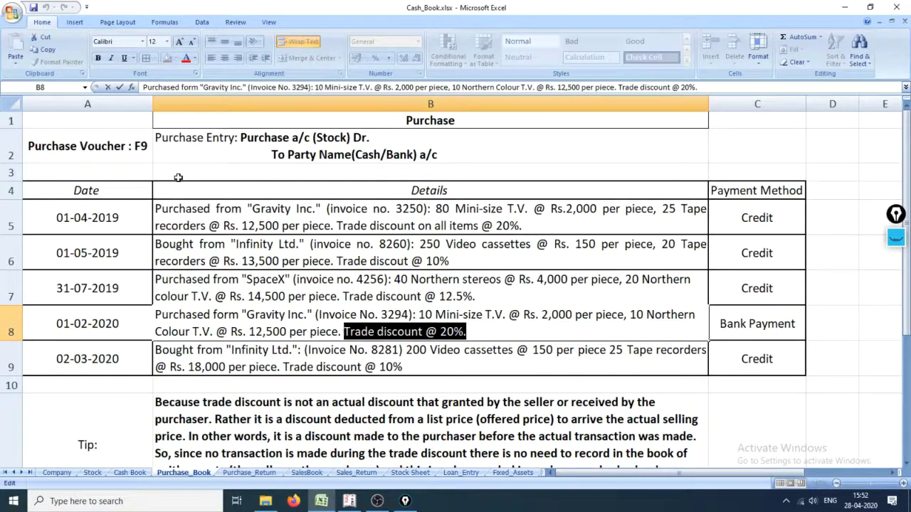
pyautogui.hotkey('alt', 'Tab')
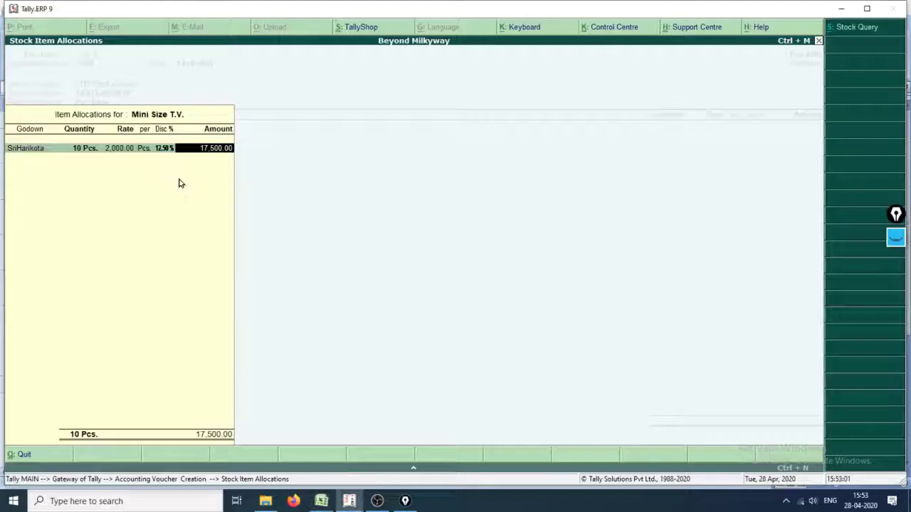
pyautogui.press('BackSpace')
pyautogui.write('20')
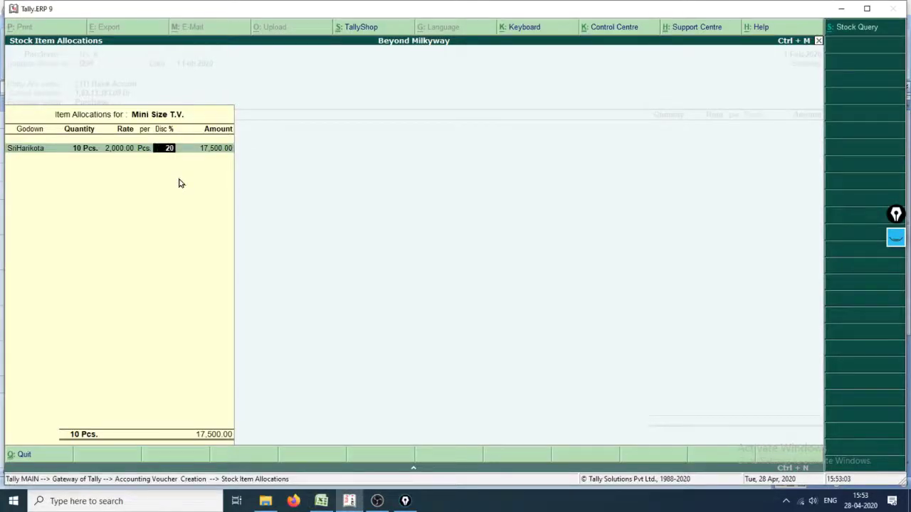
pyautogui.press('Return')
pyautogui.press('Return')
pyautogui.press('Return')
pyautogui.press('Return')
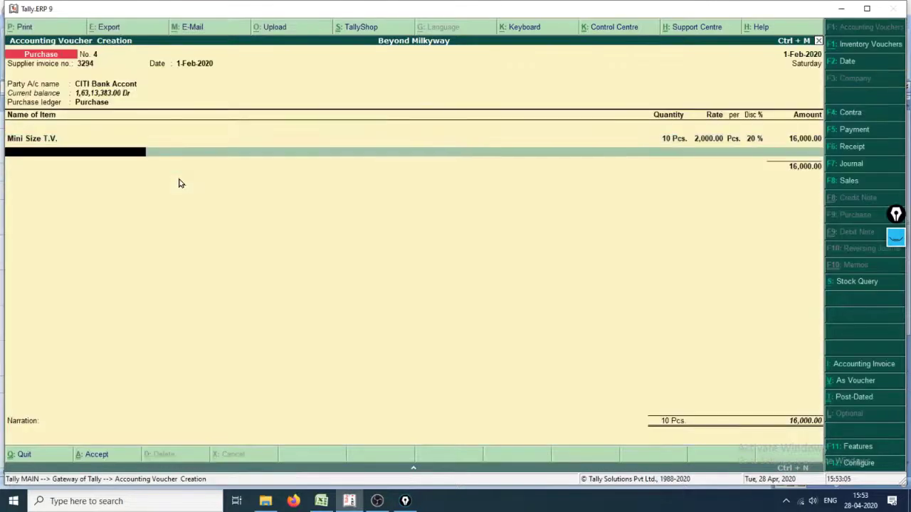
# Check the second item of the Gravity Inc. purchase in Excel, and select Northern Color T.V. as the next voucher item in Tally
pyautogui.write('Nor')
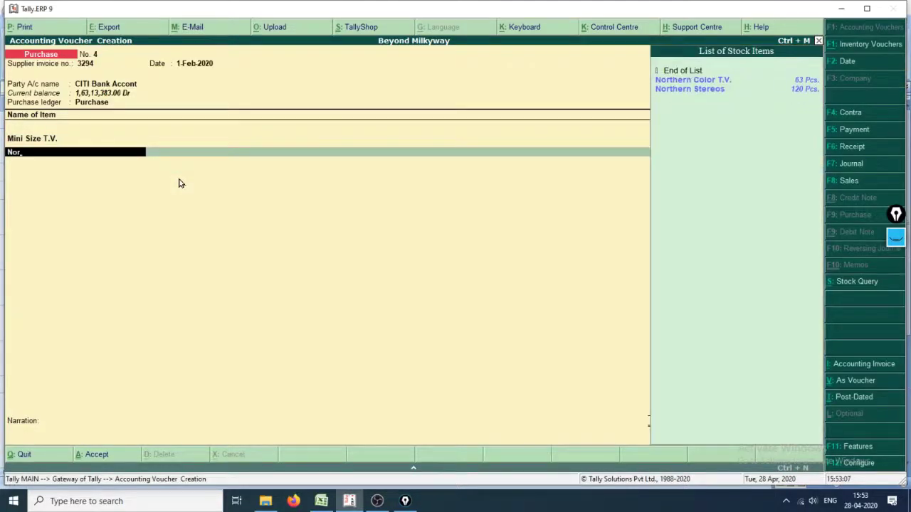
pyautogui.hotkey('alt', 'Tab')
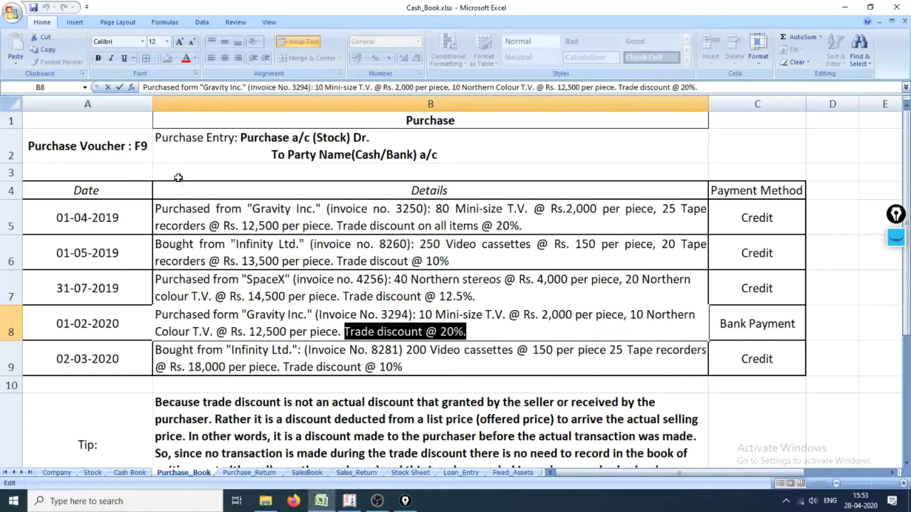
pyautogui.press('Left')
pyautogui.press('Left')
pyautogui.press('Left')
pyautogui.press('Left')
pyautogui.press('Left')
pyautogui.press('Left')
pyautogui.press('Left')
pyautogui.press('Left')
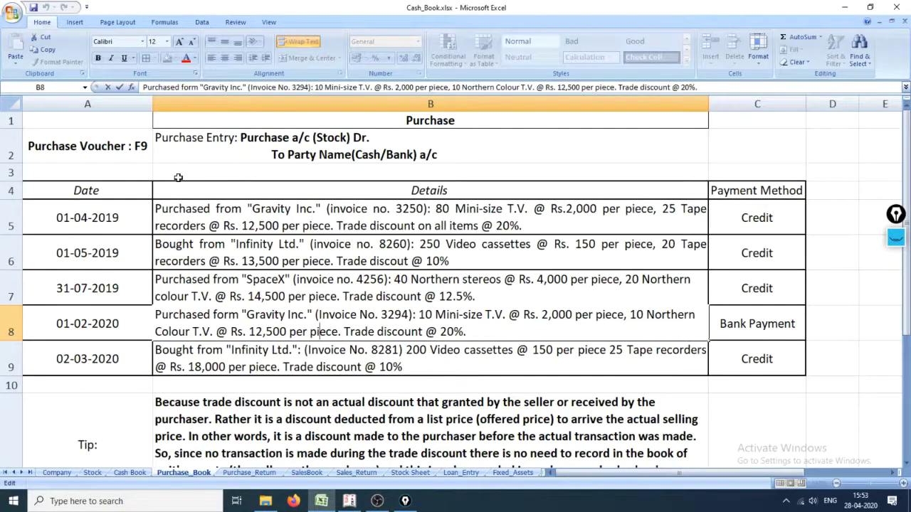
pyautogui.hotkey('alt', 'Tab')
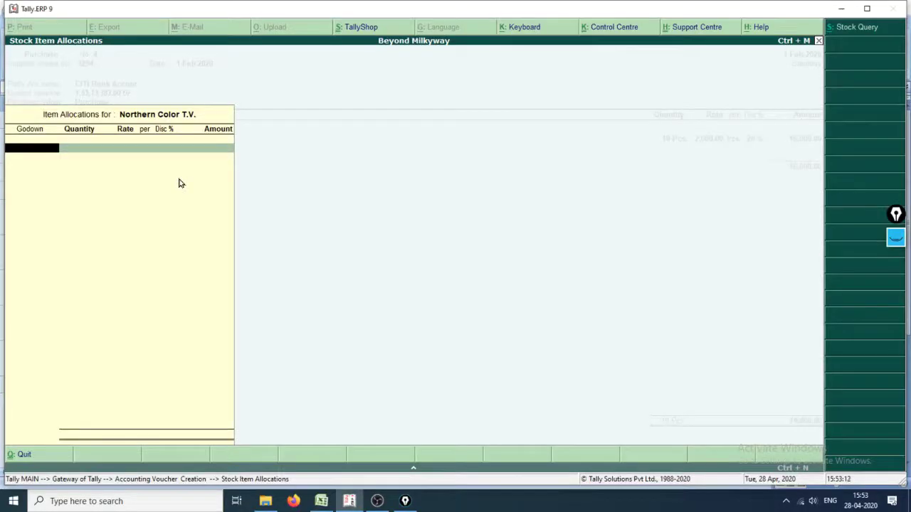
# Allocate 10 pieces of Northern Color T.V. to the SriHarikota godown at a rate of 12,500 per piece
pyautogui.write('Sr')
pyautogui.press('Return')
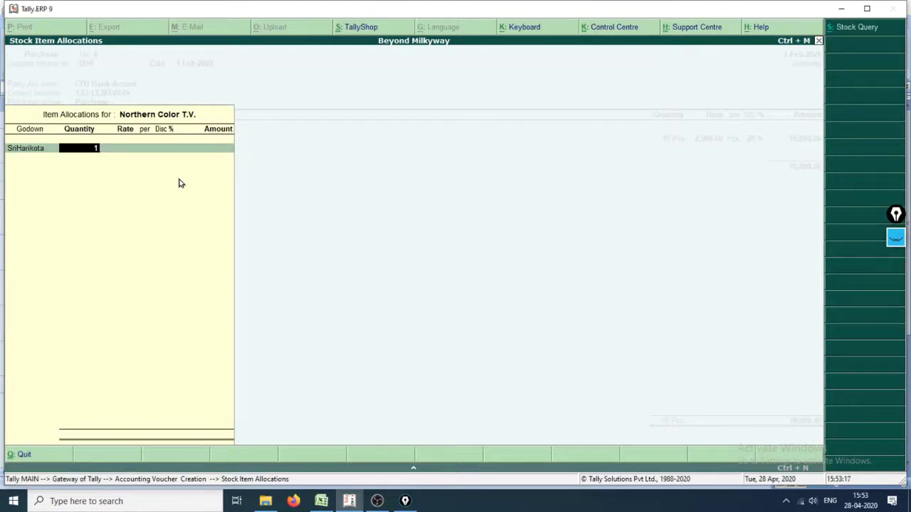
pyautogui.press('Return')
pyautogui.write('212')
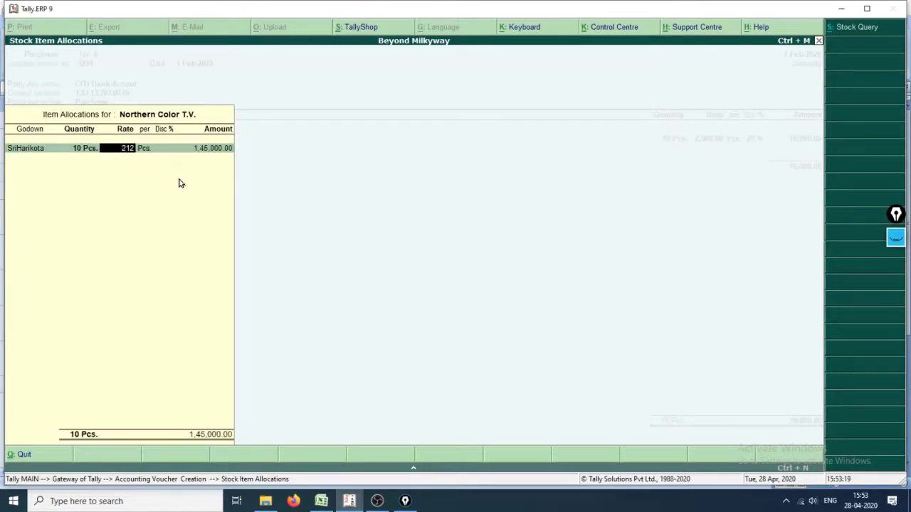
pyautogui.press('BackSpace')
pyautogui.press('BackSpace')
pyautogui.write('2500')
pyautogui.press('Return')
pyautogui.press('Return')
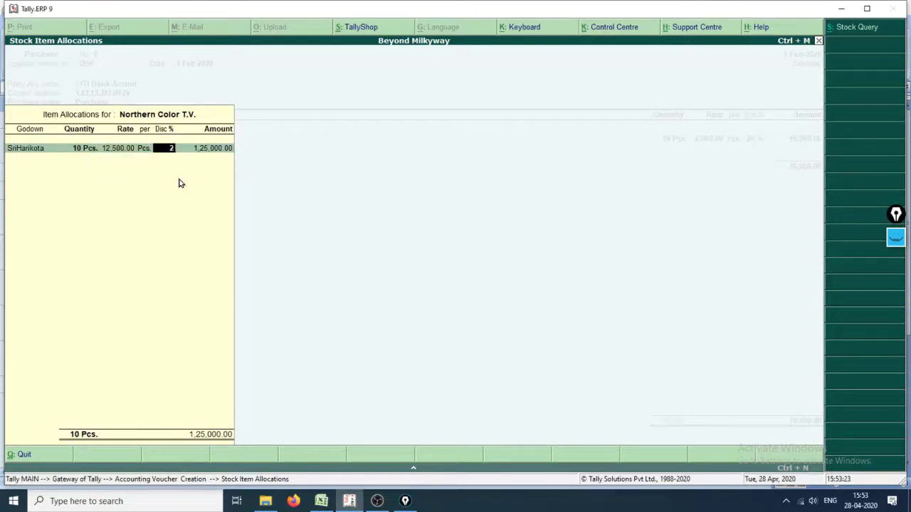
# Compare the Northern colour T.V. rates of the 31-07-2019 and 01-02-2020 purchases in Excel
pyautogui.hotkey('alt', 'Tab')
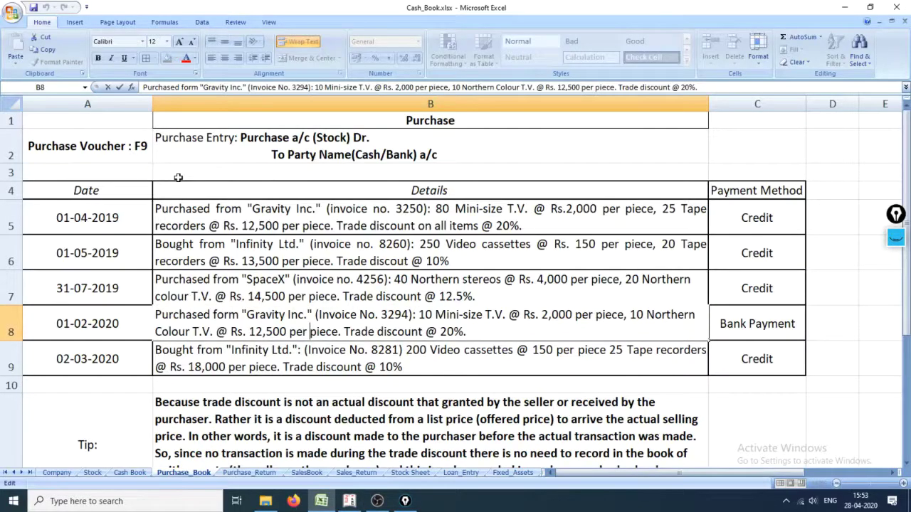
pyautogui.click(252, 297)
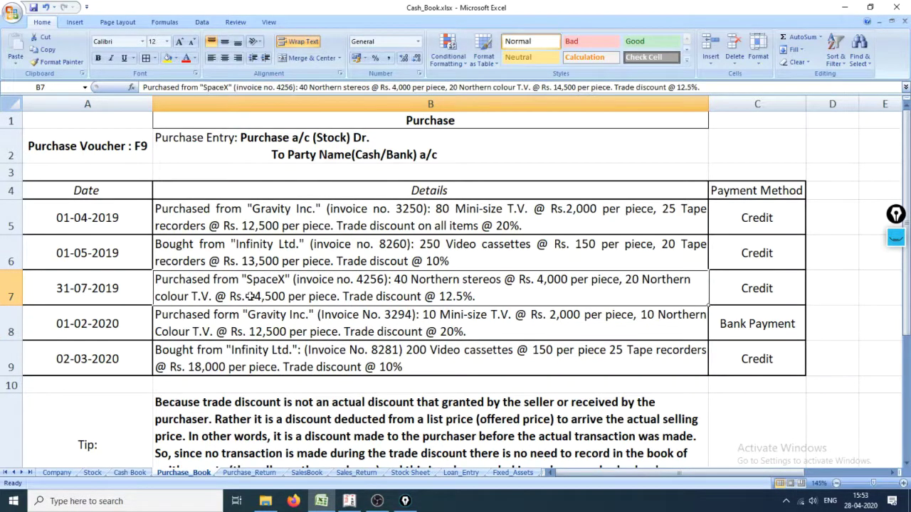
pyautogui.doubleClick(299, 296)
pyautogui.moveTo(286, 297); pyautogui.dragTo(246, 297)
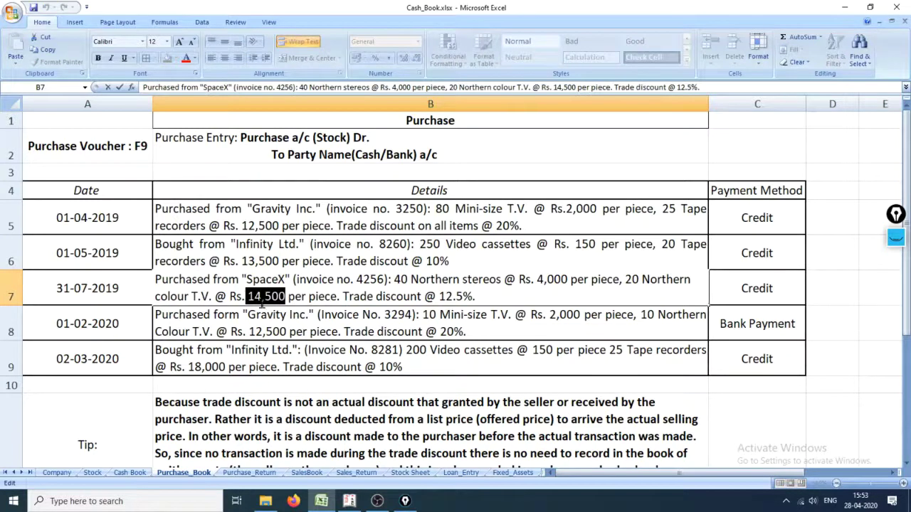
pyautogui.click(269, 327)
pyautogui.doubleClick(285, 330)
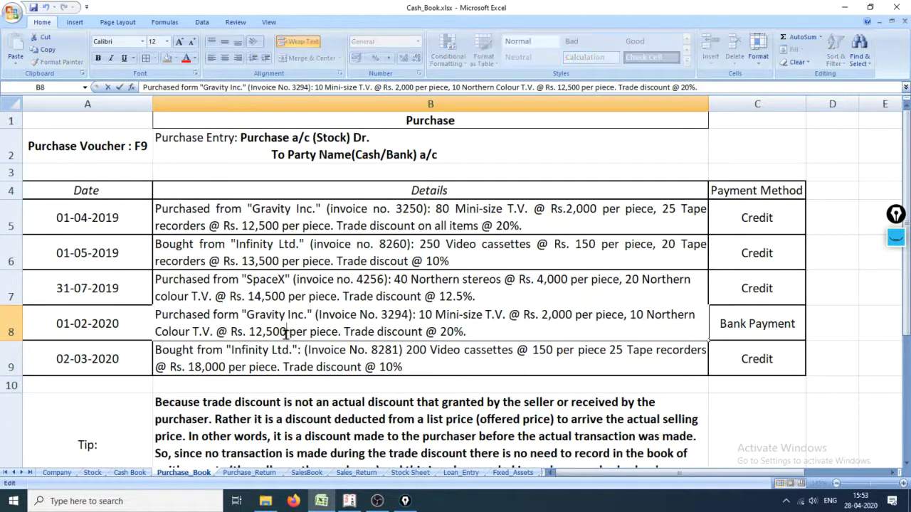
pyautogui.moveTo(287, 332); pyautogui.dragTo(249, 331)
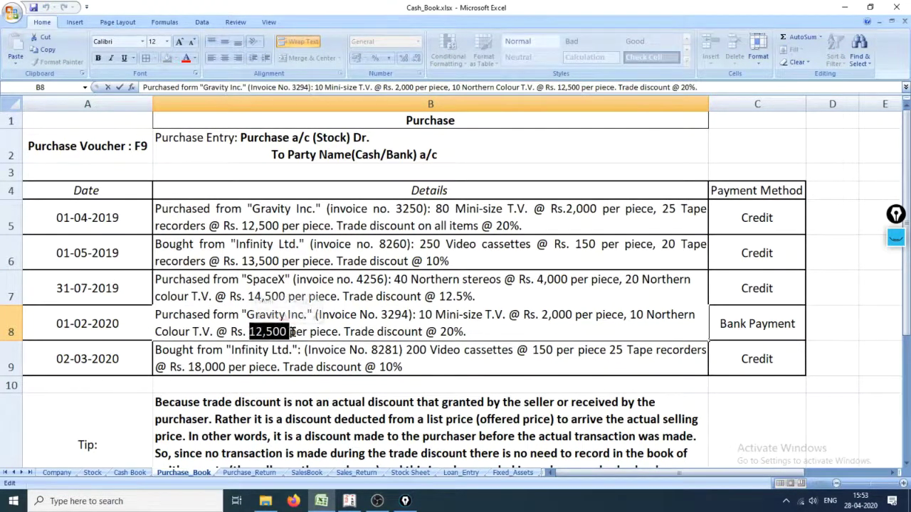
# Switch from Excel to Tally, set the Northern Color T.V. discount to 20%, and complete the item allocation
pyautogui.click(494, 337)
pyautogui.hotkey('alt', 'Tab')
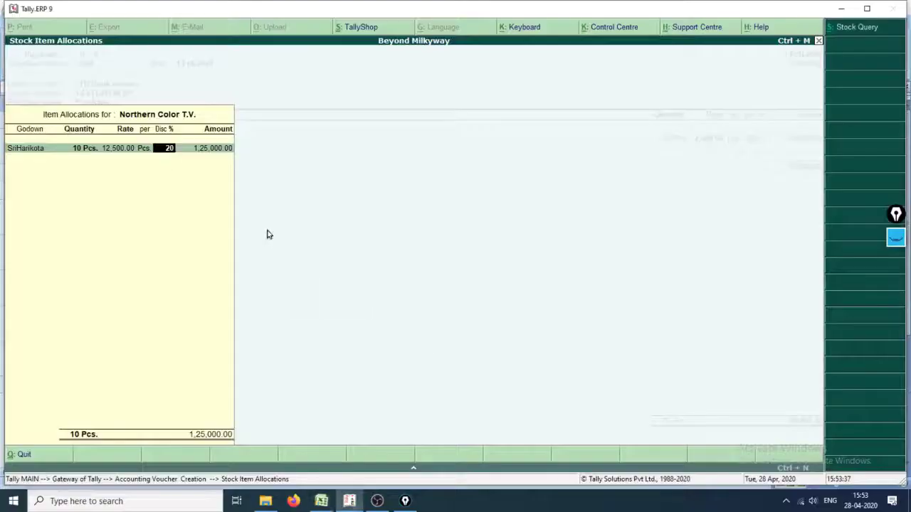
pyautogui.press('Return')
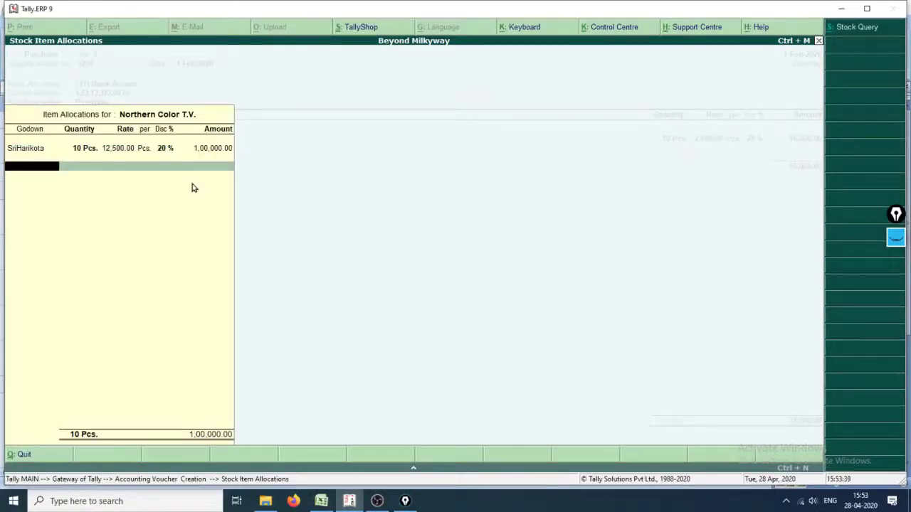
pyautogui.press('Return')
pyautogui.press('Return')
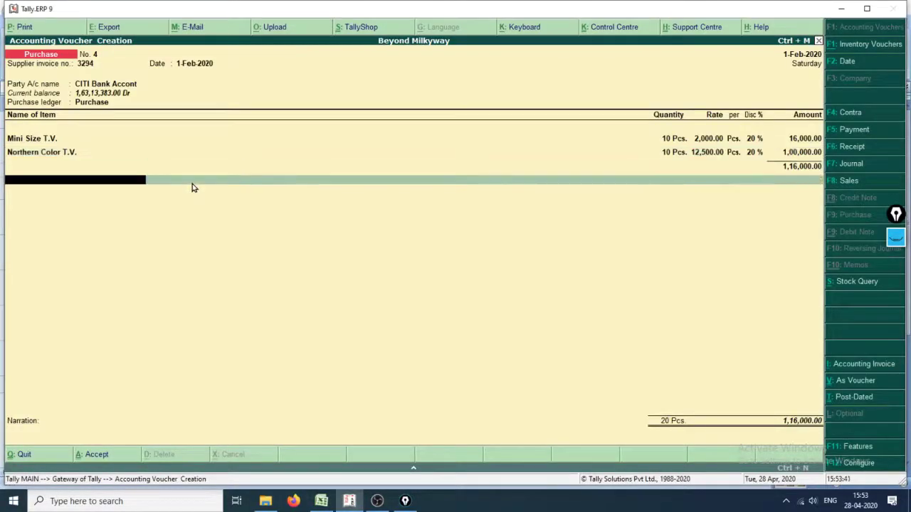
# End the voucher's item list and accept the cheque bank allocation for CITI Bank Accont dated 1-Feb-2020
pyautogui.press('Return')
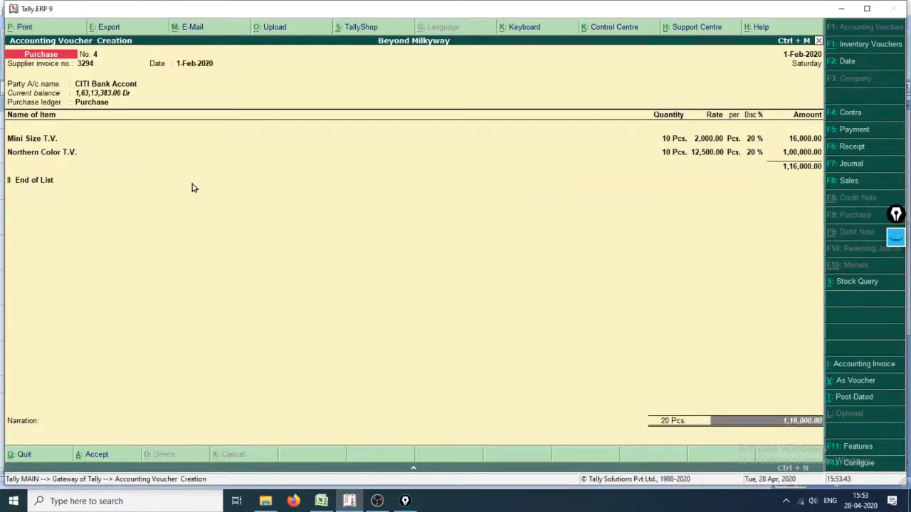
pyautogui.press('Return')
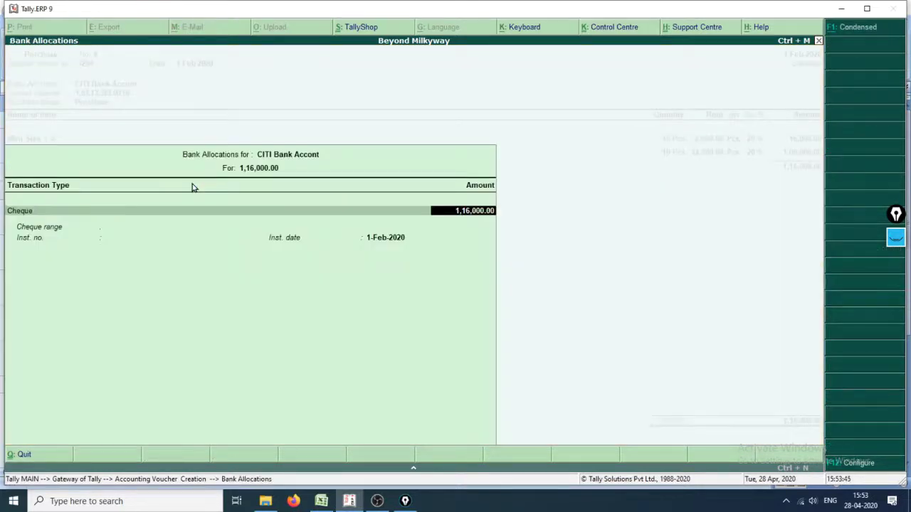
pyautogui.press('Return')
pyautogui.press('Return')
pyautogui.press('Return')
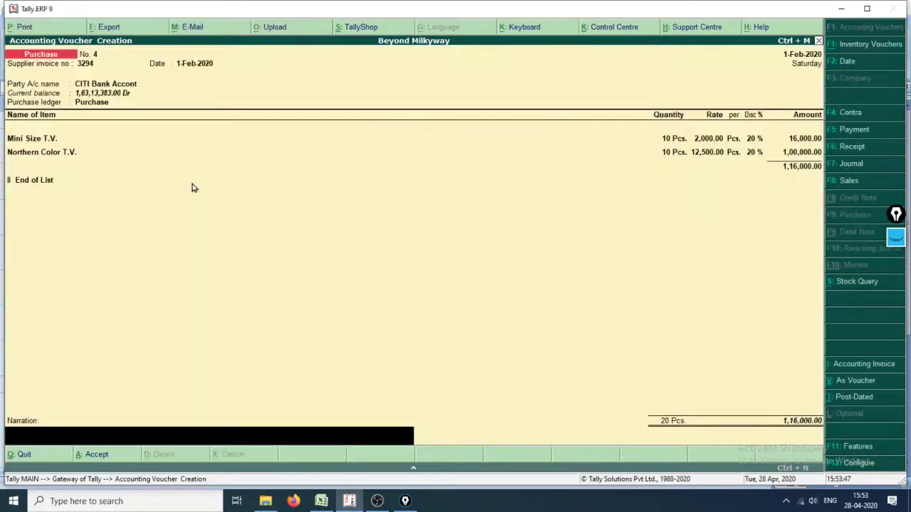
# Enter the voucher narration "Purchased from gravity by paying from bank."
pyautogui.write('Purchased from gravity')
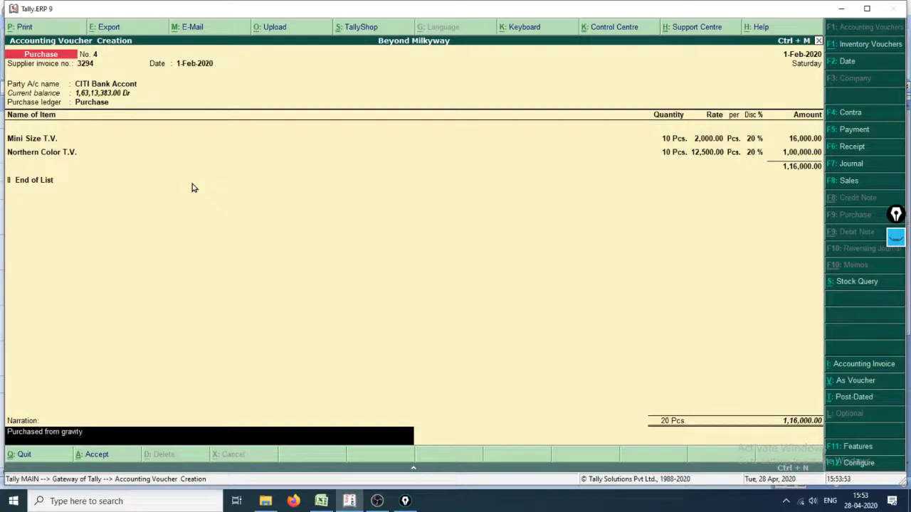
pyautogui.write(' by paying from bank.')
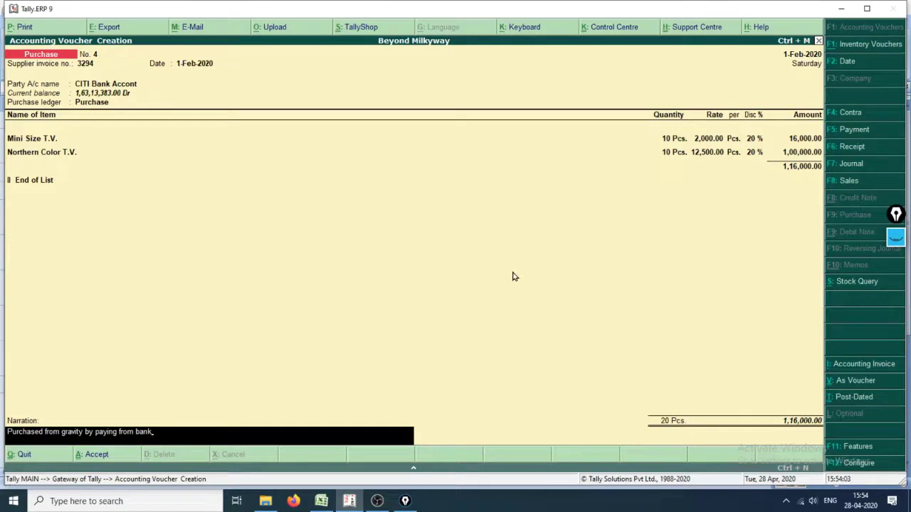
# Clear the old pen marks, handwrite "Gravity" with an arrow to the CITI Bank party account, and mark both with pen strokes
pyautogui.click(896, 238)
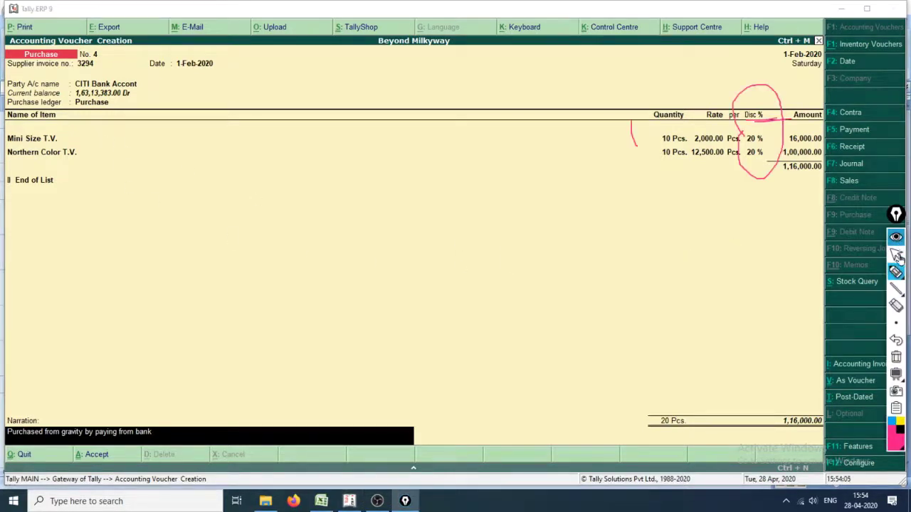
pyautogui.click(898, 259)
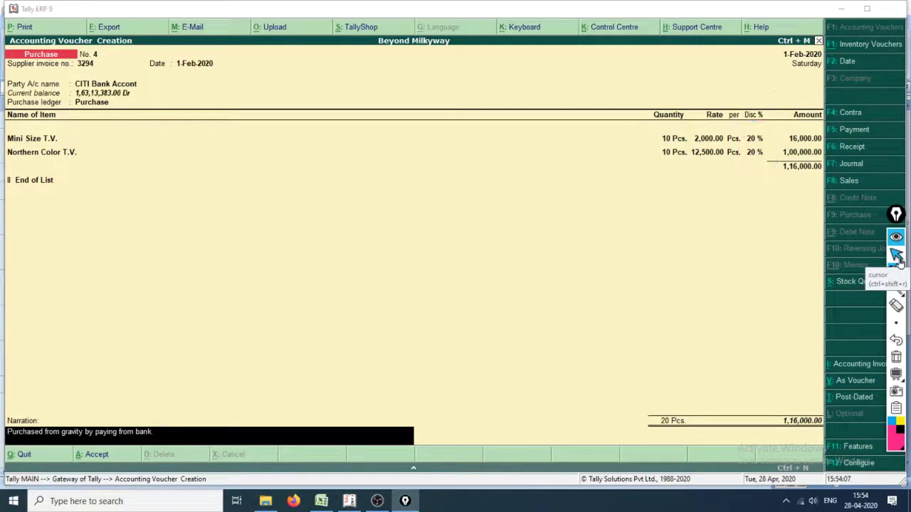
pyautogui.click(896, 271)
pyautogui.moveTo(145, 86)
pyautogui.mouseDown()
pyautogui.moveTo(212, 89)
pyautogui.moveTo(150, 83)
pyautogui.moveTo(168, 106)
pyautogui.moveTo(239, 99)
pyautogui.moveTo(254, 132)
pyautogui.moveTo(284, 97)
pyautogui.moveTo(320, 108)
pyautogui.moveTo(370, 93)
pyautogui.moveTo(373, 80)
pyautogui.moveTo(396, 177)
pyautogui.moveTo(427, 139)
pyautogui.mouseUp()
pyautogui.moveTo(354, 74); pyautogui.dragTo(388, 83)
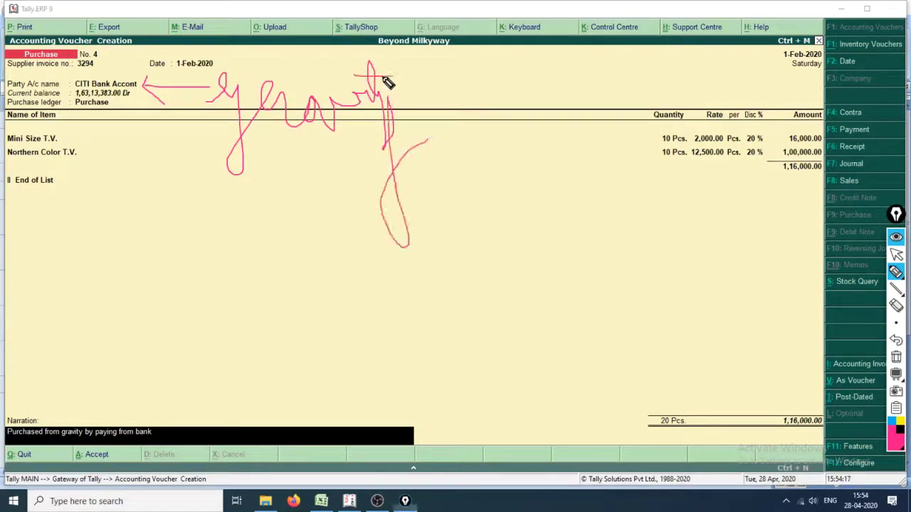
pyautogui.moveTo(98, 92)
pyautogui.mouseDown()
pyautogui.moveTo(167, 85)
pyautogui.moveTo(154, 93)
pyautogui.mouseUp()
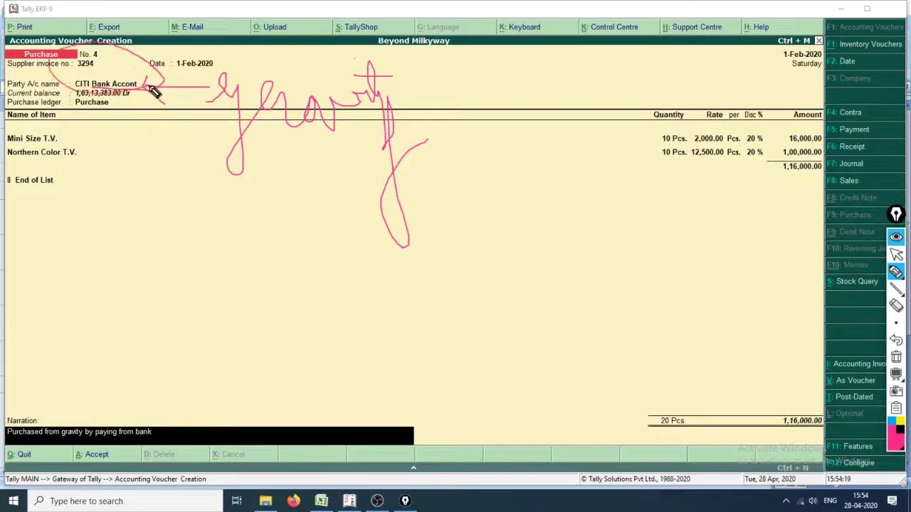
pyautogui.moveTo(209, 135); pyautogui.dragTo(395, 132)
pyautogui.moveTo(247, 167)
pyautogui.mouseDown()
pyautogui.moveTo(421, 183)
pyautogui.moveTo(429, 172)
pyautogui.mouseUp()
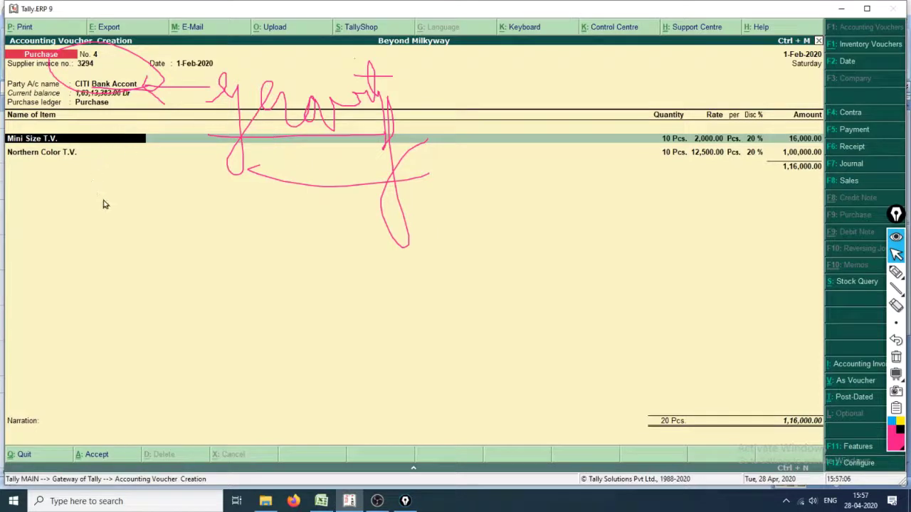
# Save the Gravity Inc. voucher with the narration "purchase" and clear the pen annotations from the screen
pyautogui.click(53, 423)
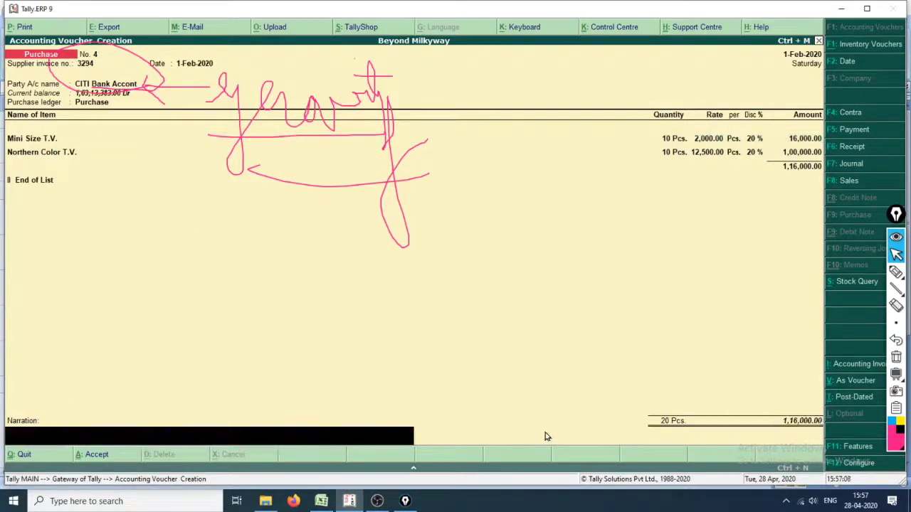
pyautogui.write('purchase')
pyautogui.press('Return')
pyautogui.press('Return')
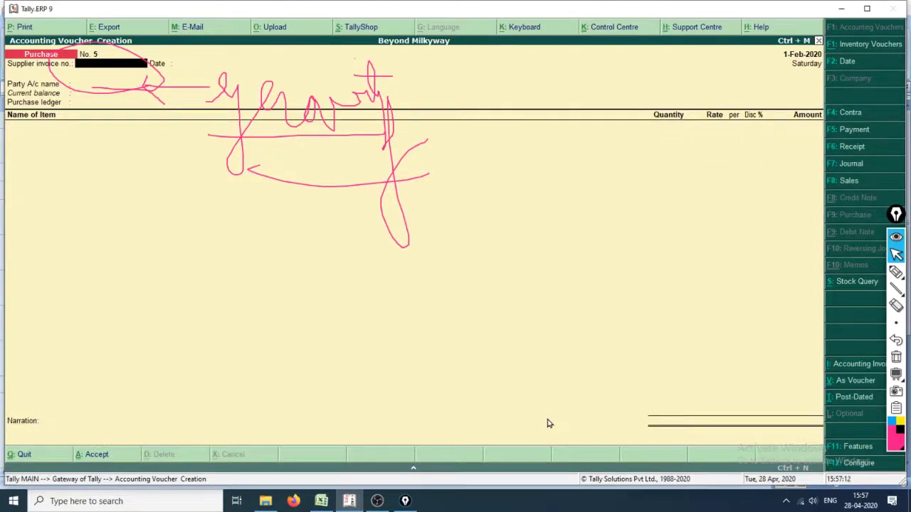
pyautogui.hotkey('ctrl', 'shift', '7')
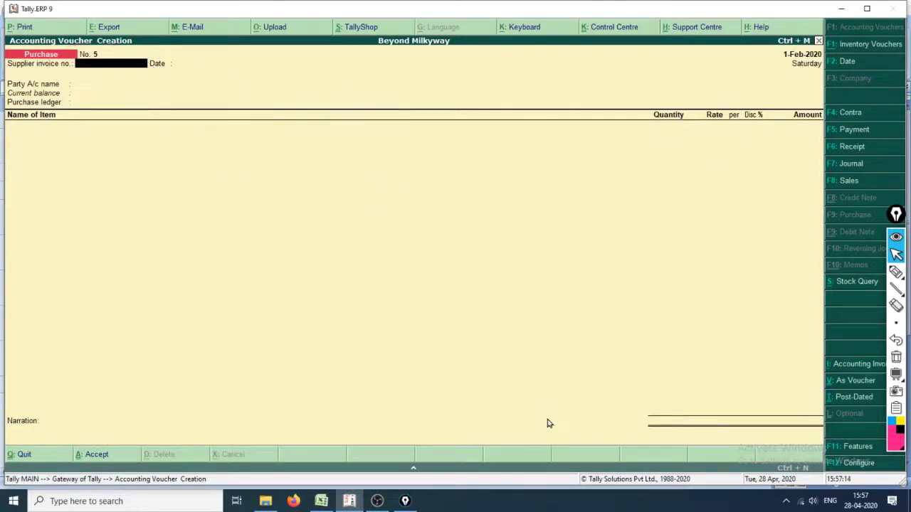
# Review the date, details and payment method of the 02-03-2020 Infinity Ltd. purchase in Excel
pyautogui.hotkey('alt', 'Tab')
pyautogui.hotkey('alt', 'Tab')
pyautogui.hotkey('alt', 'Tab')
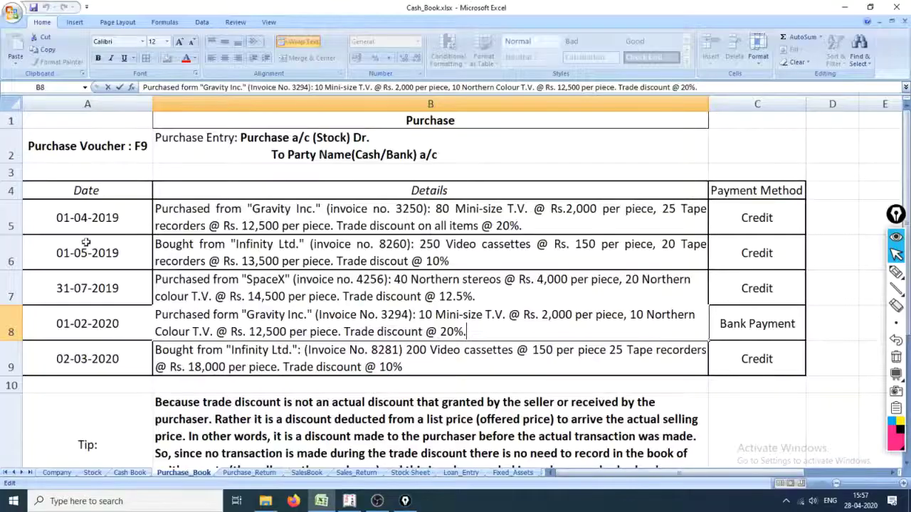
pyautogui.click(13, 365)
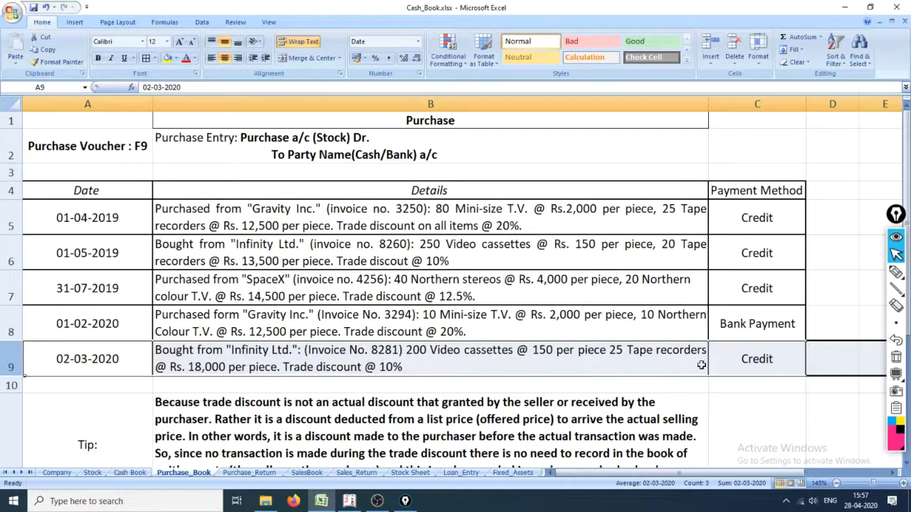
pyautogui.click(754, 362)
pyautogui.click(127, 361)
pyautogui.click(222, 371)
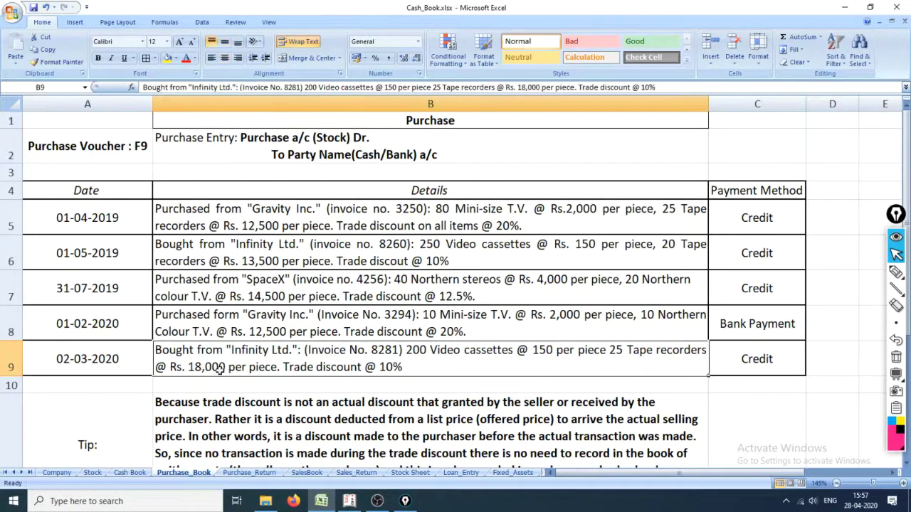
pyautogui.click(85, 360)
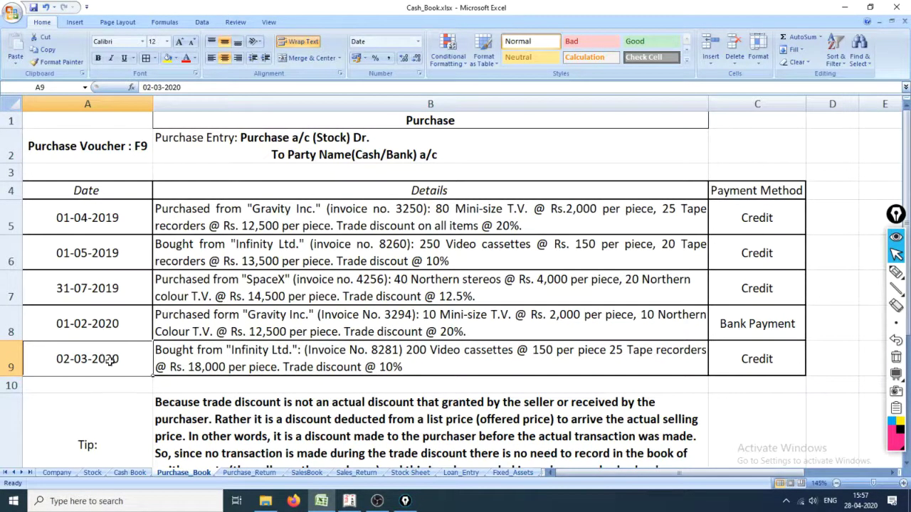
# Switch to Tally and set the new purchase voucher's date to 2.3.2020
pyautogui.hotkey('alt', 'Tab')
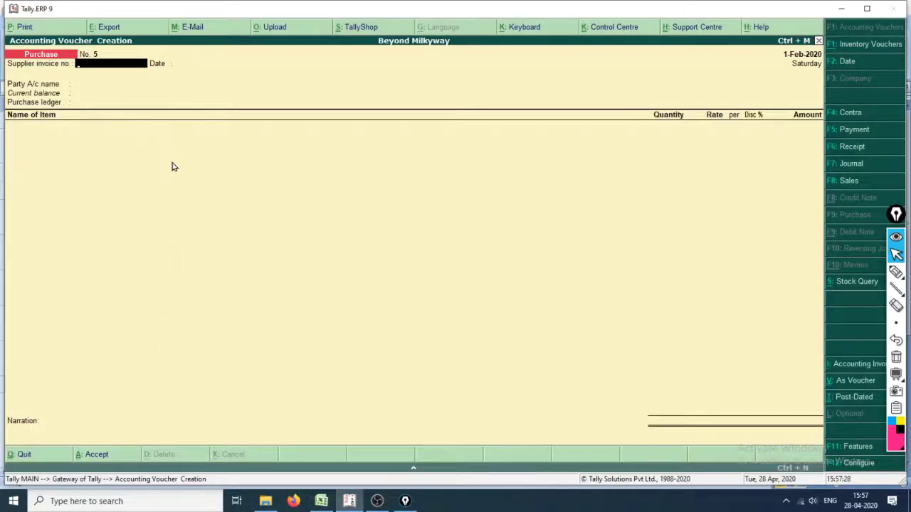
pyautogui.press('F2')
pyautogui.write('2.3.2020')
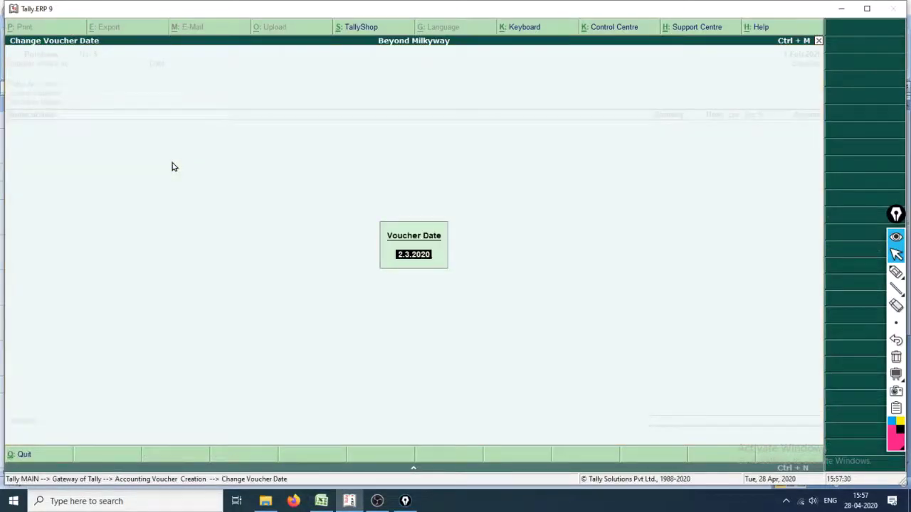
pyautogui.press('Return')
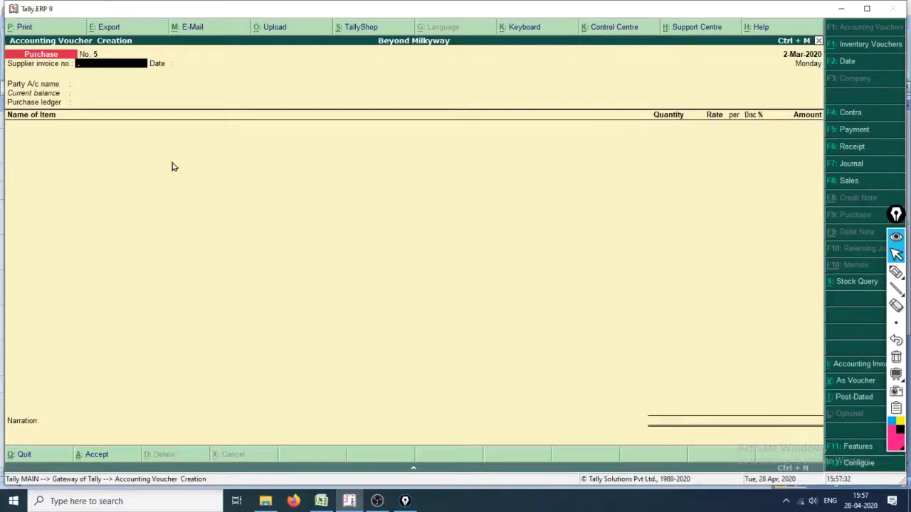
# Check the invoice number in Excel, then enter supplier invoice number 8281 in Tally with the date 2-Mar-2020
pyautogui.hotkey('alt', 'Tab')
pyautogui.hotkey('alt', 'Tab')
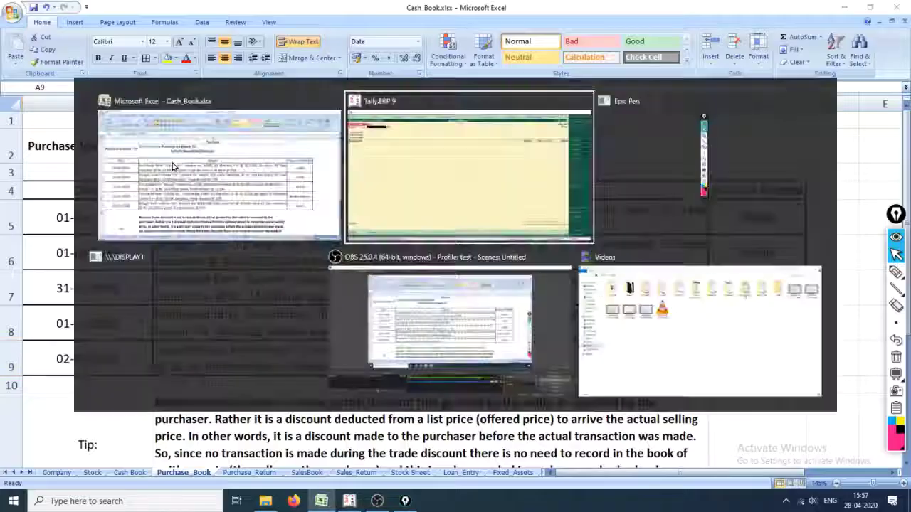
pyautogui.write('8281')
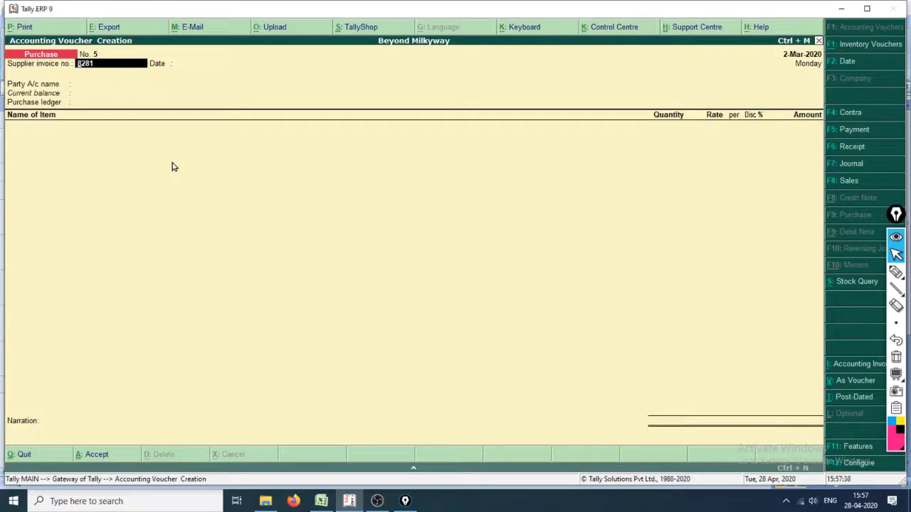
pyautogui.press('Return')
pyautogui.press('Return')
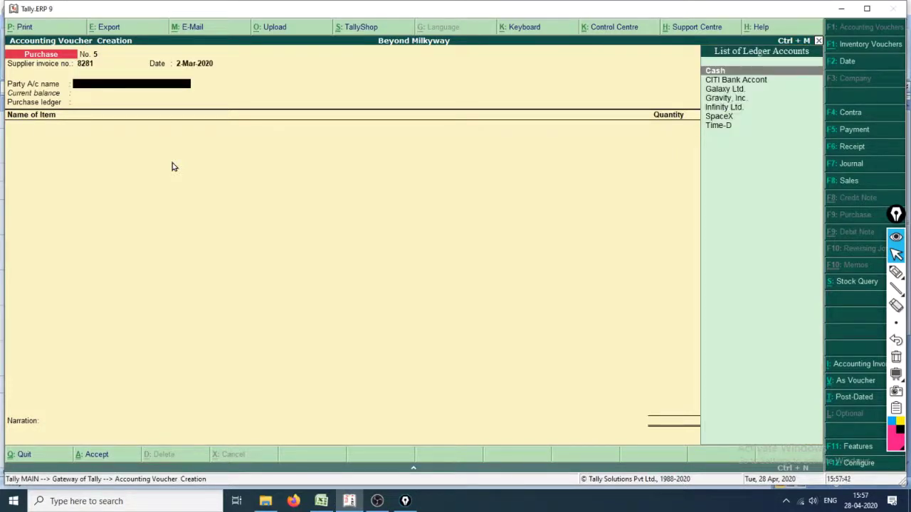
# Confirm the supplier in Excel and select Infinity Ltd. as the party account in Tally
pyautogui.hotkey('alt', 'Tab')
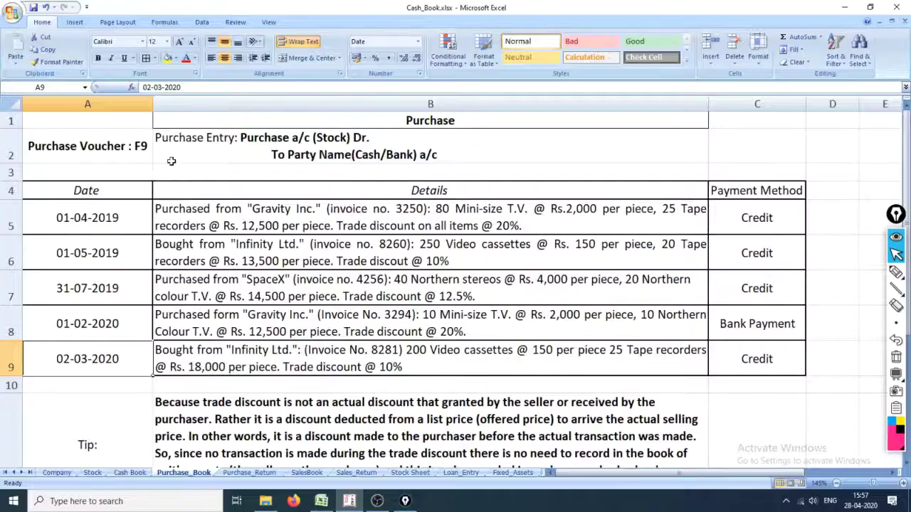
pyautogui.hotkey('alt', 'Tab')
pyautogui.press('Down')
pyautogui.press('Down')
pyautogui.press('Down')
pyautogui.press('Down')
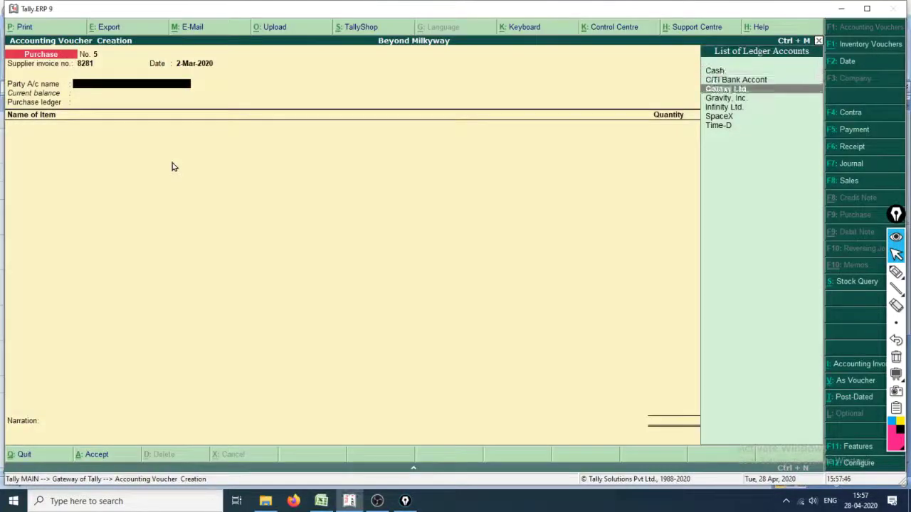
pyautogui.press('Return')
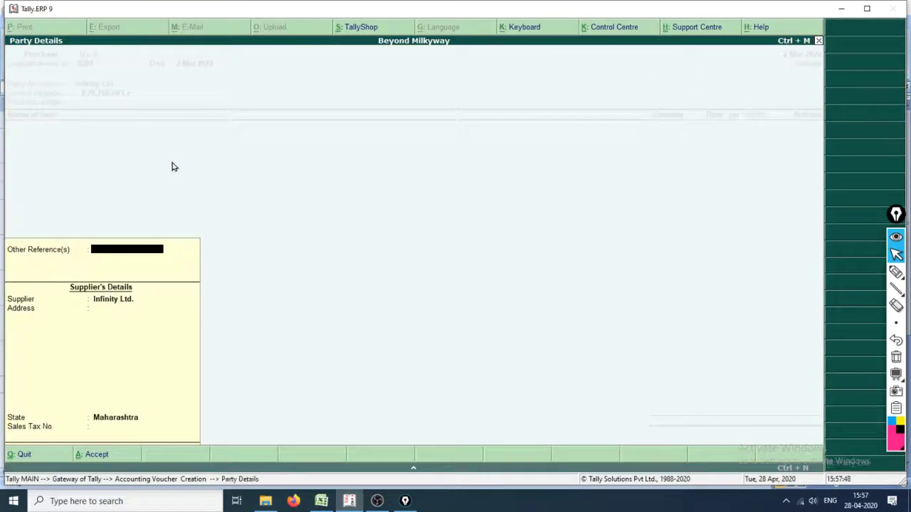
# Accept the Infinity Ltd. supplier details and choose Purchase as the purchase ledger
pyautogui.press('Return')
pyautogui.press('Return')
pyautogui.press('Return')
pyautogui.press('Return')
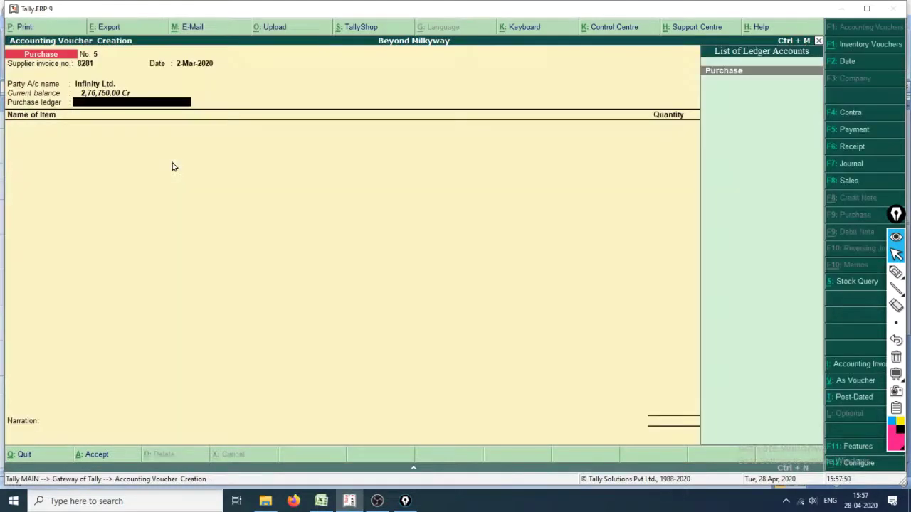
pyautogui.press('Return')
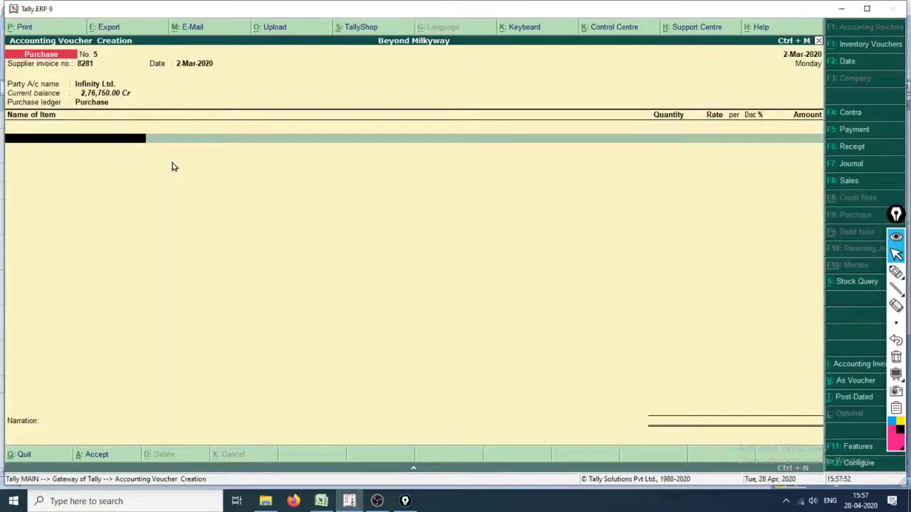
# Check the first item of the Infinity Ltd. purchase in Excel, and select Video Cassets as the voucher item in Tally
pyautogui.hotkey('alt', 'Tab')
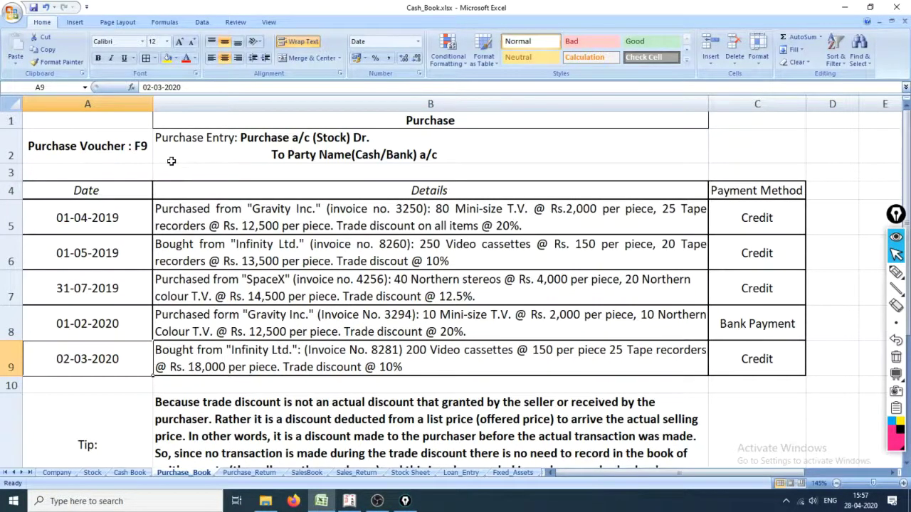
pyautogui.hotkey('alt', 'Tab')
pyautogui.write('vid')
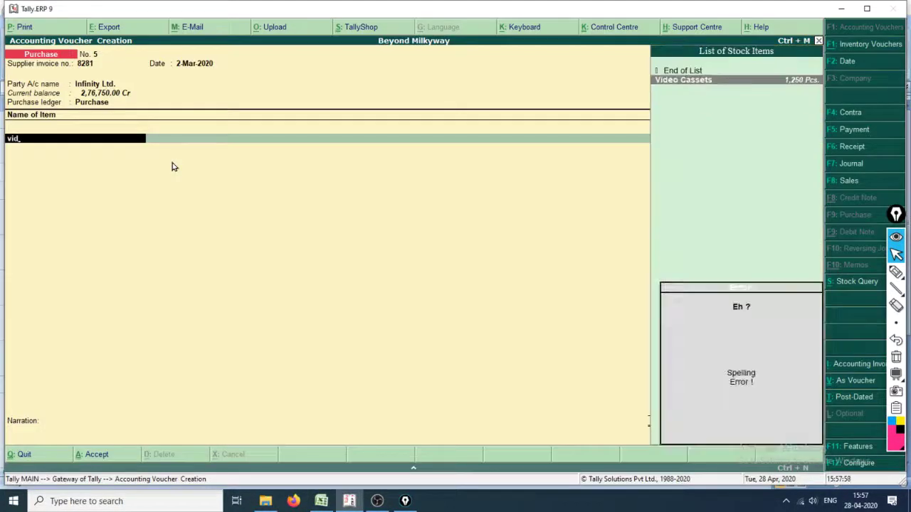
pyautogui.press('Return')
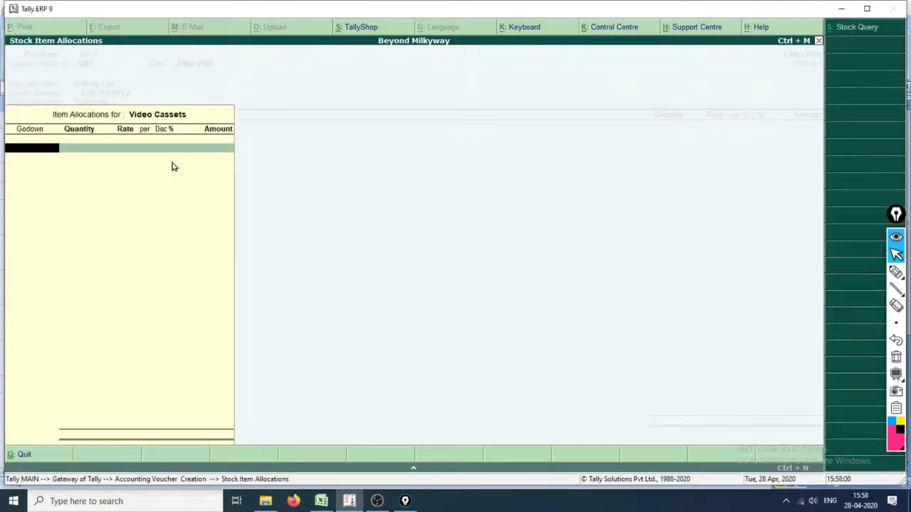
# Allocate 200 Pcs. of Video Cassets to SriHarikota at a rate of 150 with the 10% discount checked in Excel
pyautogui.press('Return')
pyautogui.write('200')
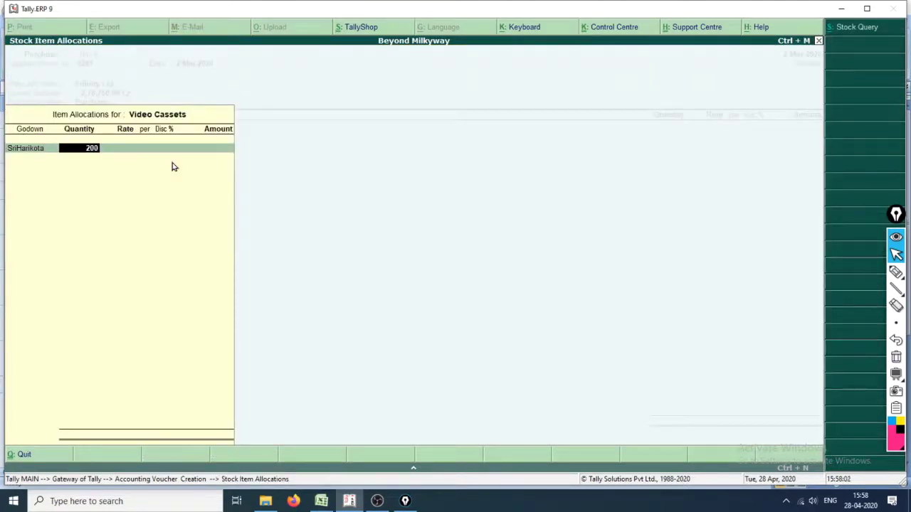
pyautogui.press('Return')
pyautogui.press('Return')
pyautogui.press('Return')
pyautogui.hotkey('alt', 'Tab')
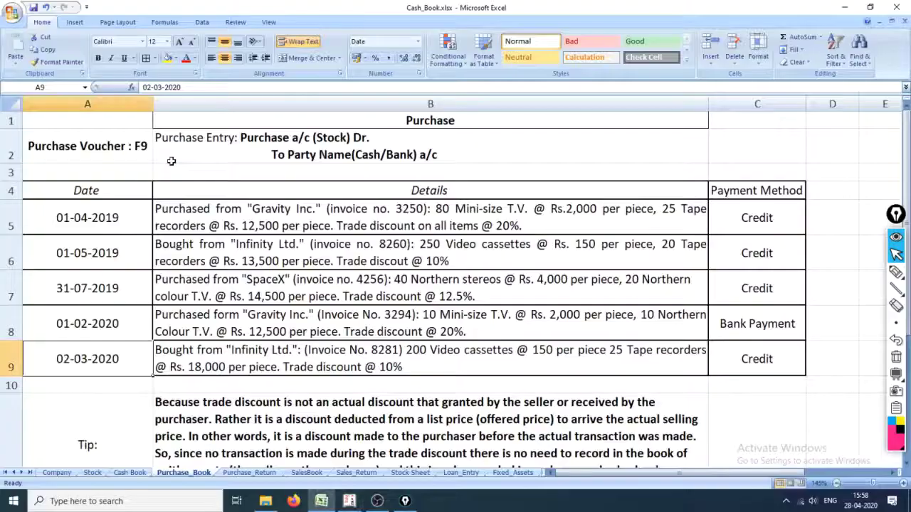
pyautogui.hotkey('alt', 'Tab')
pyautogui.write('10')
pyautogui.press('Return')
pyautogui.press('Return')
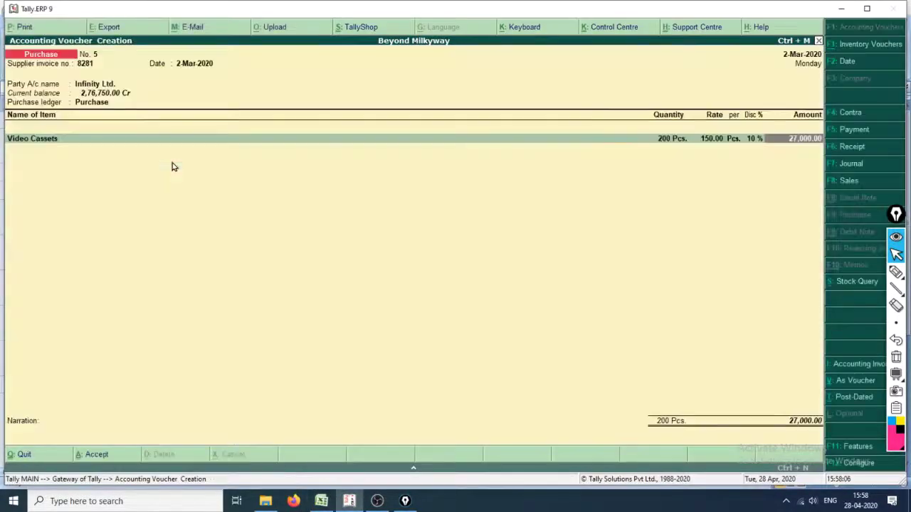
pyautogui.press('Return')
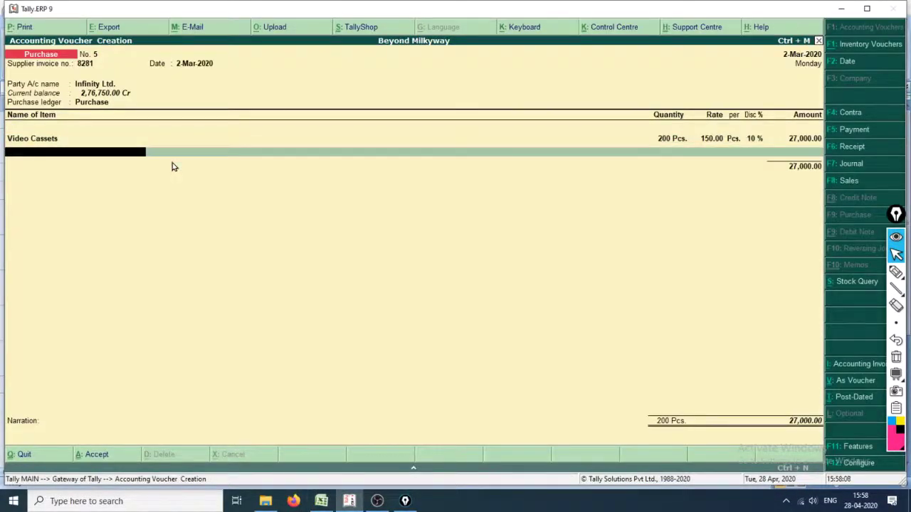
# Add Tape Recorders as the second voucher item with godown SriHarikota, and check its quantity and rate in Excel
pyautogui.write('Tape')
pyautogui.press('Return')
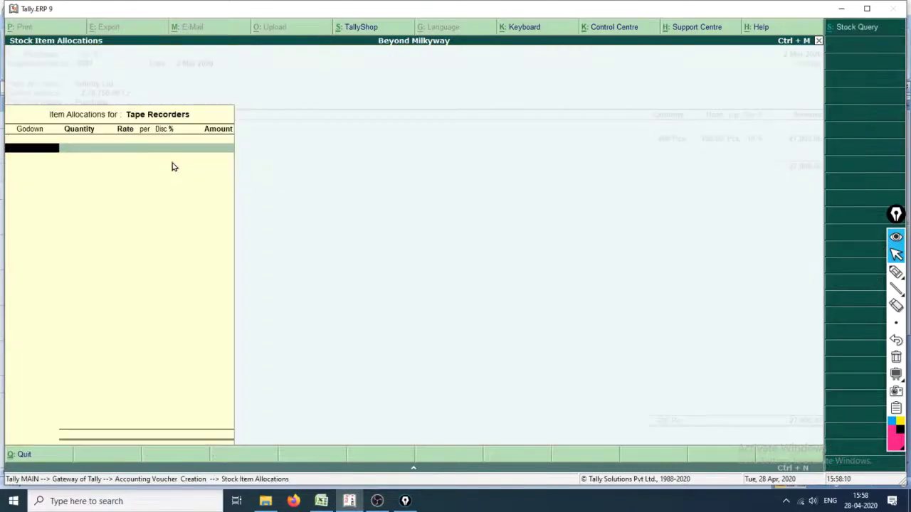
pyautogui.write('Sr')
pyautogui.press('Return')
pyautogui.hotkey('alt', 'Tab')
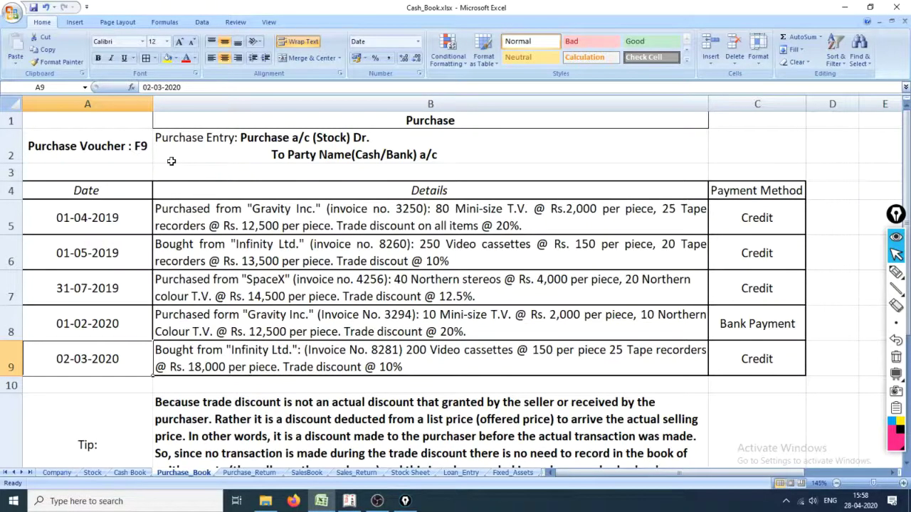
pyautogui.hotkey('alt', 'Tab')
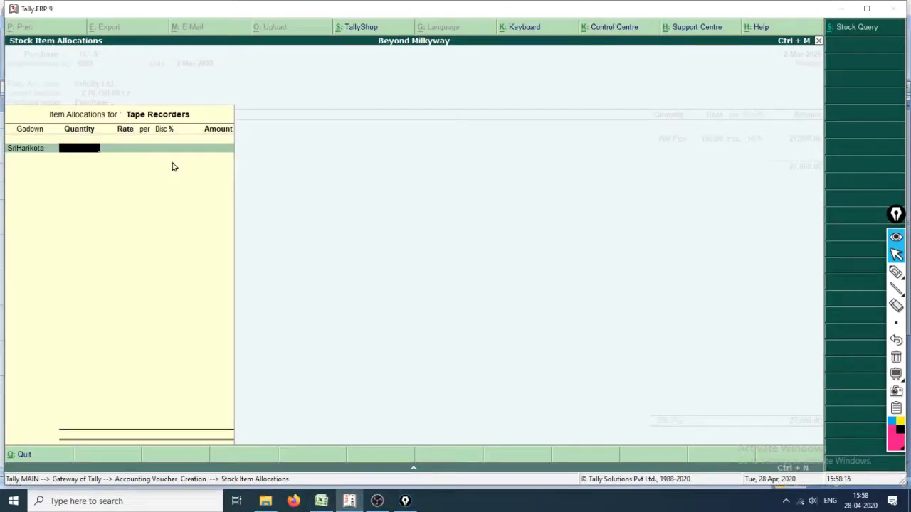
# Enter a quantity of 10 and a rate of 18,000 for Tape Recorders in Tally, and compare them with the Excel entry
pyautogui.write('10')
pyautogui.press('Return')
pyautogui.write('18000')
pyautogui.press('Return')
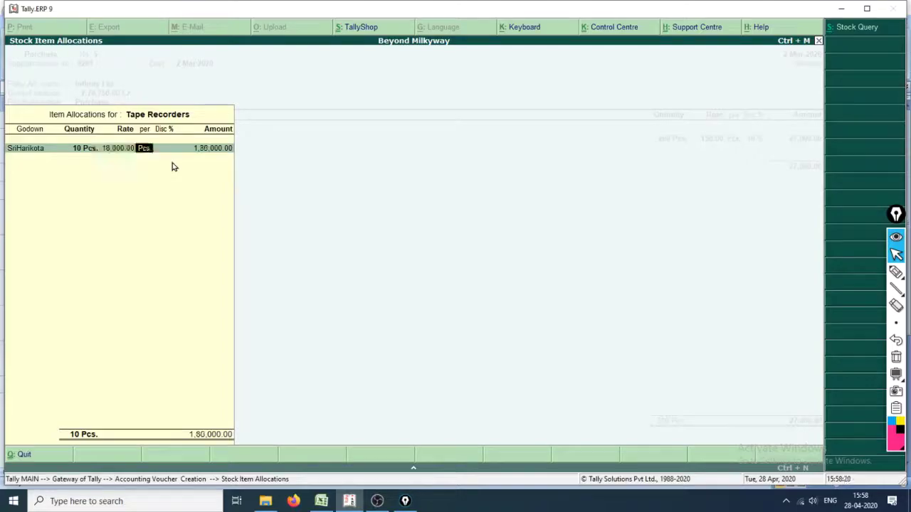
pyautogui.hotkey('alt', 'Tab')
pyautogui.hotkey('alt', 'Tab')
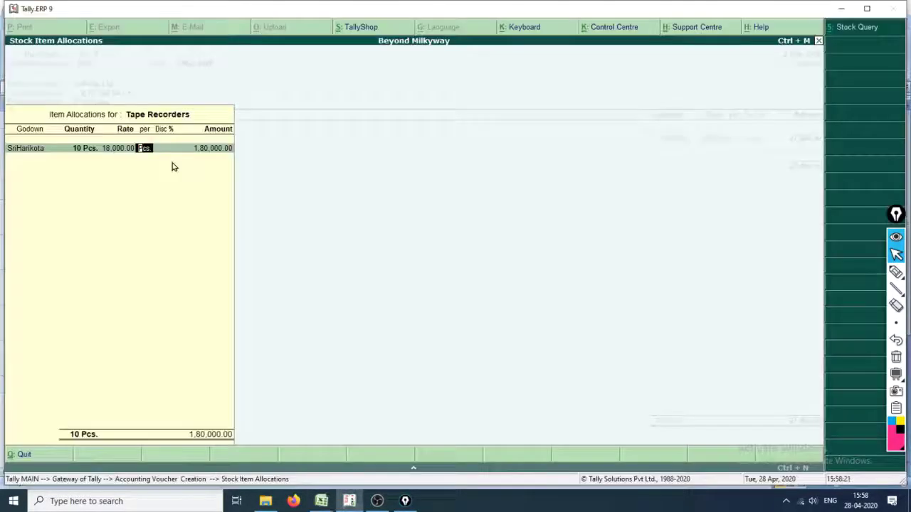
# Correct the Tape Recorders quantity to 25 Pcs
pyautogui.press('BackSpace')
pyautogui.press('BackSpace')
pyautogui.write('25')
pyautogui.press('Return')
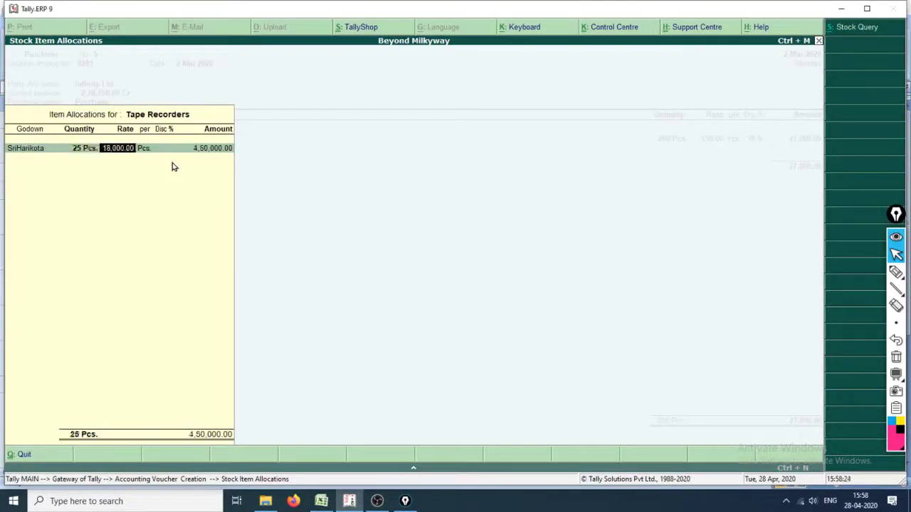
# Keep the Tape Recorders rate, set the discount to 10%, and accept the item allocation
pyautogui.press('Return')
pyautogui.press('Return')
pyautogui.press('Return')
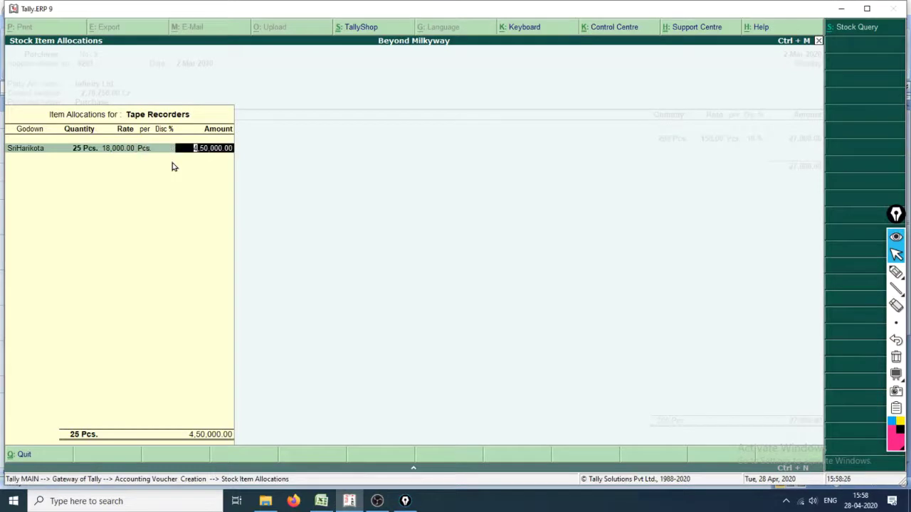
pyautogui.press('BackSpace')
pyautogui.write('10')
pyautogui.press('Return')
pyautogui.press('Return')
pyautogui.press('Return')
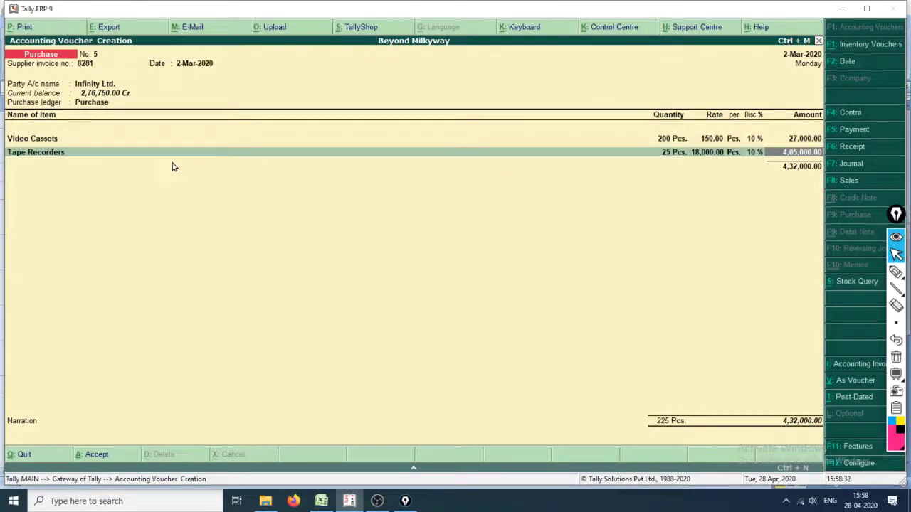
# Check the Infinity Ltd. purchase against the Excel entry and end the voucher's item list in Tally
pyautogui.hotkey('alt', 'Tab')
pyautogui.hotkey('alt', 'Tab')
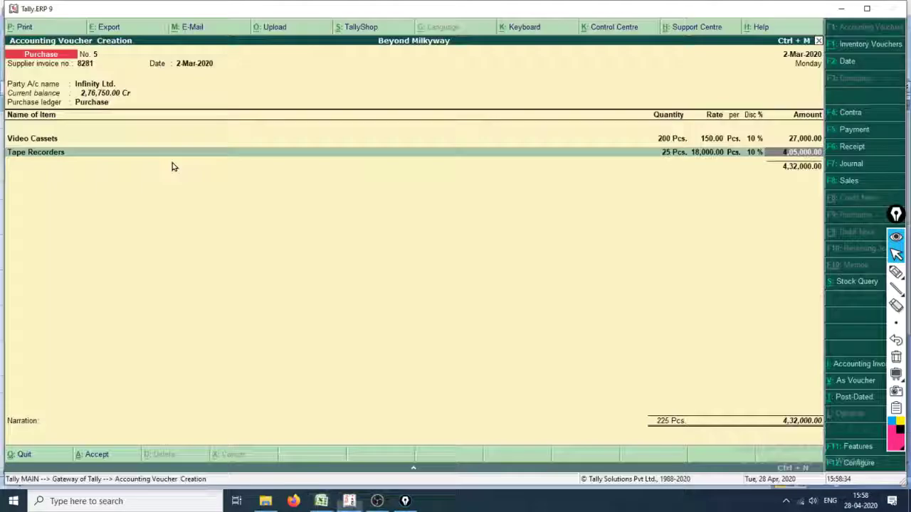
pyautogui.press('Return')
pyautogui.press('Return')
pyautogui.press('Return')
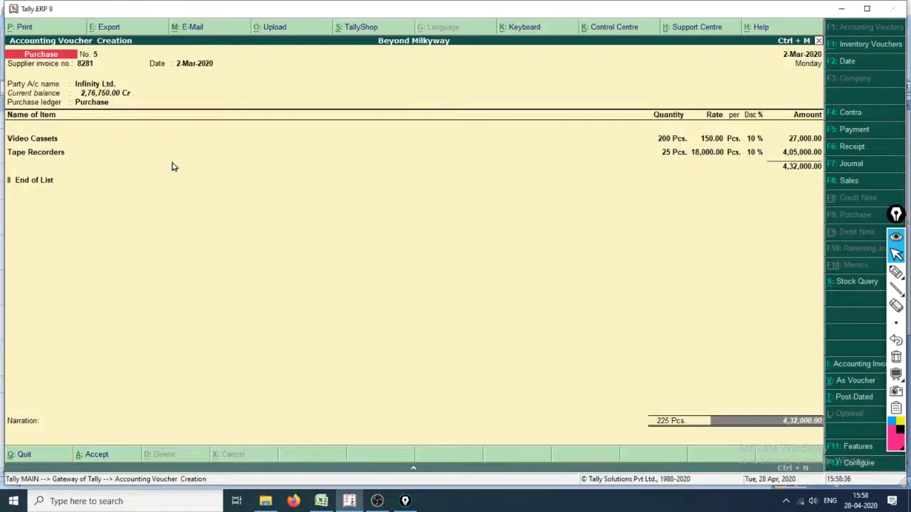
# Enter the narration "Purchased" and save the Infinity Ltd. purchase voucher
pyautogui.write('Purchased')
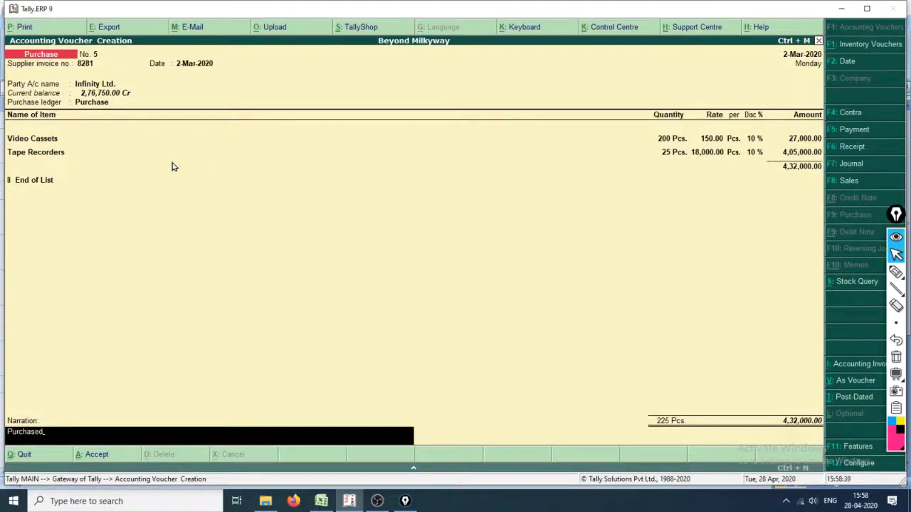
pyautogui.press('Return')
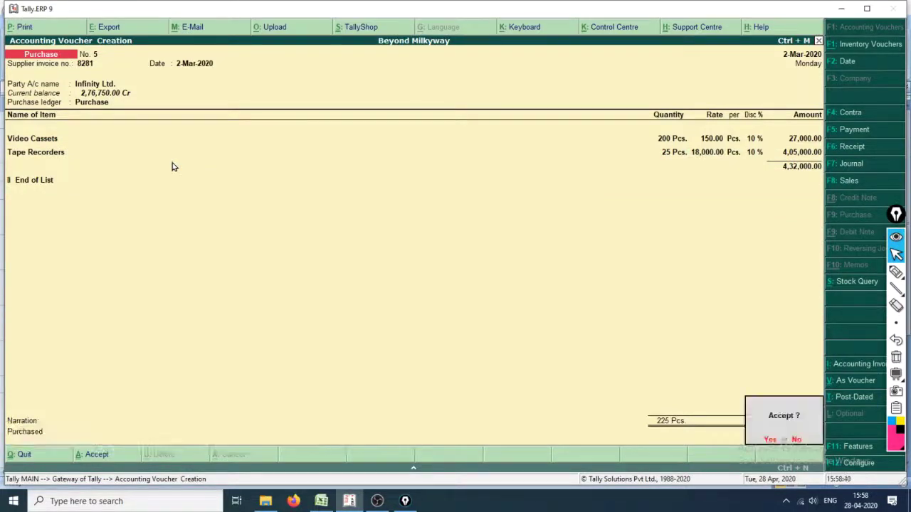
pyautogui.press('Return')
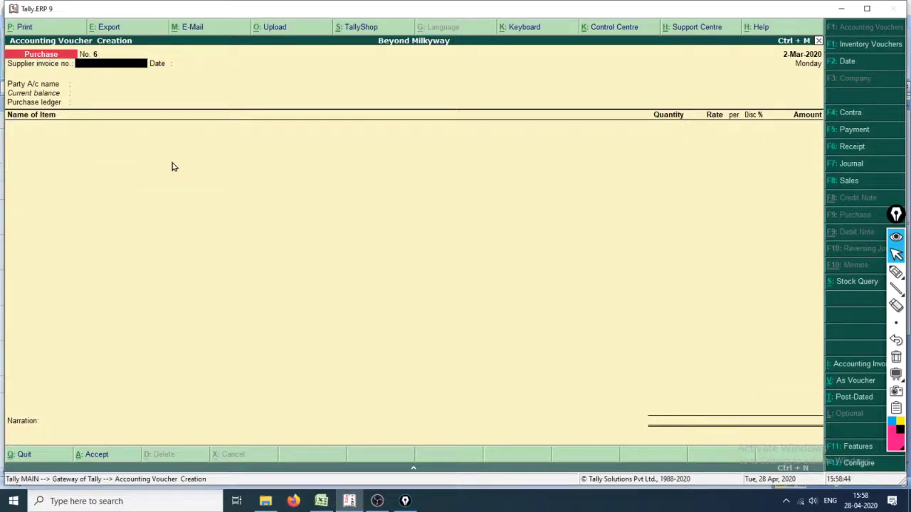
# Switch to Excel, look over the Purchase_Return sheet, and go back to the Purchase_Book sheet
pyautogui.hotkey('alt', 'Tab')
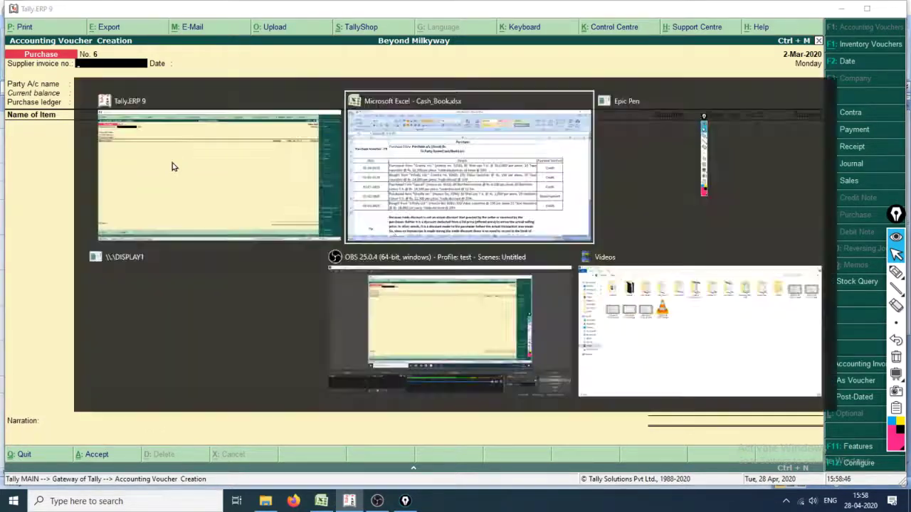
pyautogui.hotkey('alt', 'Tab')
pyautogui.hotkey('alt', 'Tab')
pyautogui.hotkey('alt', 'Tab')
pyautogui.hotkey('alt', 'Tab')
pyautogui.hotkey('alt', 'Tab')
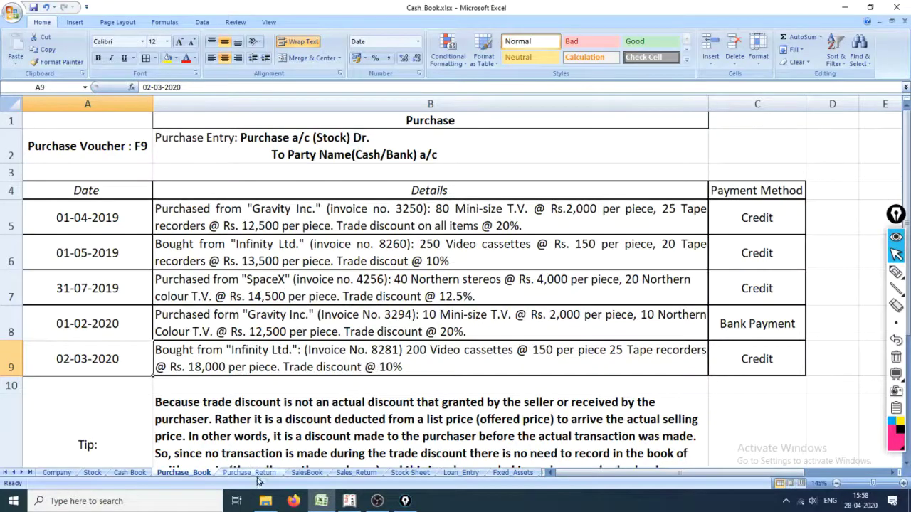
pyautogui.click(255, 473)
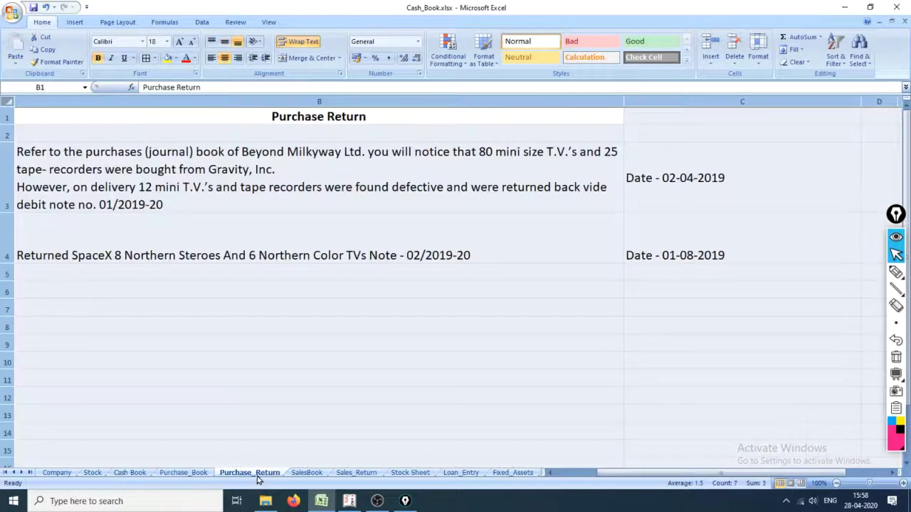
pyautogui.click(184, 472)
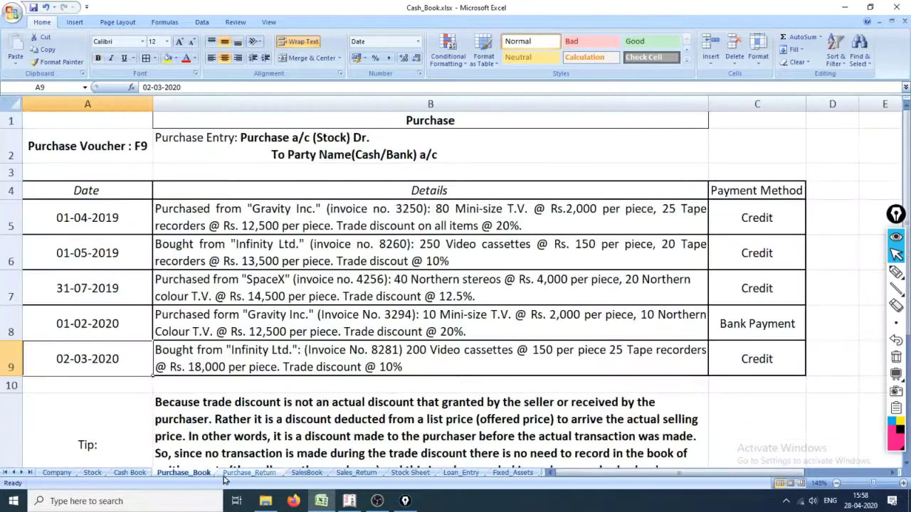